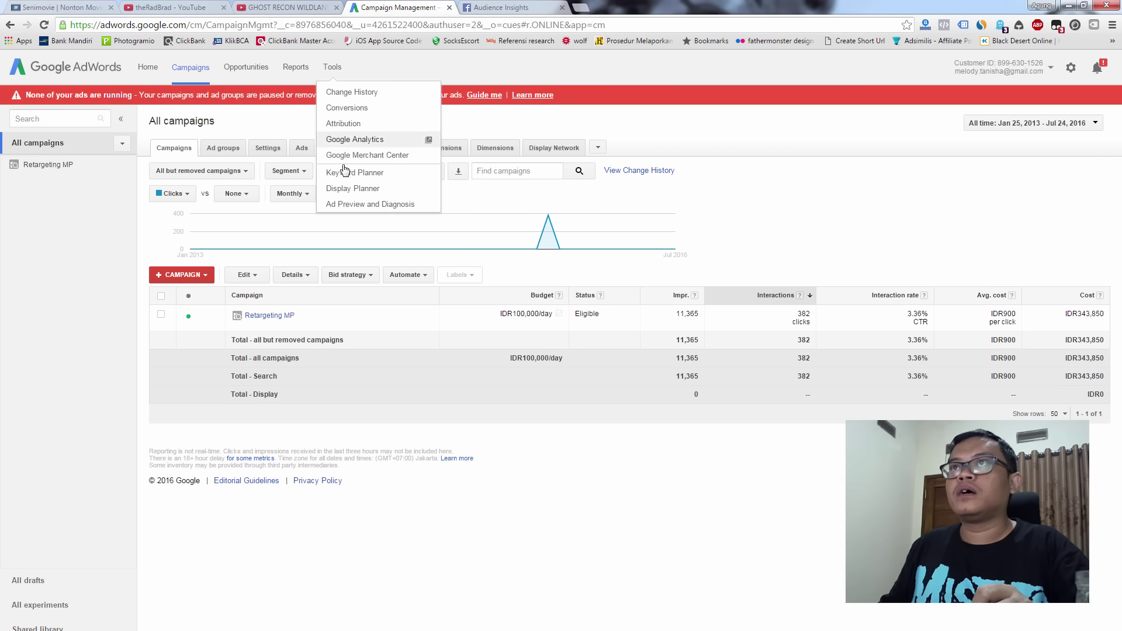
- Open Display Planner's search for new targeting ideas and add "horse riding" as a keyword your customers are interested in
{"action": "left_click", "coordinate": [353, 188]}
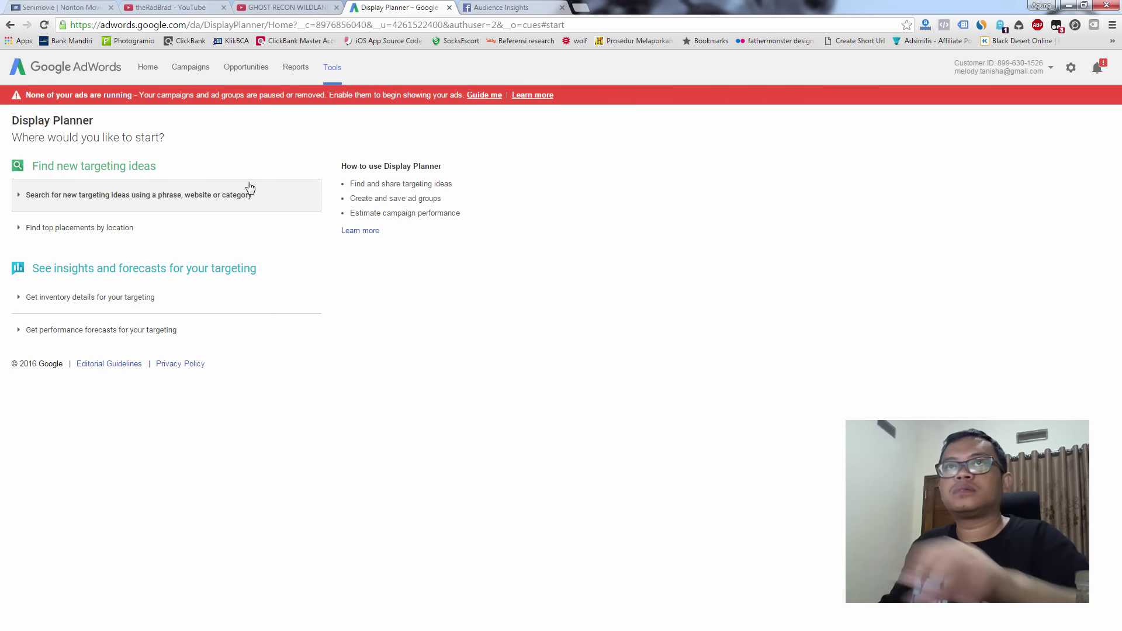
{"action": "left_click", "coordinate": [175, 203]}
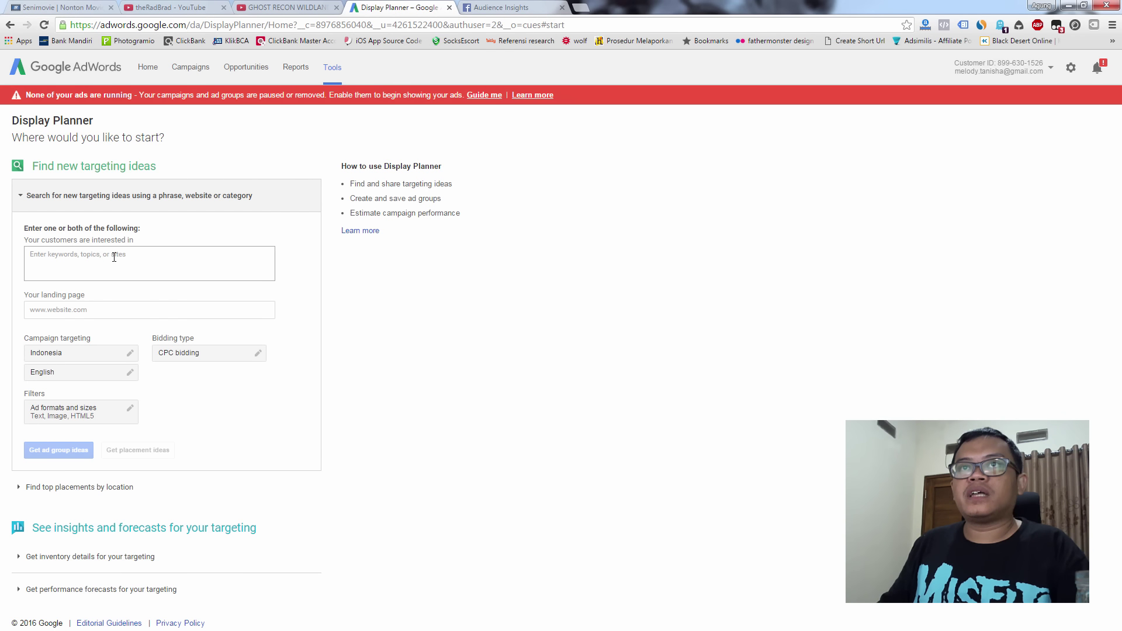
{"action": "left_click", "coordinate": [115, 263]}
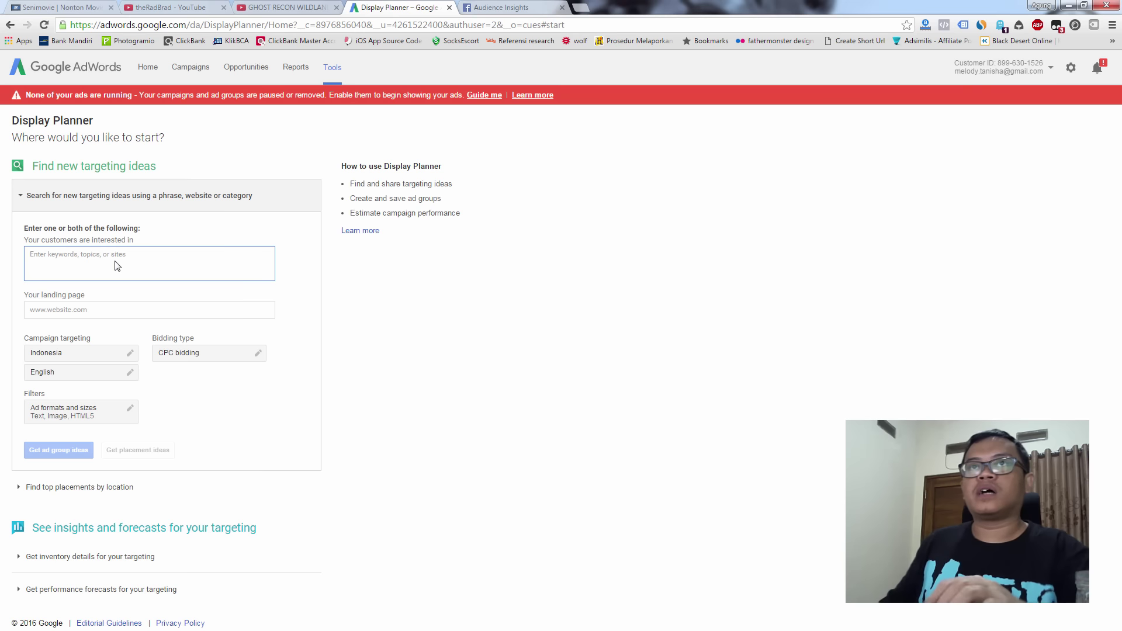
{"action": "type", "text": "horse riding (keyword"}
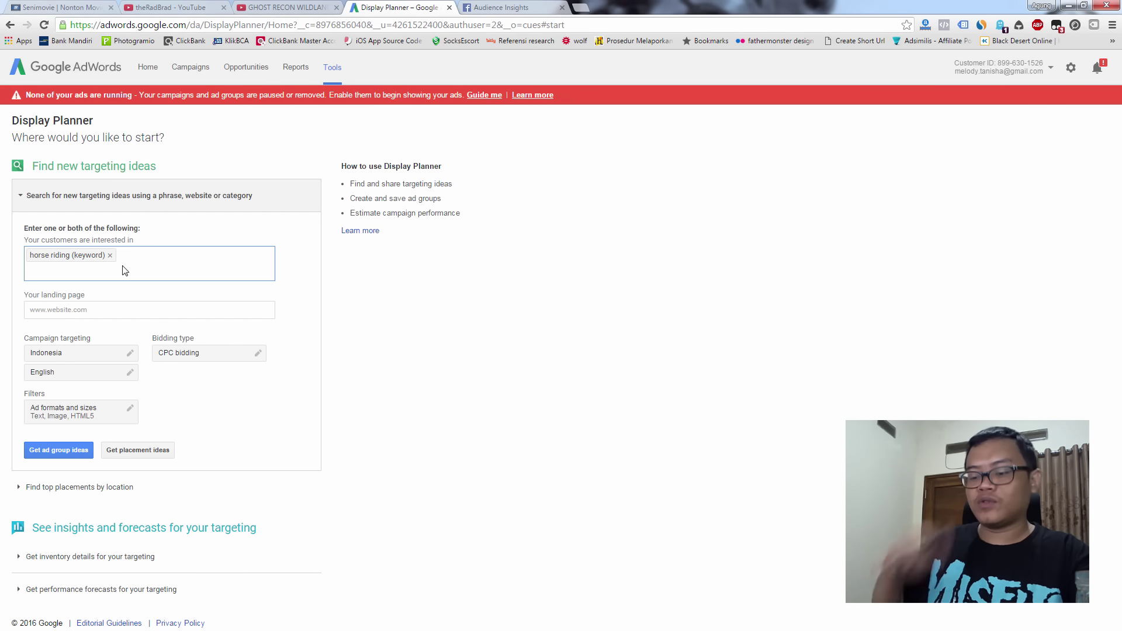
{"action": "type", "text": "rodeo"}
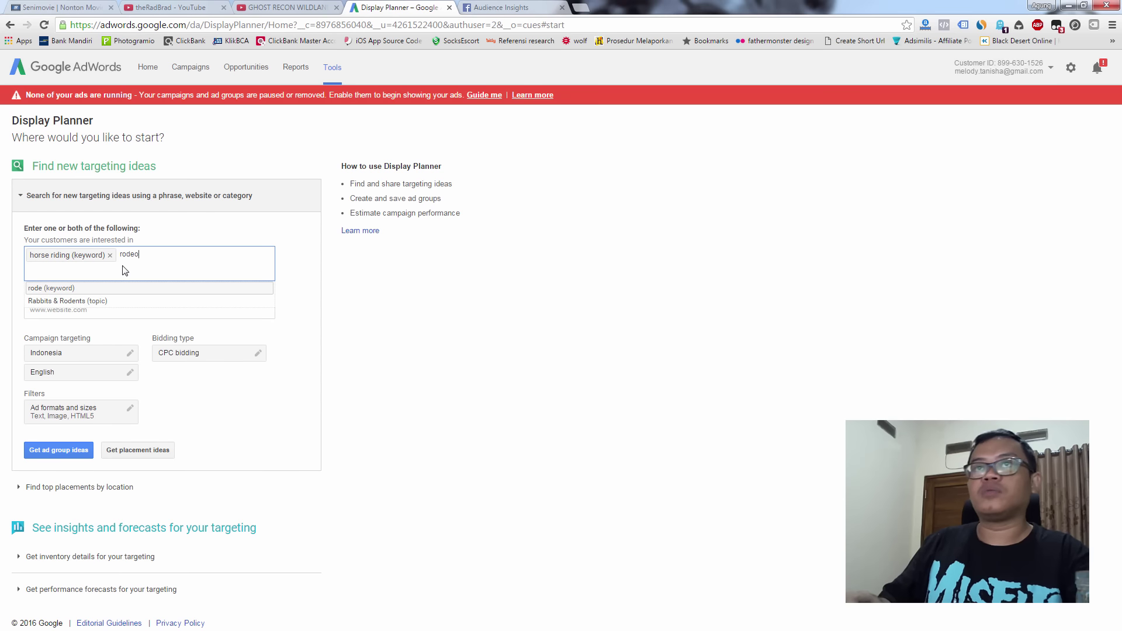
{"action": "key", "text": "Return"}
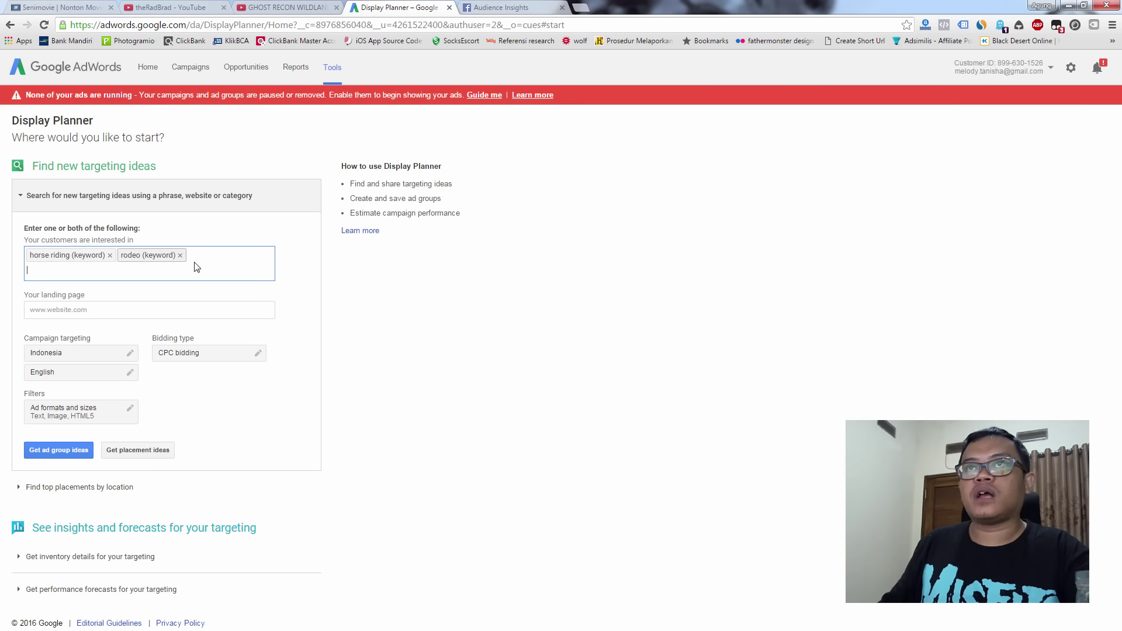
{"action": "left_click", "coordinate": [180, 255]}
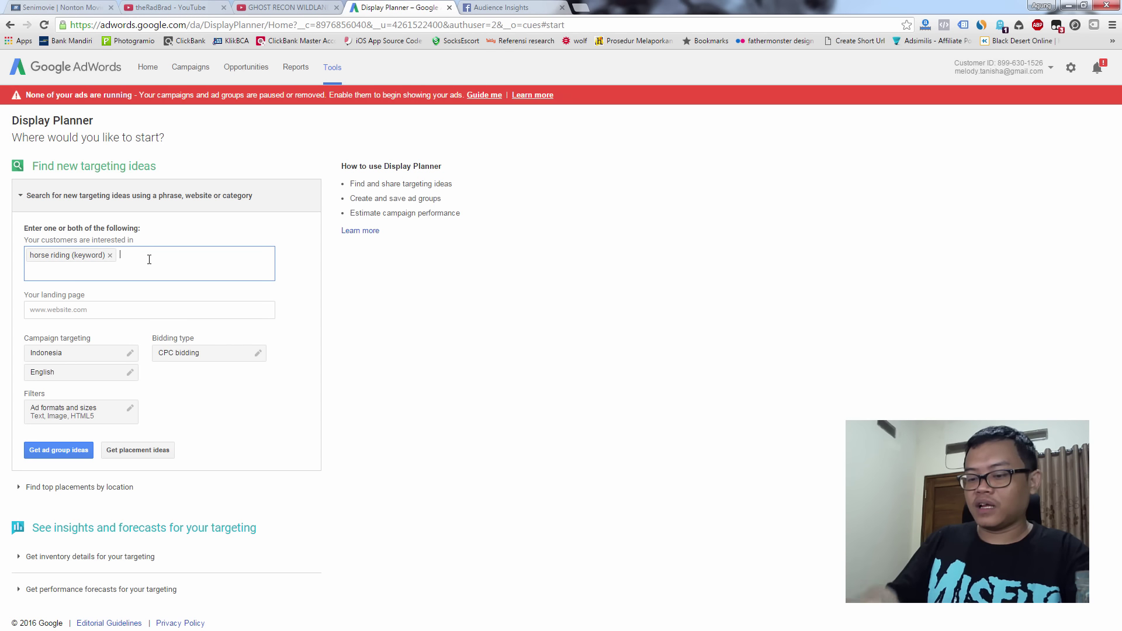
- Add "horse rider" as a second keyword for the customers' interests
{"action": "type", "text": "horse rider"}
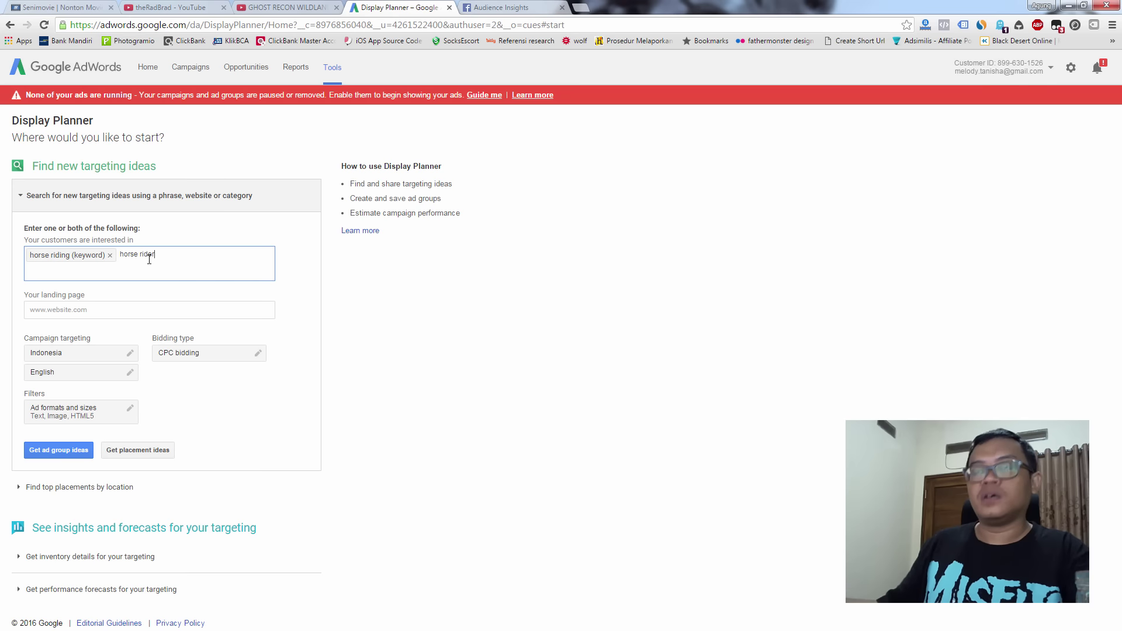
{"action": "key", "text": "Return"}
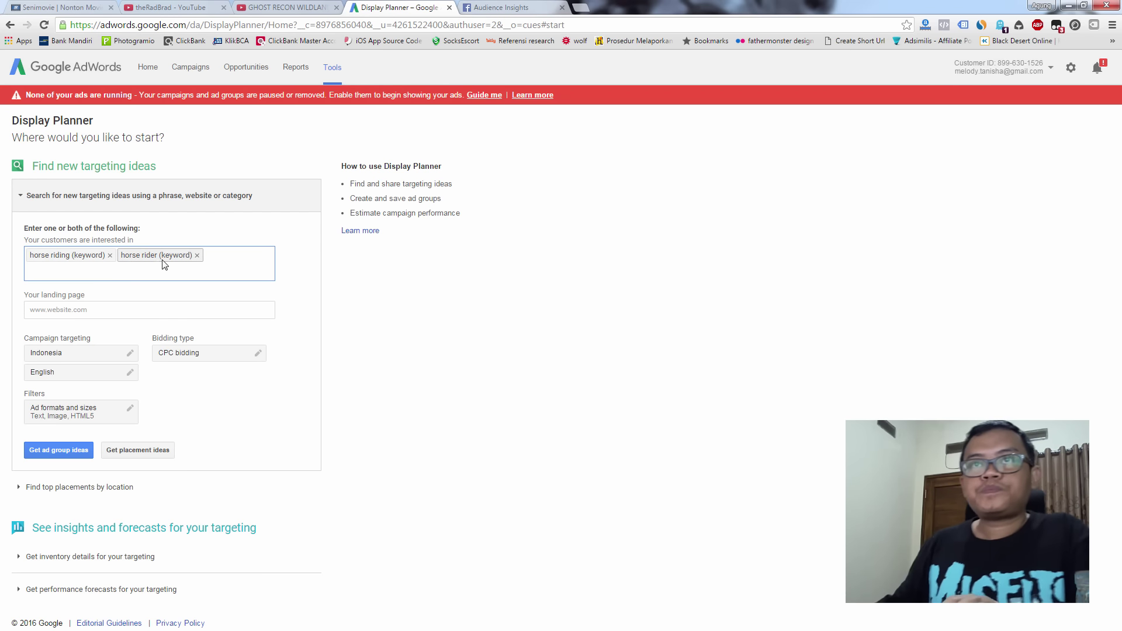
- Replace the campaign's target location with the country United States and save it
{"action": "left_click", "coordinate": [130, 356]}
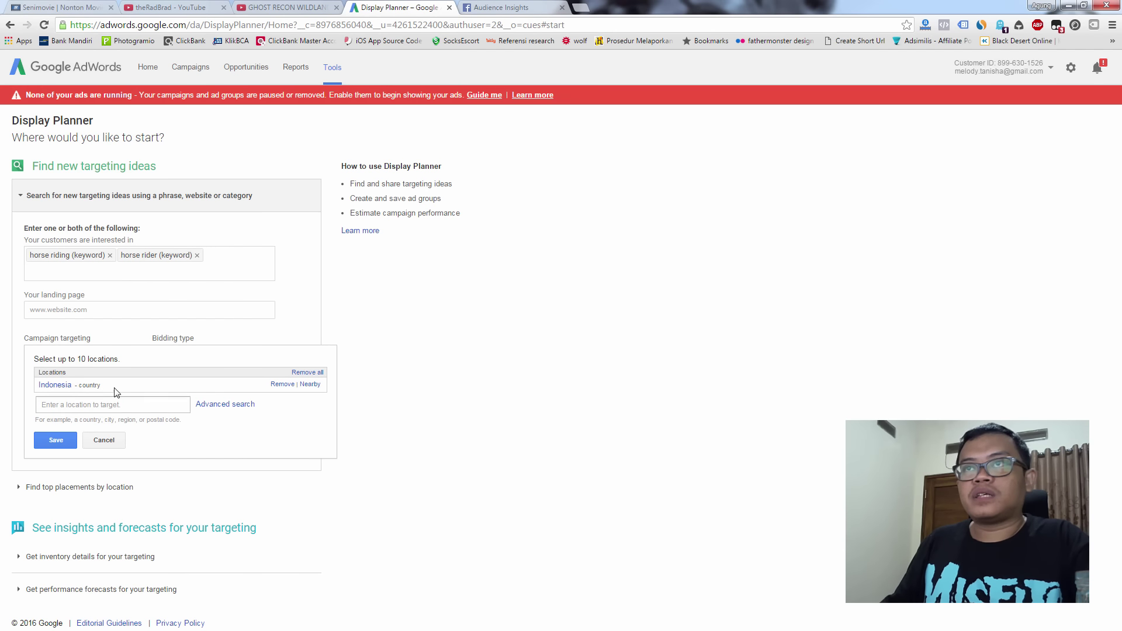
{"action": "left_click", "coordinate": [309, 372]}
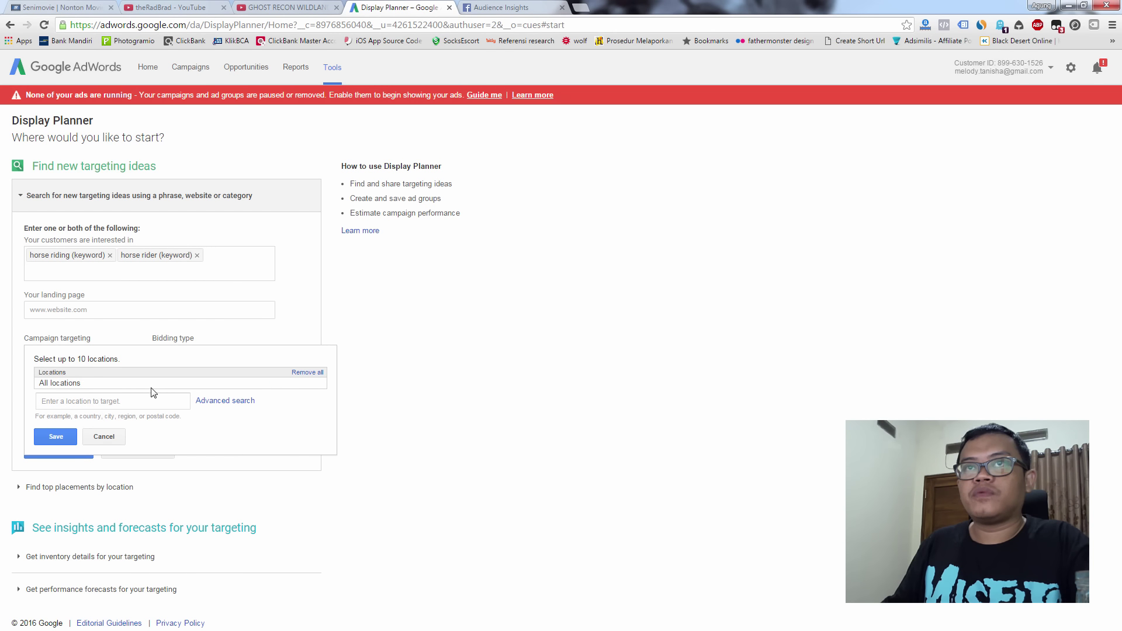
{"action": "left_click", "coordinate": [117, 403]}
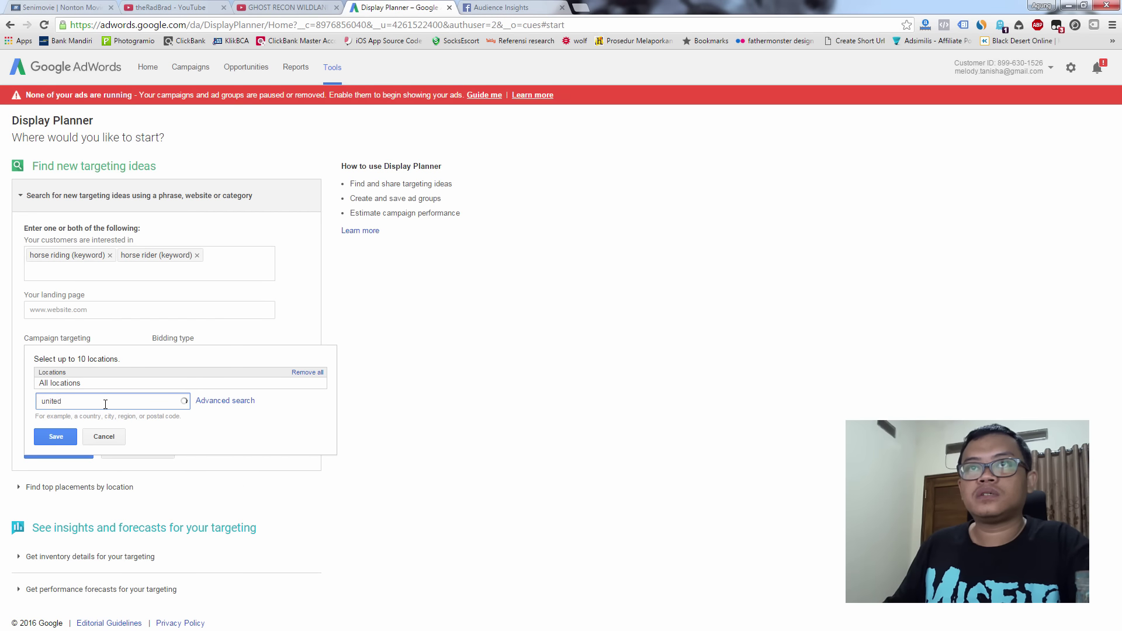
{"action": "type", "text": "united"}
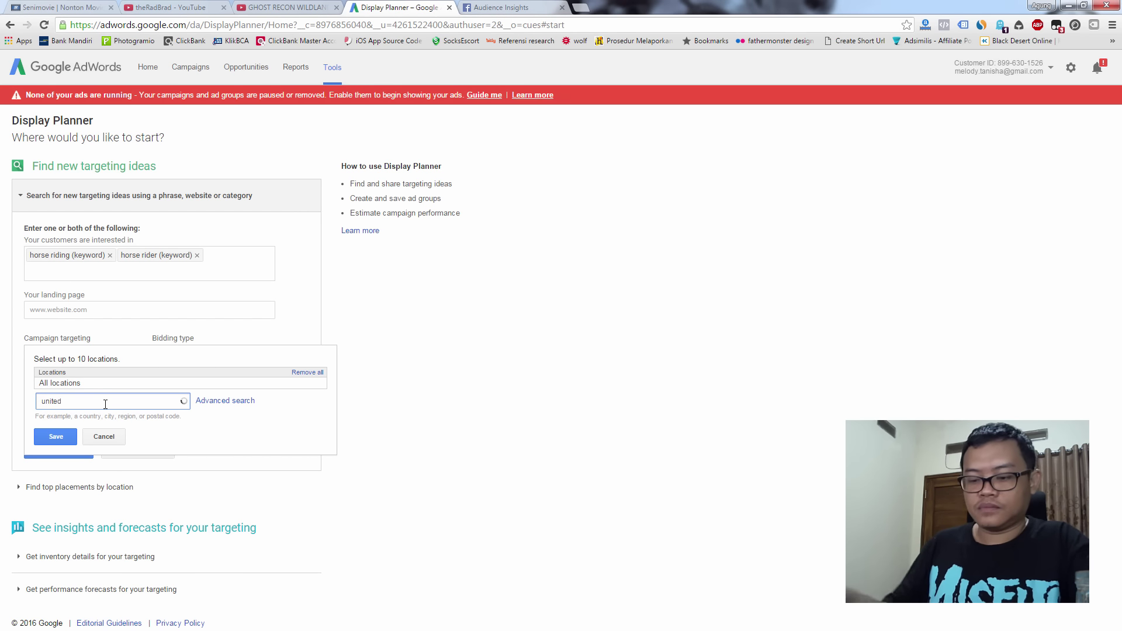
{"action": "type", "text": " states"}
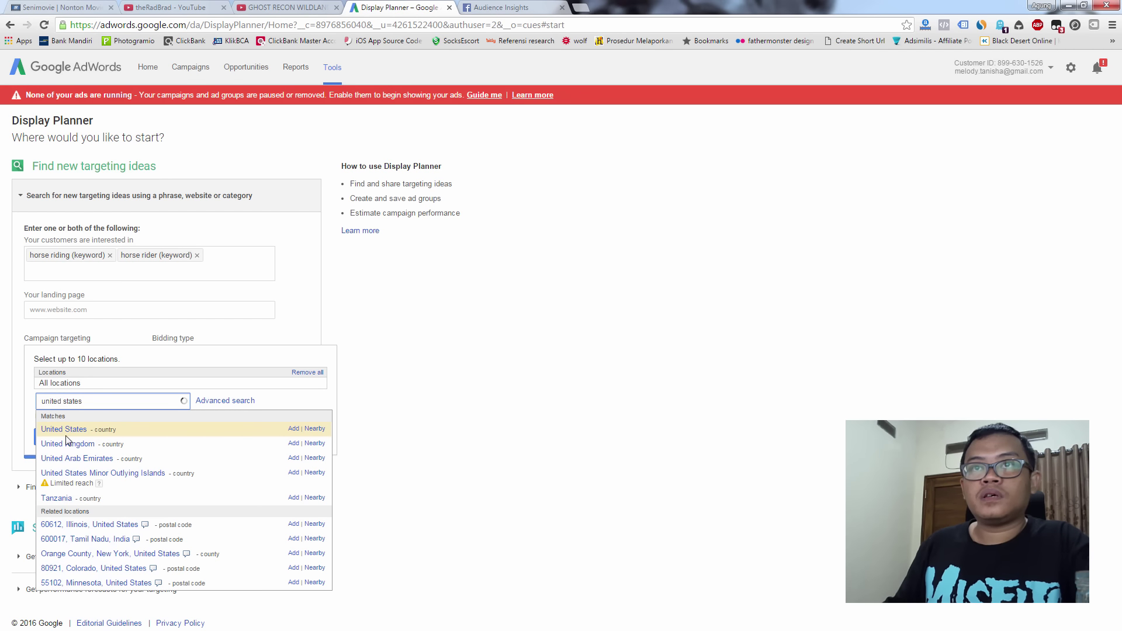
{"action": "left_click", "coordinate": [68, 434]}
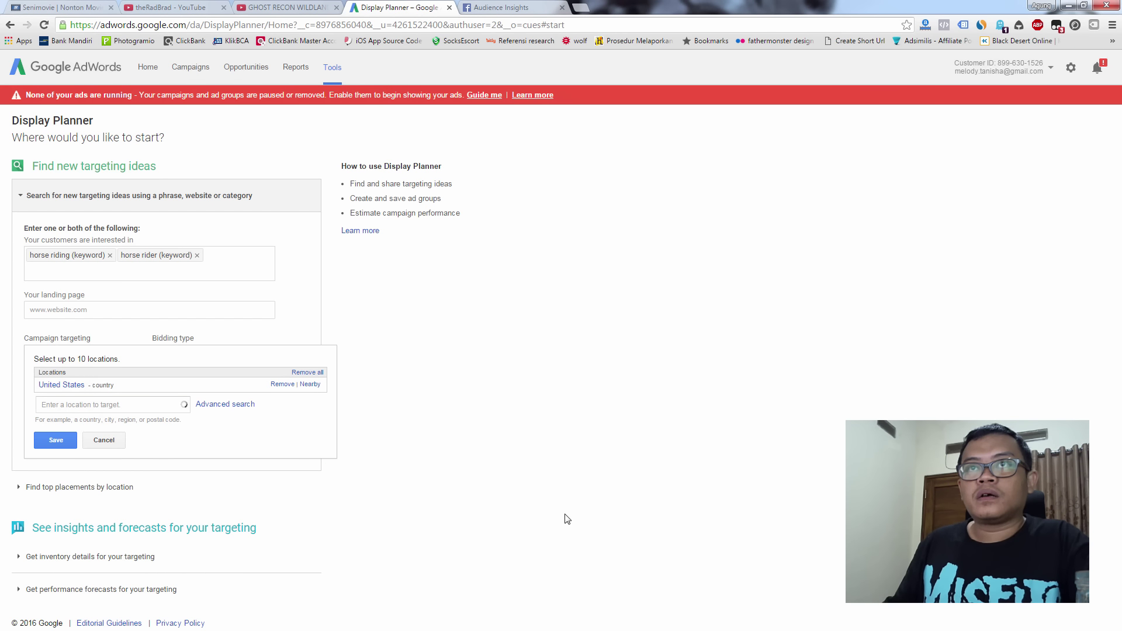
{"action": "left_click", "coordinate": [54, 441]}
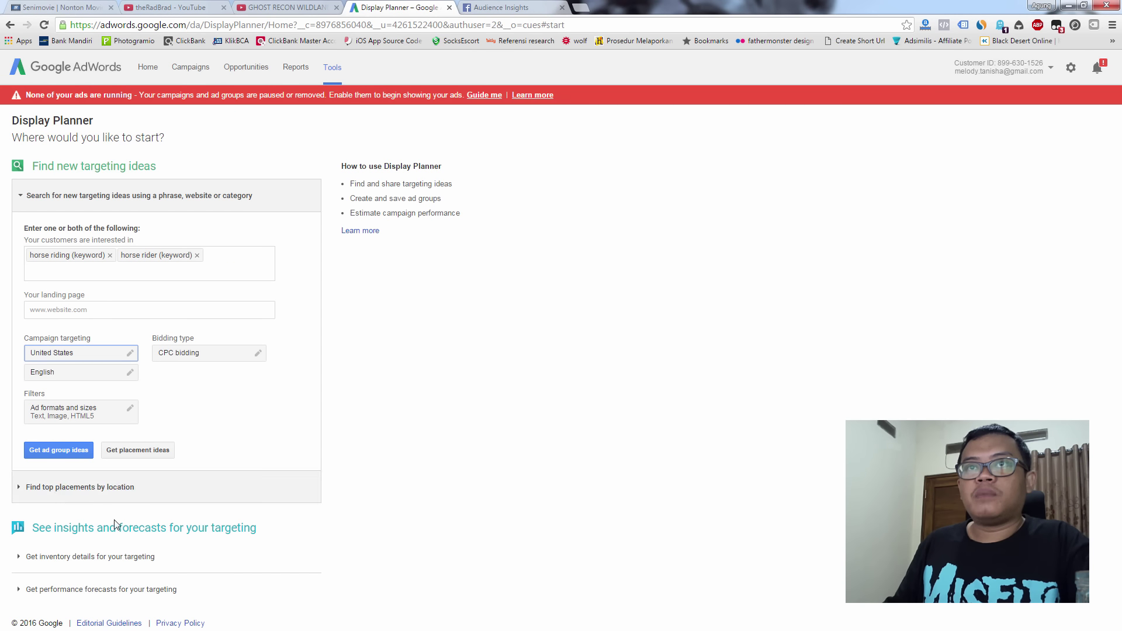
- Get placement ideas for the two keywords and review the suggested websites
{"action": "left_click", "coordinate": [147, 453]}
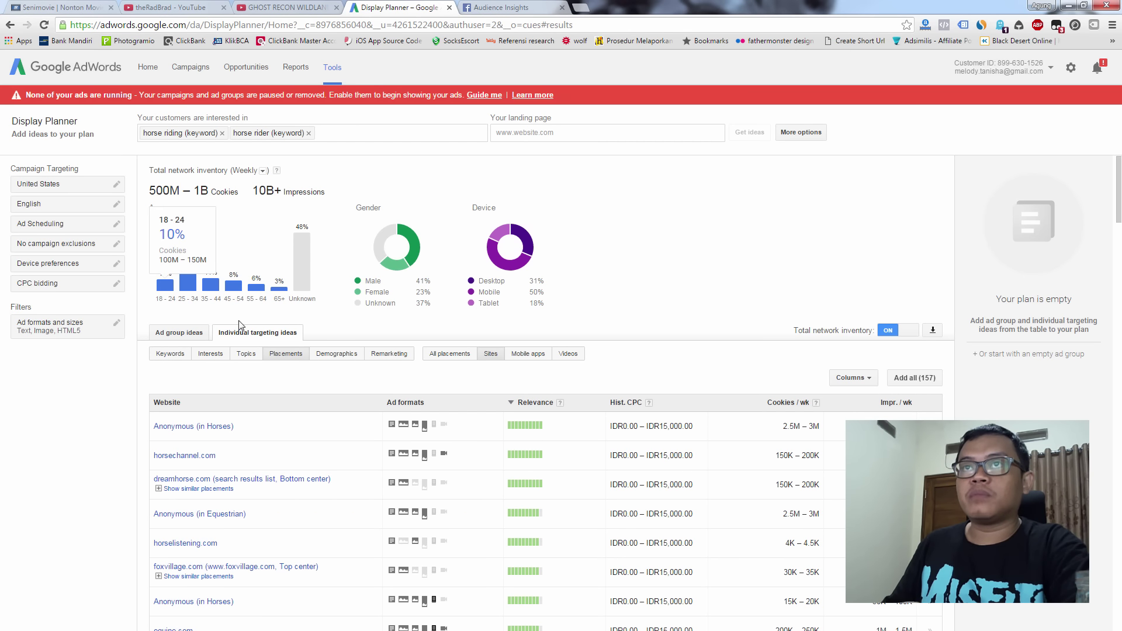
{"action": "mouse_move", "coordinate": [279, 293]}
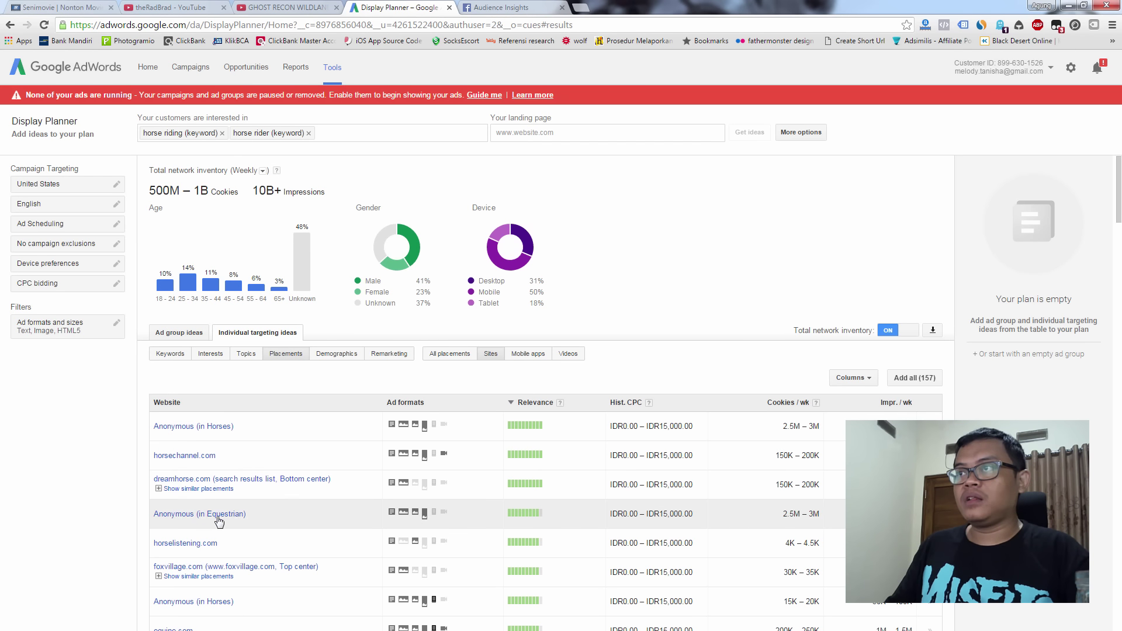
{"action": "scroll", "coordinate": [298, 533], "scroll_direction": "down", "scroll_amount": 10}
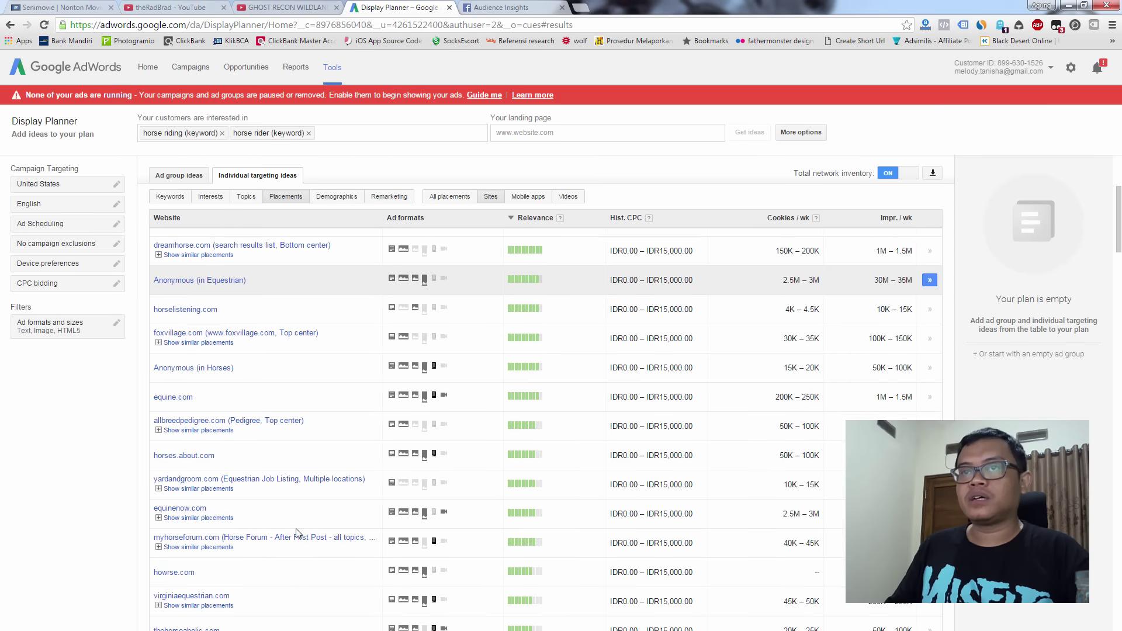
{"action": "scroll", "coordinate": [298, 533], "scroll_direction": "down", "scroll_amount": 8}
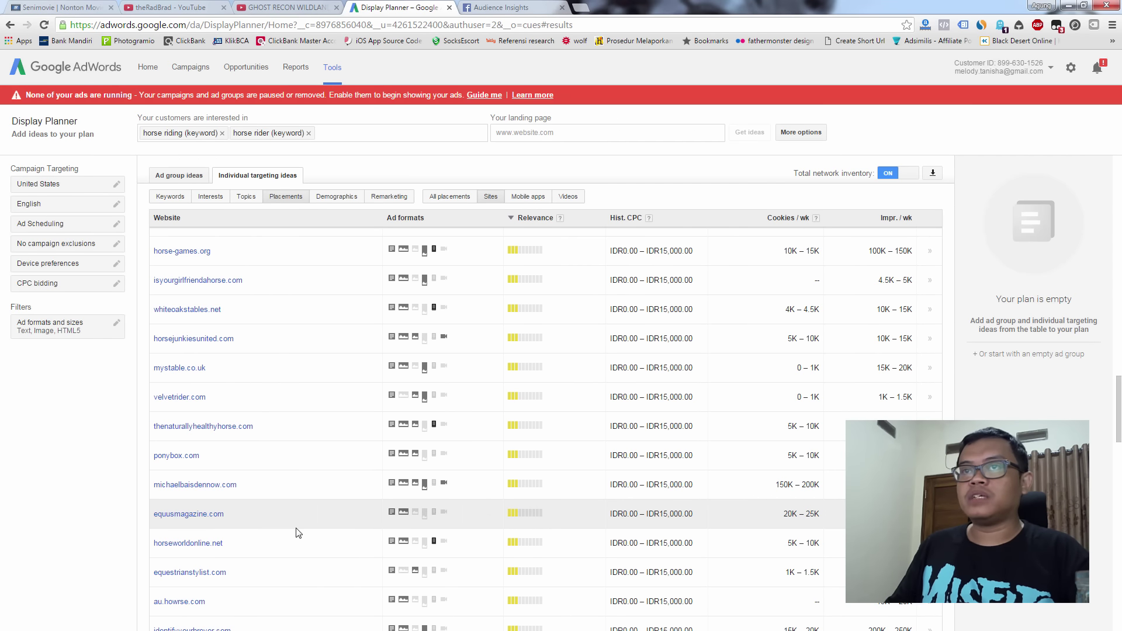
{"action": "scroll", "coordinate": [298, 532], "scroll_direction": "up", "scroll_amount": 18}
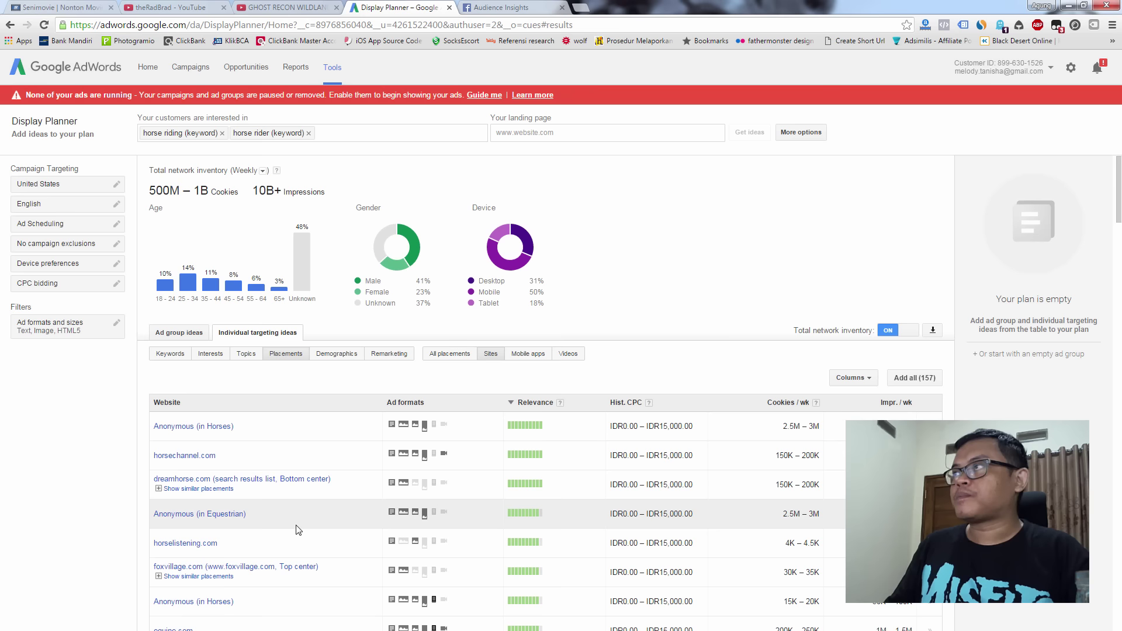
{"action": "scroll", "coordinate": [296, 525], "scroll_direction": "down", "scroll_amount": 3}
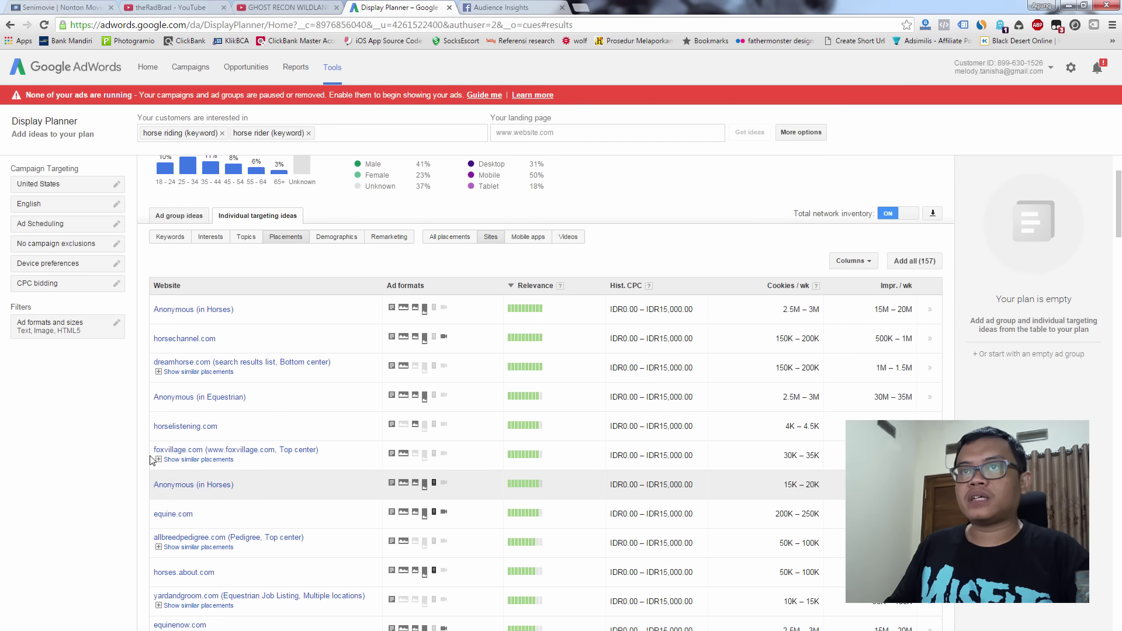
{"action": "scroll", "coordinate": [199, 489], "scroll_direction": "up", "scroll_amount": 2}
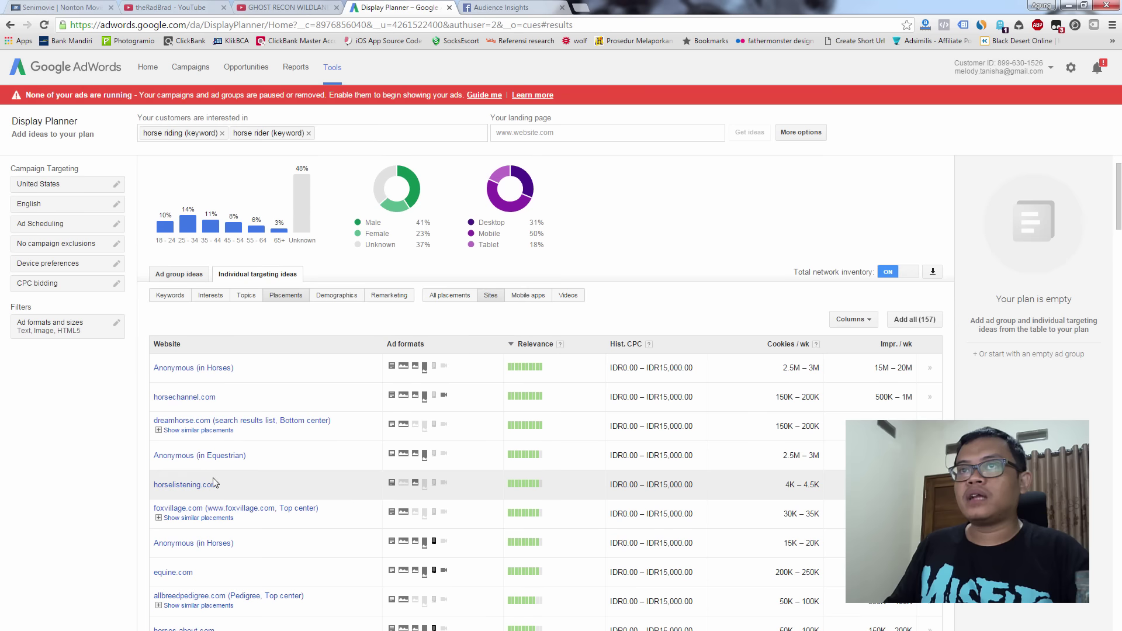
{"action": "left_click_drag", "start_coordinate": [222, 485], "coordinate": [155, 486]}
{"action": "left_click", "coordinate": [95, 469]}
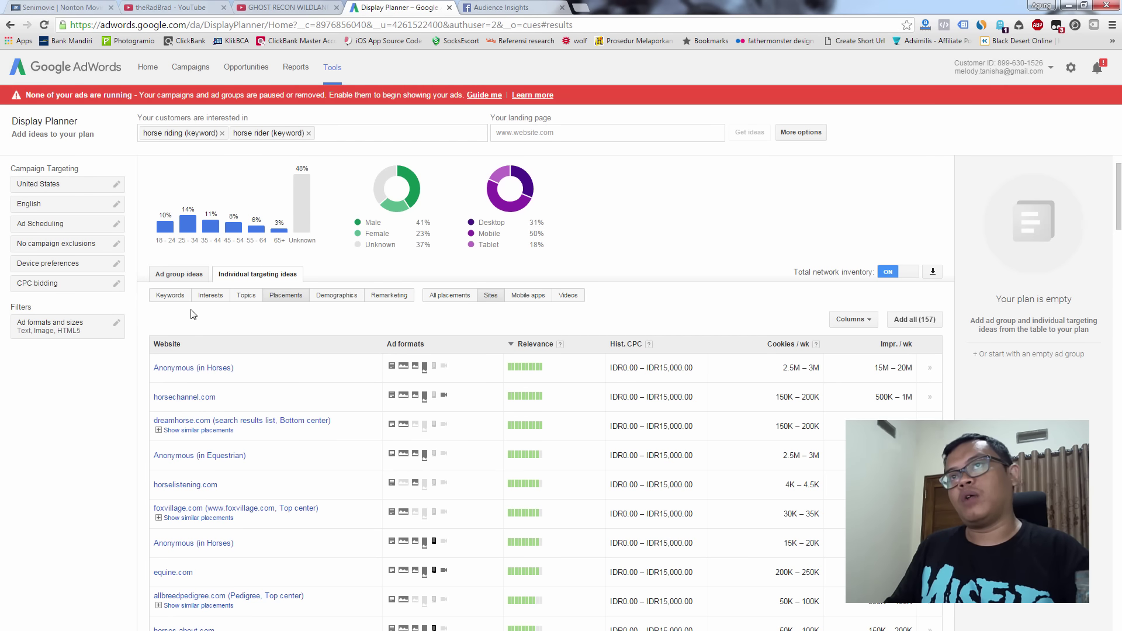
- Examine the keyword and interest targeting ideas, and browse the website placements again
{"action": "left_click", "coordinate": [171, 298]}
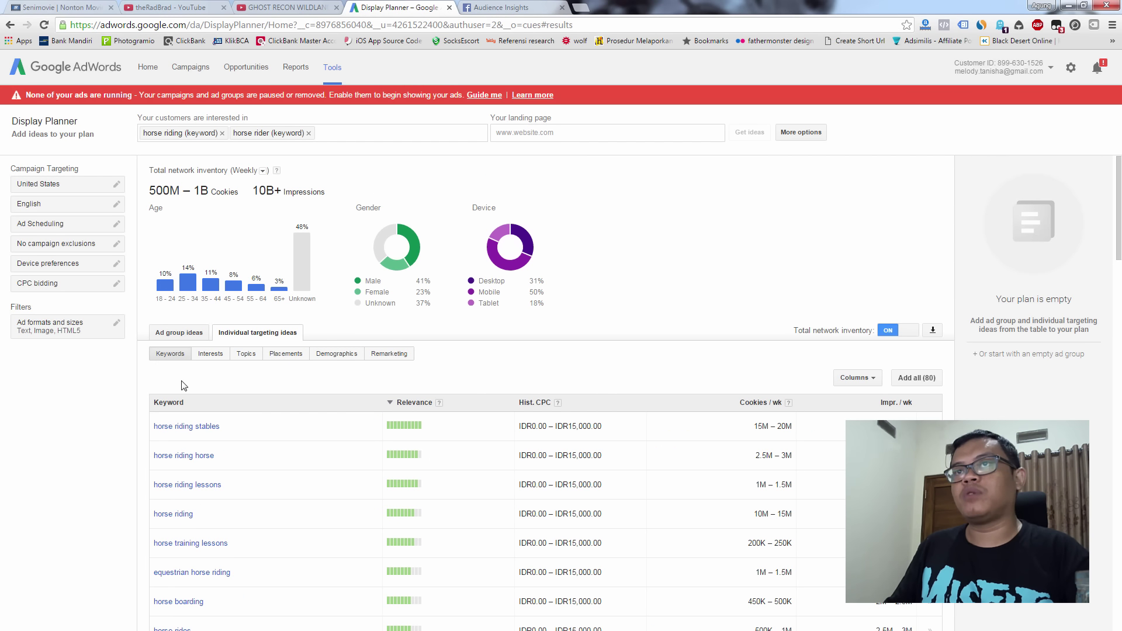
{"action": "left_click", "coordinate": [210, 355]}
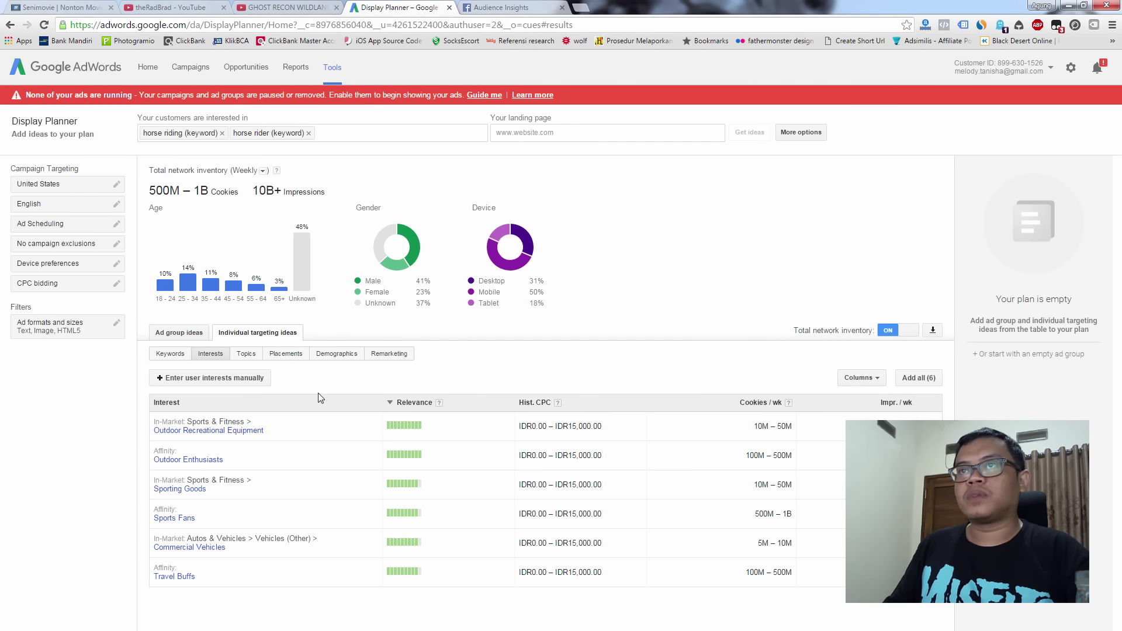
{"action": "left_click", "coordinate": [291, 359]}
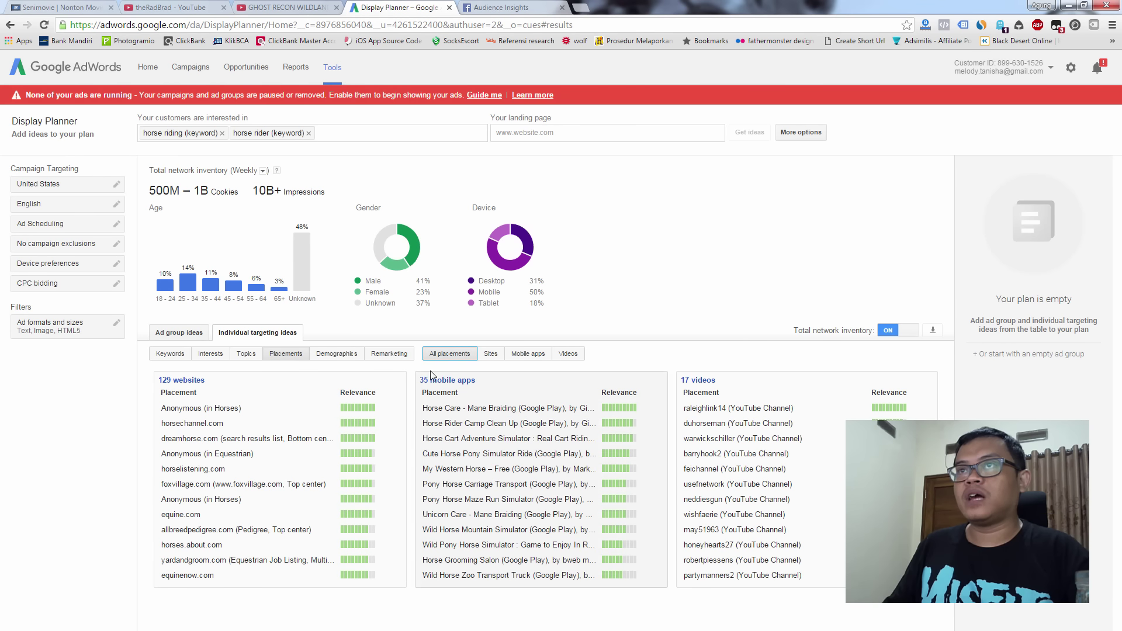
{"action": "left_click", "coordinate": [492, 356]}
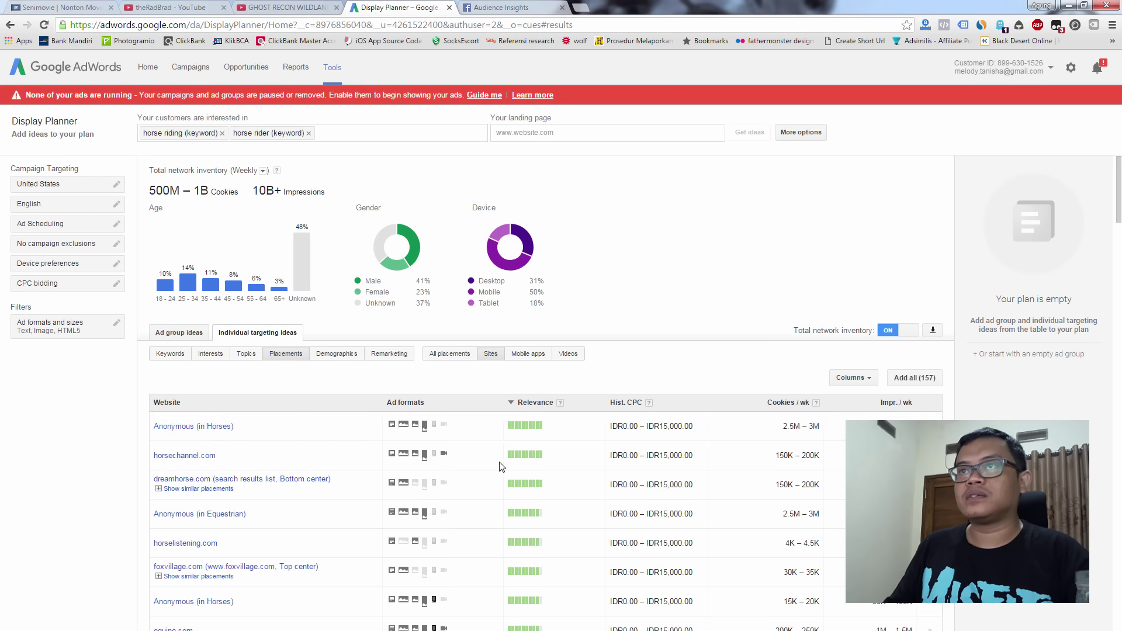
{"action": "scroll", "coordinate": [266, 574], "scroll_direction": "down", "scroll_amount": 10}
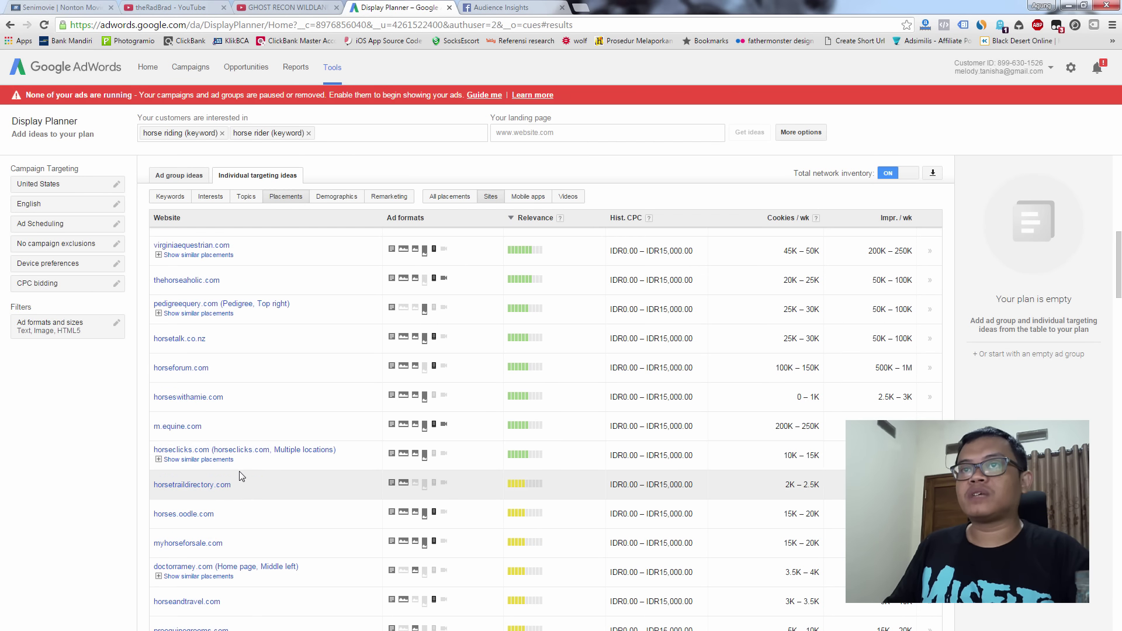
{"action": "scroll", "coordinate": [241, 476], "scroll_direction": "up", "scroll_amount": 10}
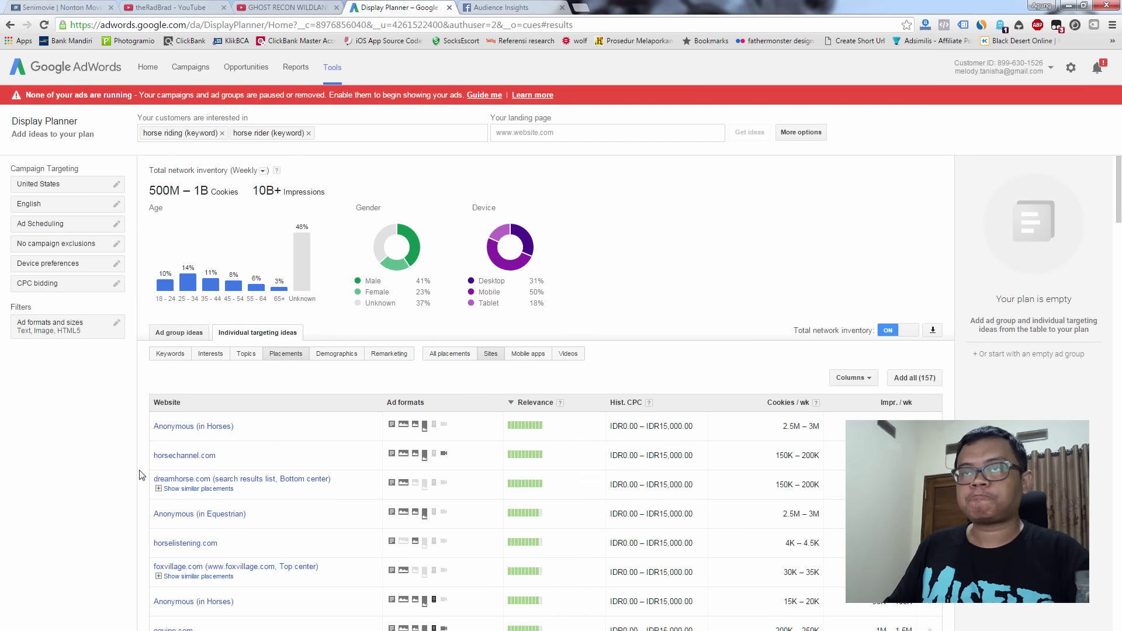
{"action": "scroll", "coordinate": [297, 503], "scroll_direction": "down", "scroll_amount": 1}
{"action": "scroll", "coordinate": [234, 403], "scroll_direction": "up", "scroll_amount": 1}
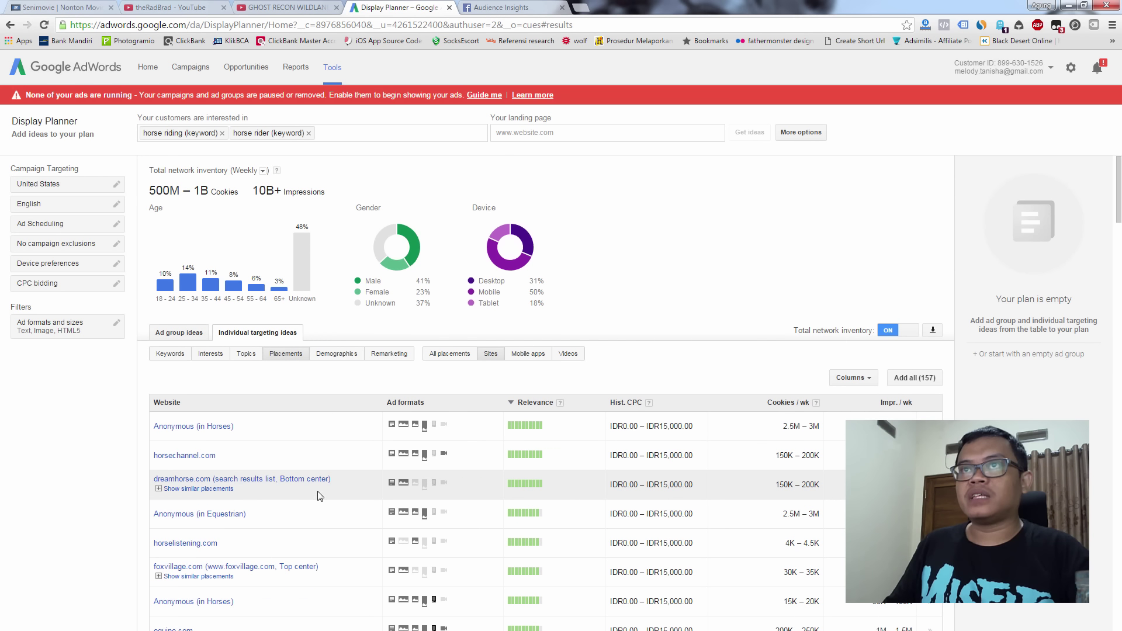
- Check the suggested interests once more and return to the list of website placements
{"action": "left_click", "coordinate": [210, 353]}
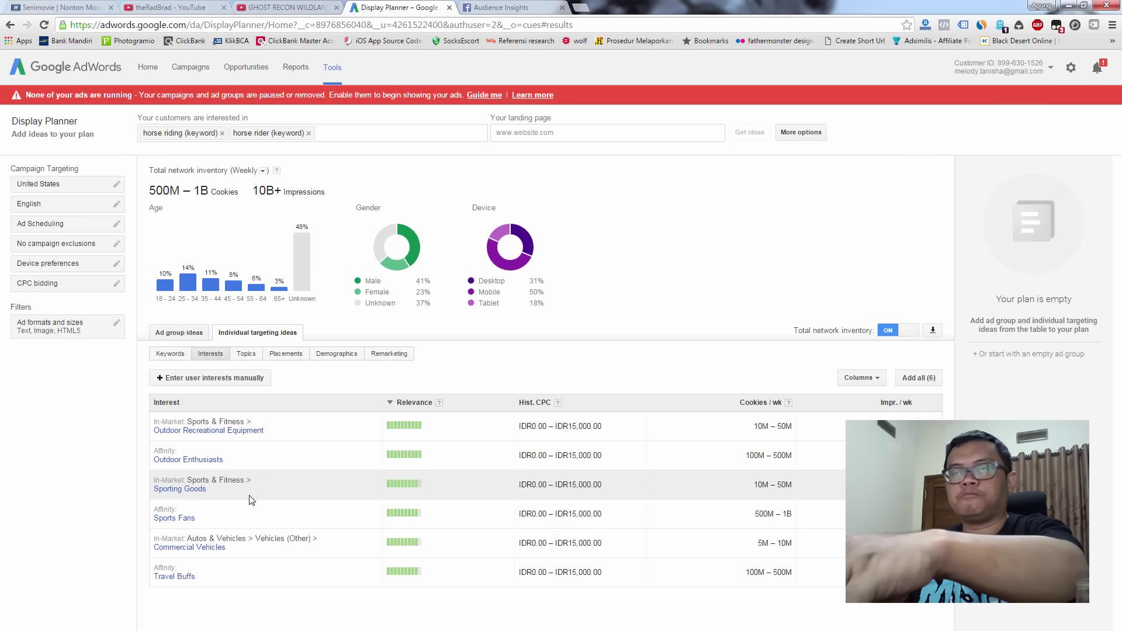
{"action": "left_click", "coordinate": [281, 356]}
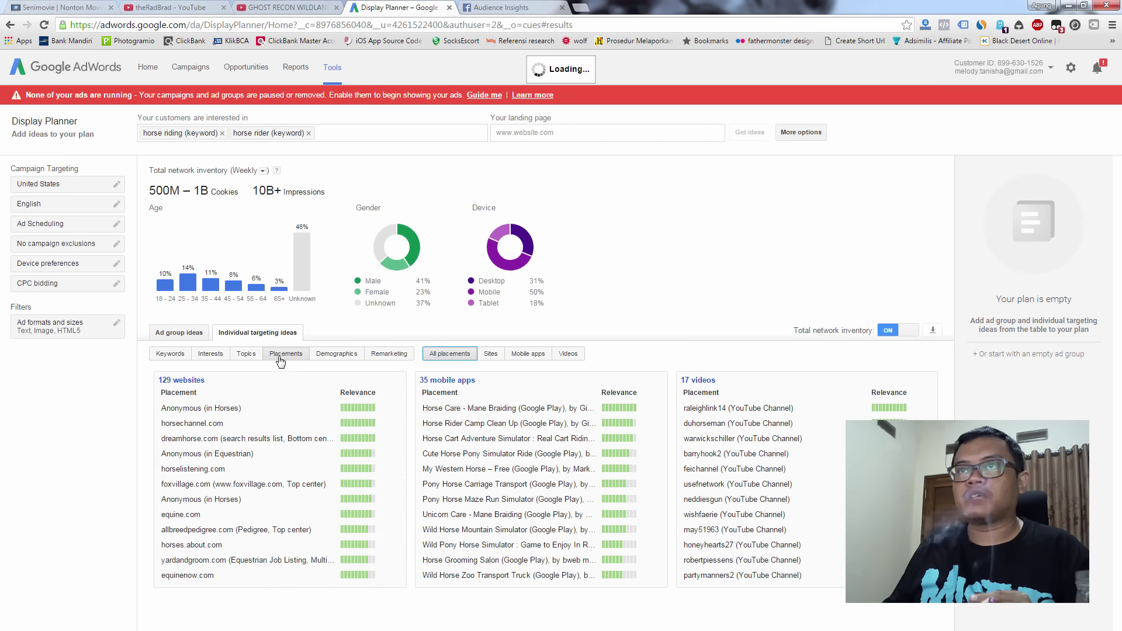
{"action": "left_click", "coordinate": [491, 354]}
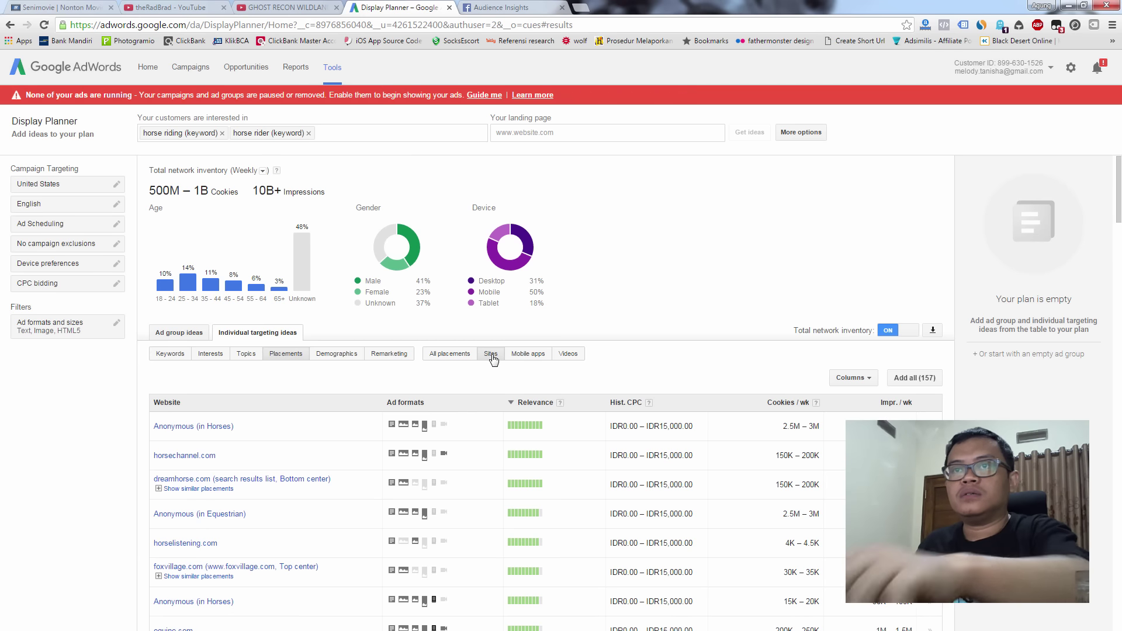
{"action": "scroll", "coordinate": [376, 530], "scroll_direction": "down", "scroll_amount": 3}
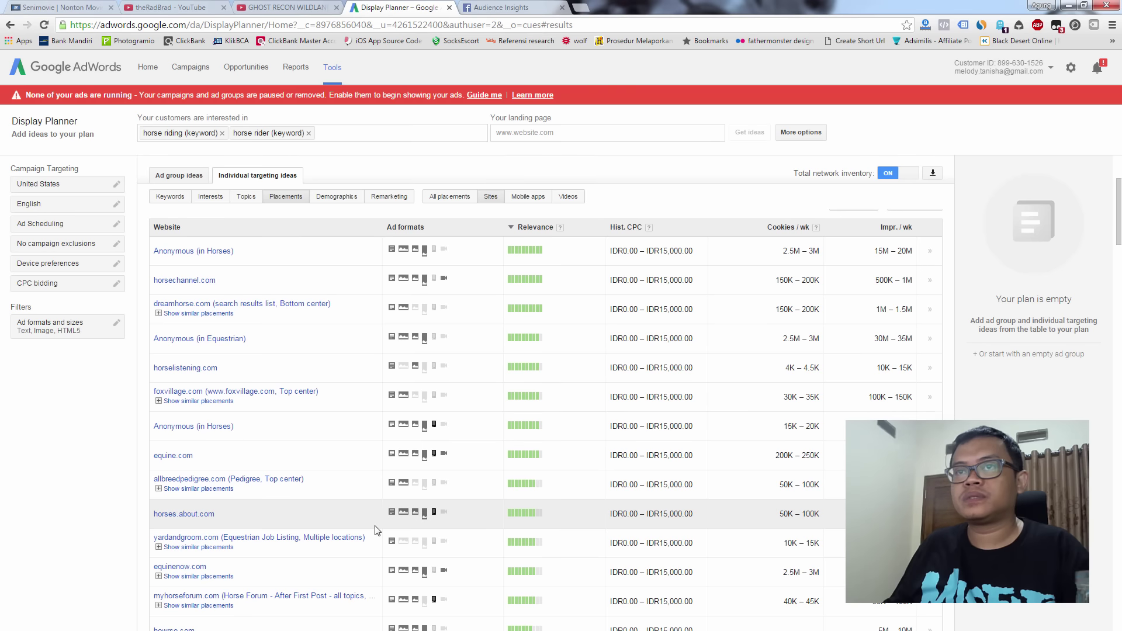
- Browse the website placements, open the details of horsechannel.com and examine its topics, demographics and accepted ad formats
{"action": "scroll", "coordinate": [375, 530], "scroll_direction": "down", "scroll_amount": 2}
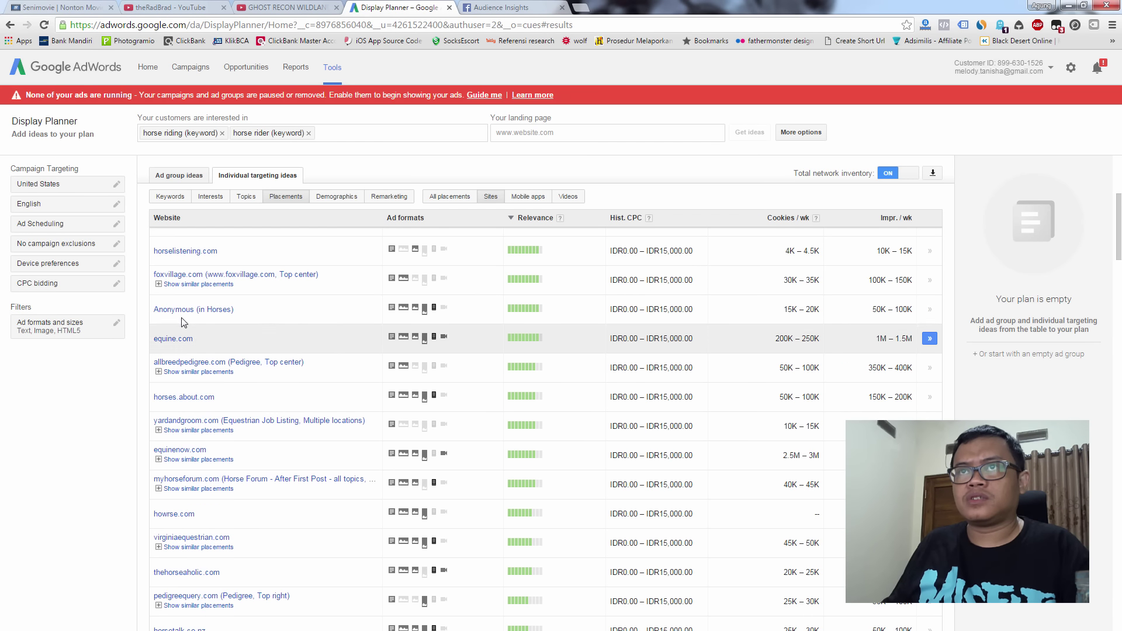
{"action": "scroll", "coordinate": [243, 463], "scroll_direction": "up", "scroll_amount": 2}
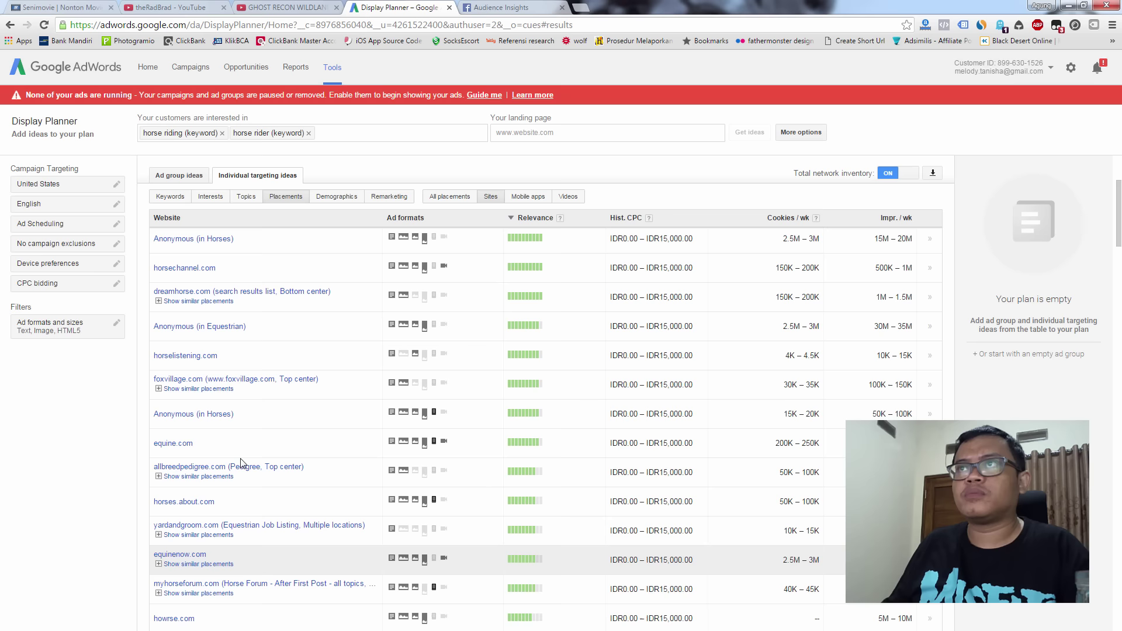
{"action": "scroll", "coordinate": [242, 463], "scroll_direction": "up", "scroll_amount": 3}
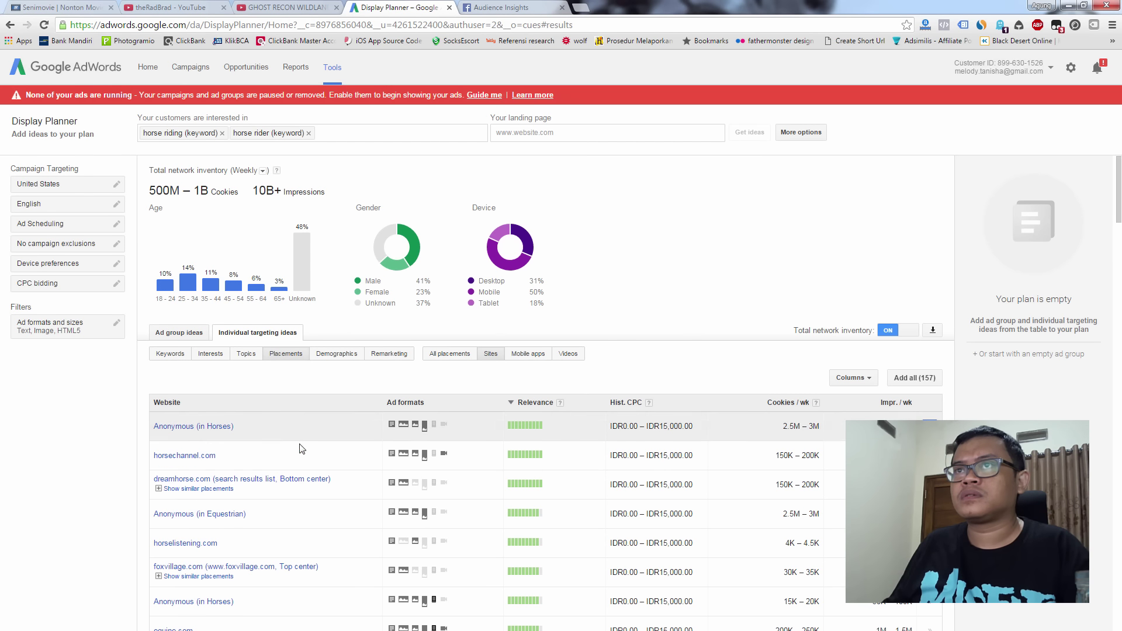
{"action": "scroll", "coordinate": [315, 468], "scroll_direction": "down", "scroll_amount": 2}
{"action": "left_click", "coordinate": [184, 338]}
{"action": "double_click", "coordinate": [357, 260]}
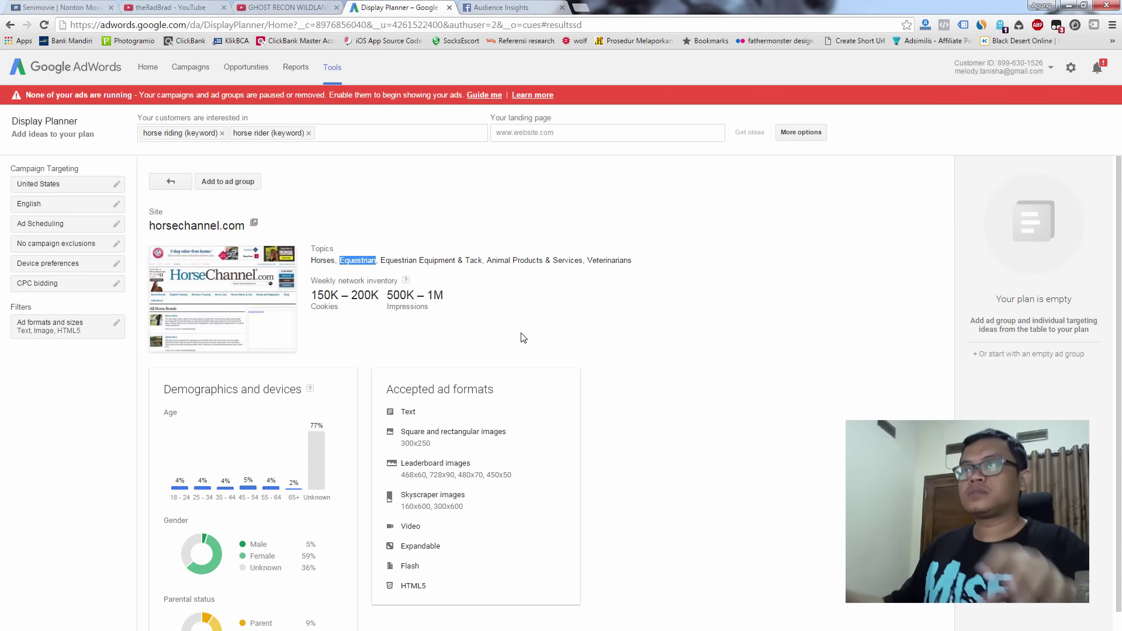
{"action": "scroll", "coordinate": [310, 460], "scroll_direction": "down", "scroll_amount": 1}
{"action": "scroll", "coordinate": [310, 459], "scroll_direction": "down", "scroll_amount": 1}
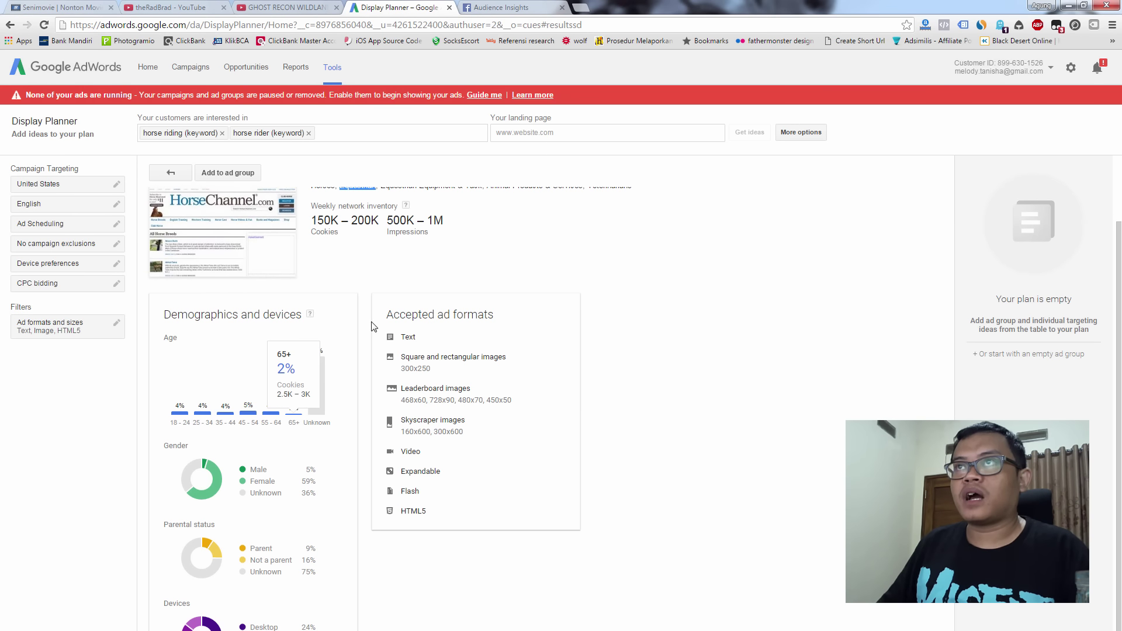
- Copy the topic Equestrian from the horsechannel.com details and add it as a third customer interest keyword
{"action": "scroll", "coordinate": [372, 325], "scroll_direction": "up", "scroll_amount": 2}
{"action": "mouse_move", "coordinate": [356, 258]}
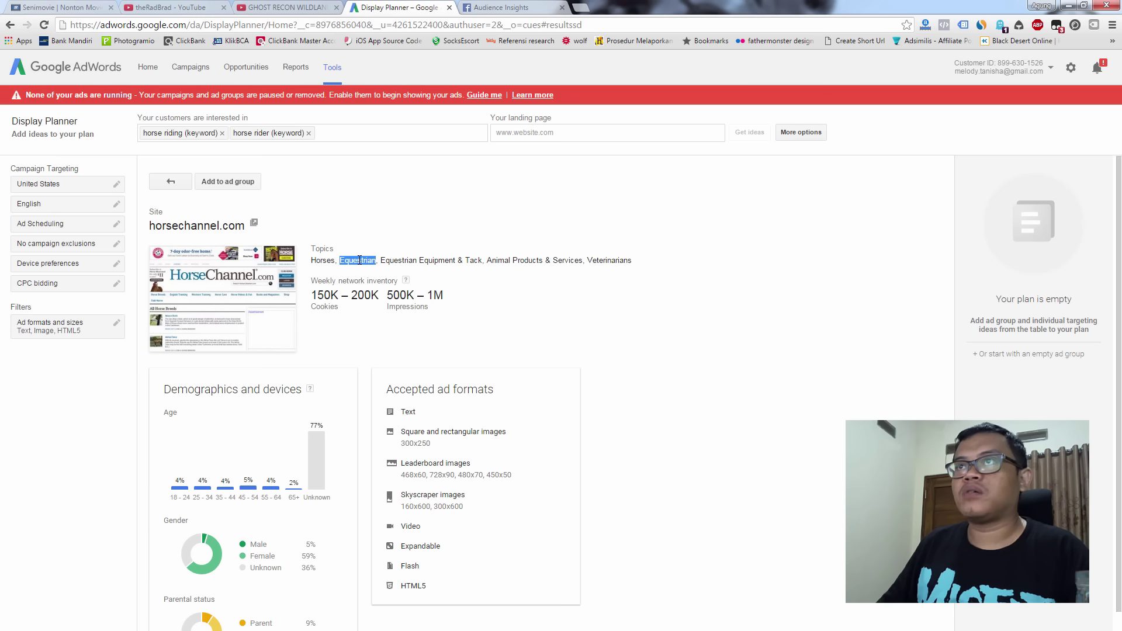
{"action": "left_click_drag", "start_coordinate": [381, 261], "coordinate": [457, 260]}
{"action": "double_click", "coordinate": [353, 261]}
{"action": "key", "text": "ctrl+c"}
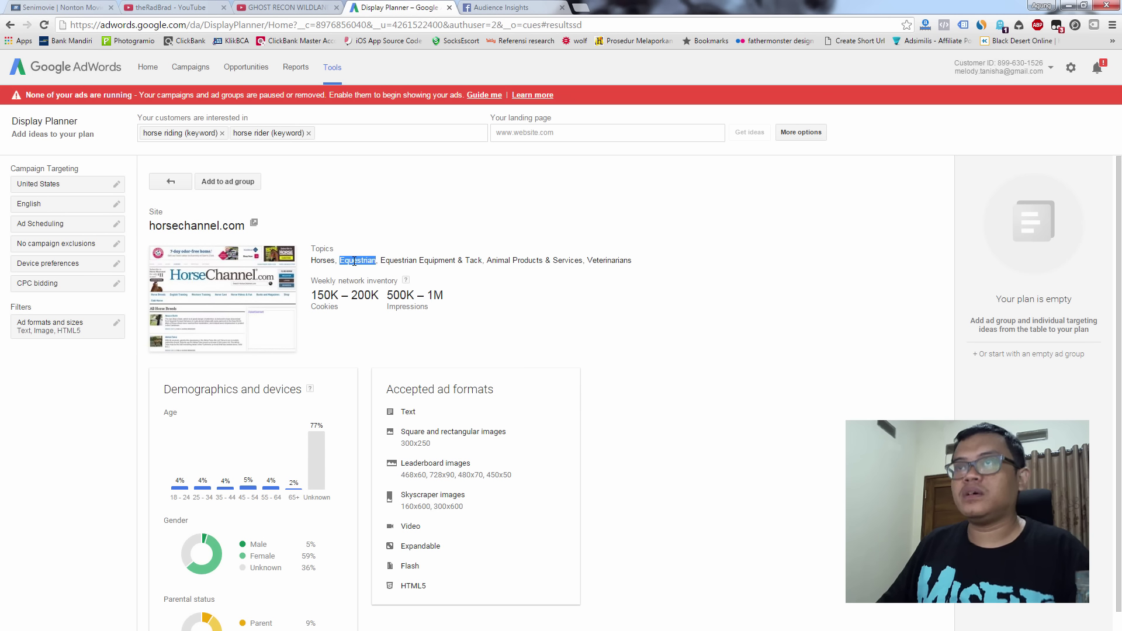
{"action": "left_click", "coordinate": [363, 135]}
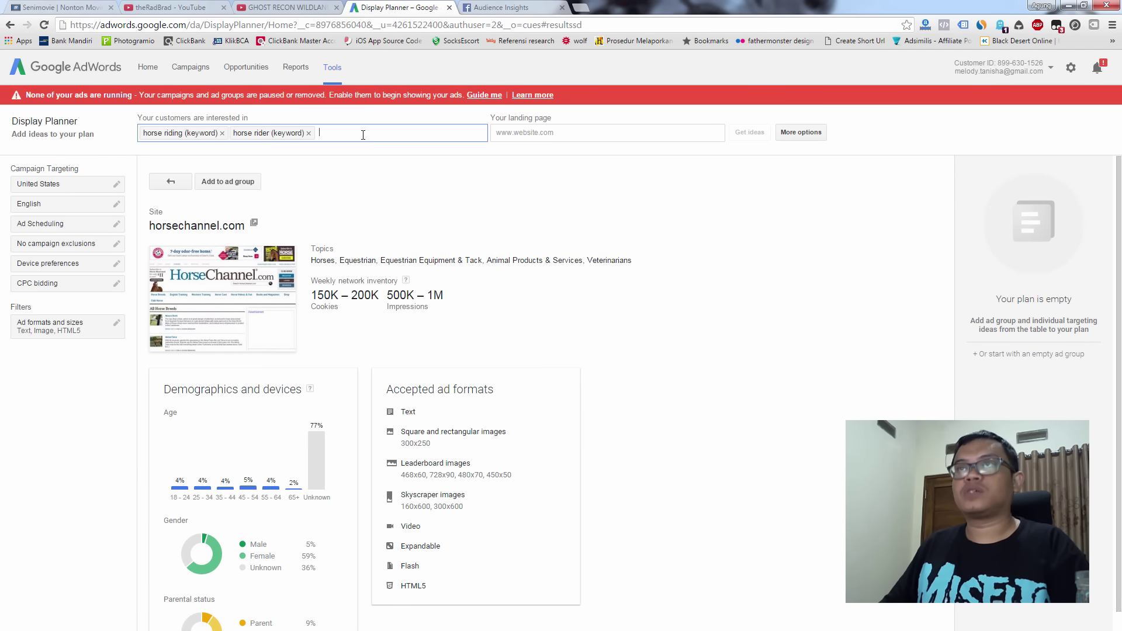
{"action": "key", "text": "ctrl+v"}
{"action": "key", "text": "Return"}
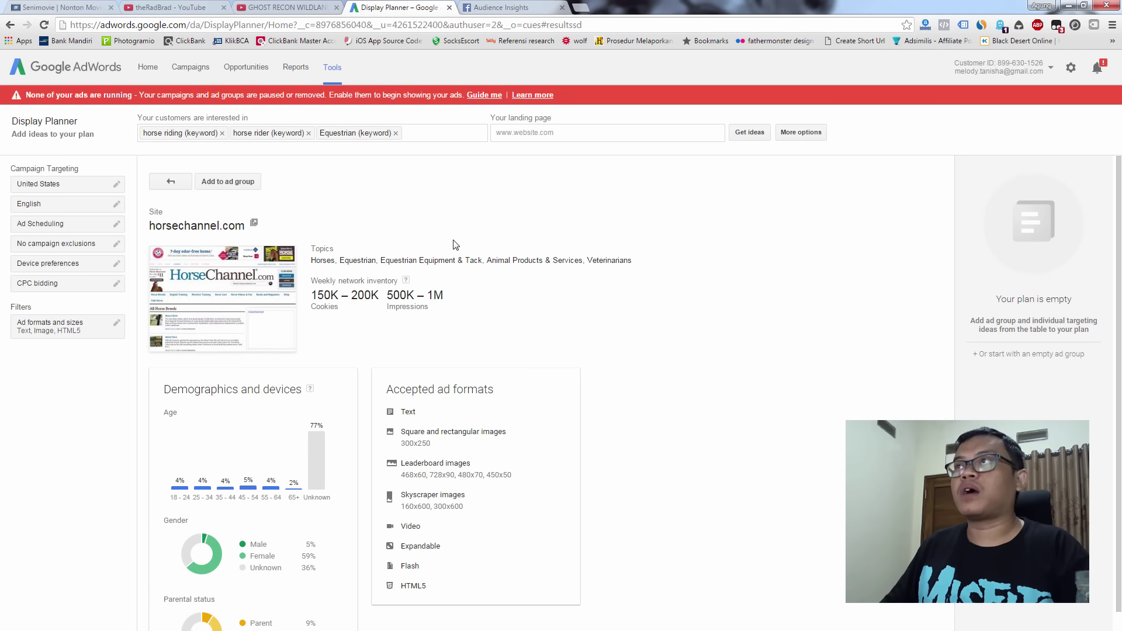
- Return from the horsechannel.com details to the placement list and get ideas for all three keywords
{"action": "scroll", "coordinate": [351, 497], "scroll_direction": "down", "scroll_amount": 2}
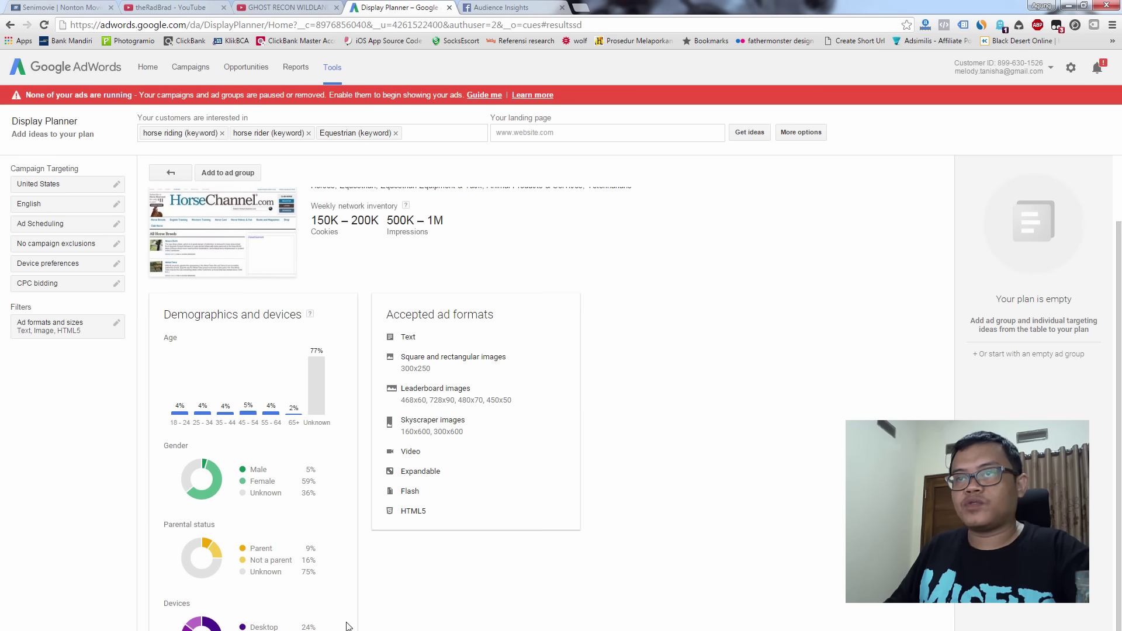
{"action": "scroll", "coordinate": [348, 625], "scroll_direction": "up", "scroll_amount": 1}
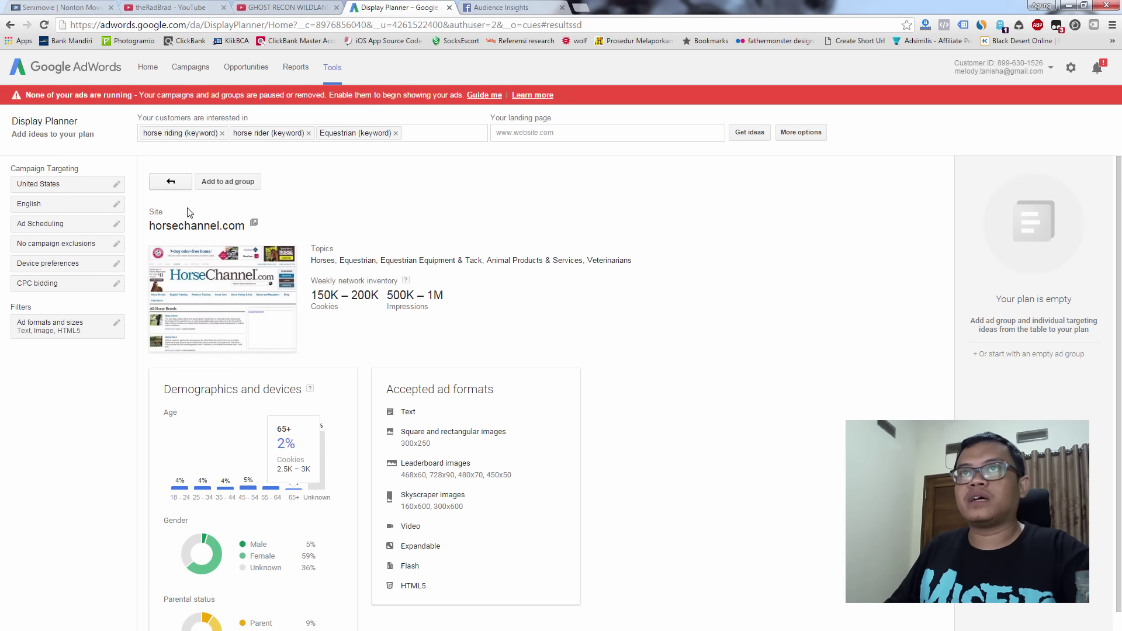
{"action": "left_click", "coordinate": [170, 183]}
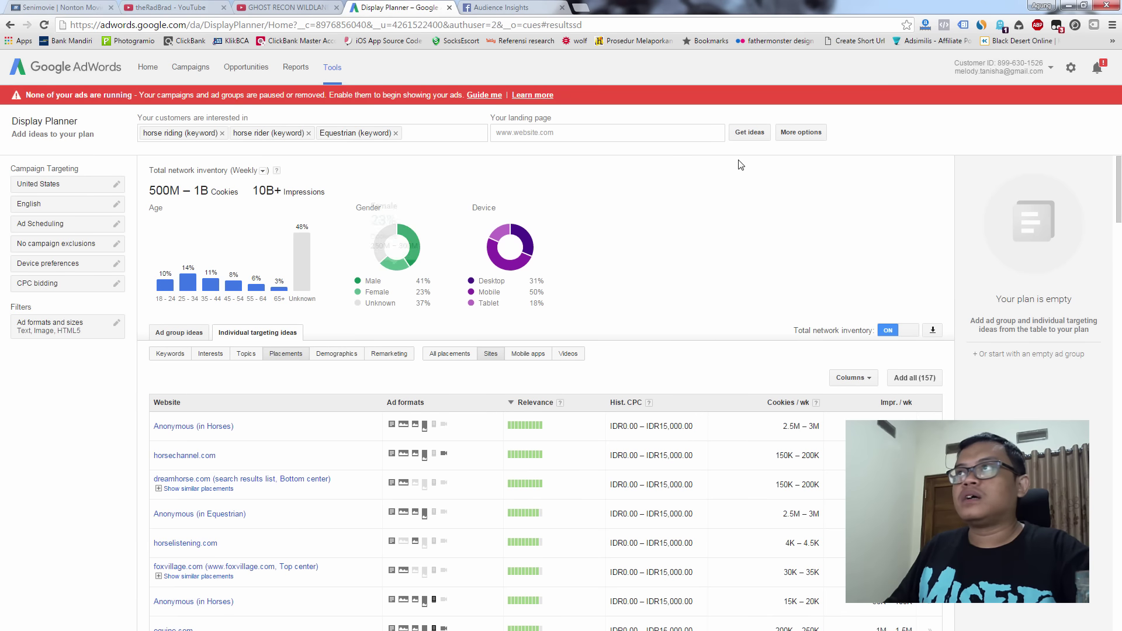
{"action": "left_click", "coordinate": [744, 135]}
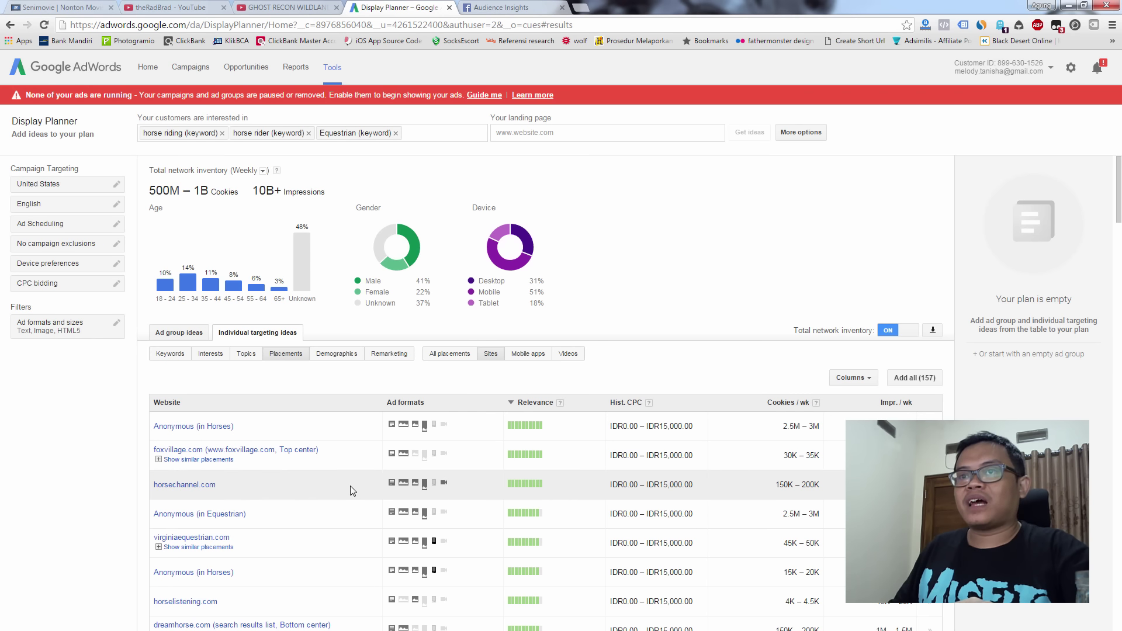
- Examine the refreshed list of website placements and their relevance for candidate interests related to horse riding
{"action": "scroll", "coordinate": [351, 486], "scroll_direction": "down", "scroll_amount": 3}
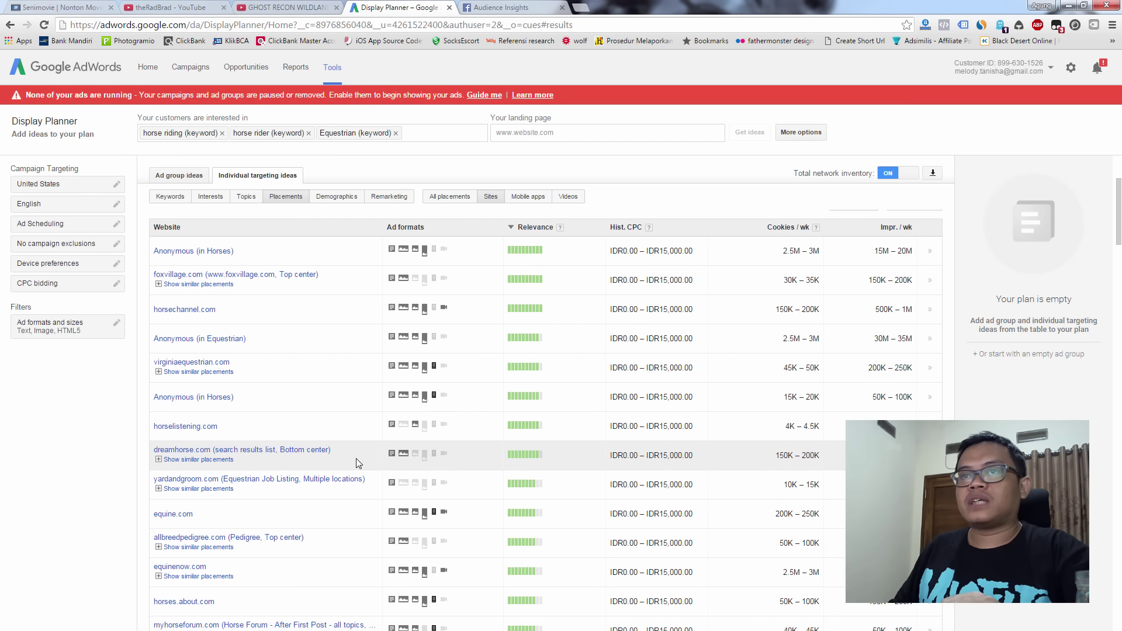
{"action": "scroll", "coordinate": [366, 479], "scroll_direction": "down", "scroll_amount": 2}
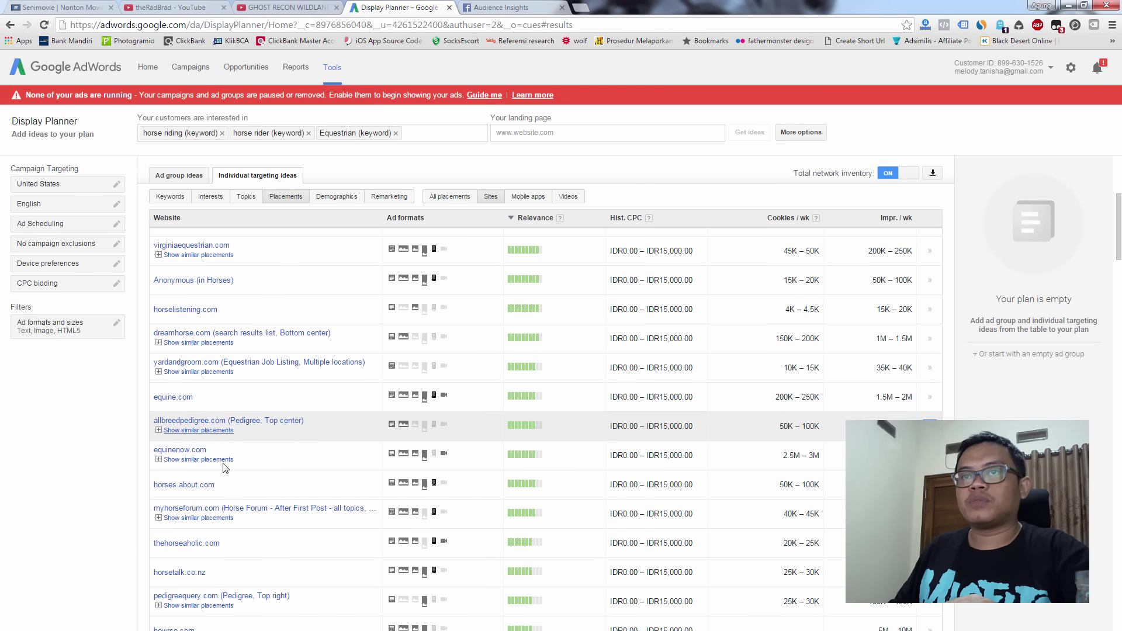
{"action": "scroll", "coordinate": [288, 553], "scroll_direction": "down", "scroll_amount": 1}
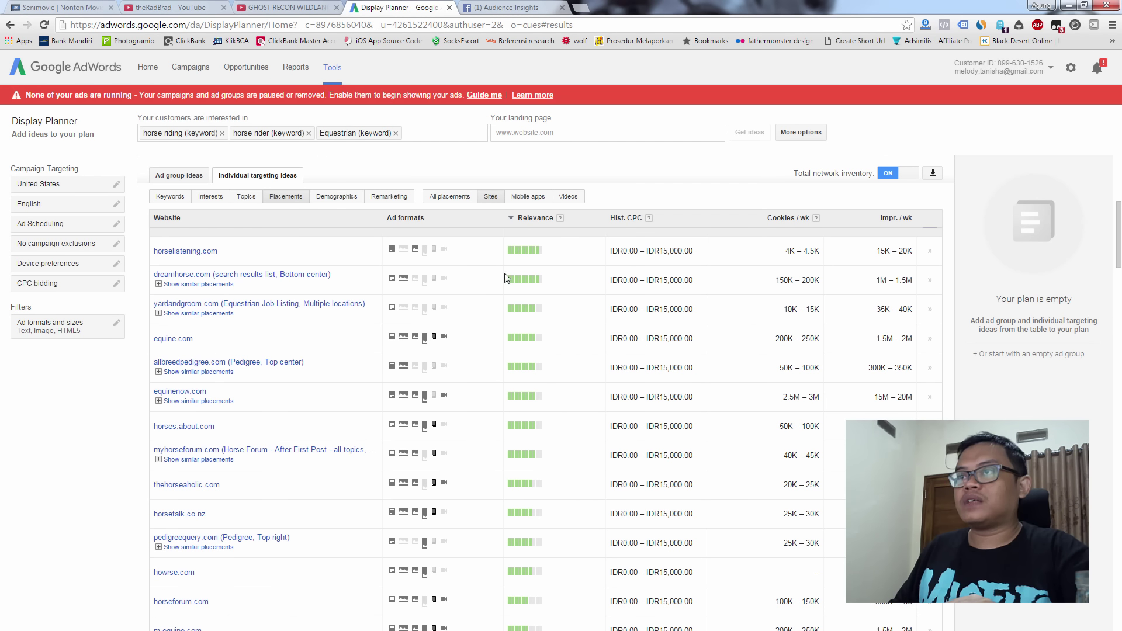
{"action": "scroll", "coordinate": [521, 556], "scroll_direction": "down", "scroll_amount": 8}
{"action": "scroll", "coordinate": [520, 556], "scroll_direction": "down", "scroll_amount": 5}
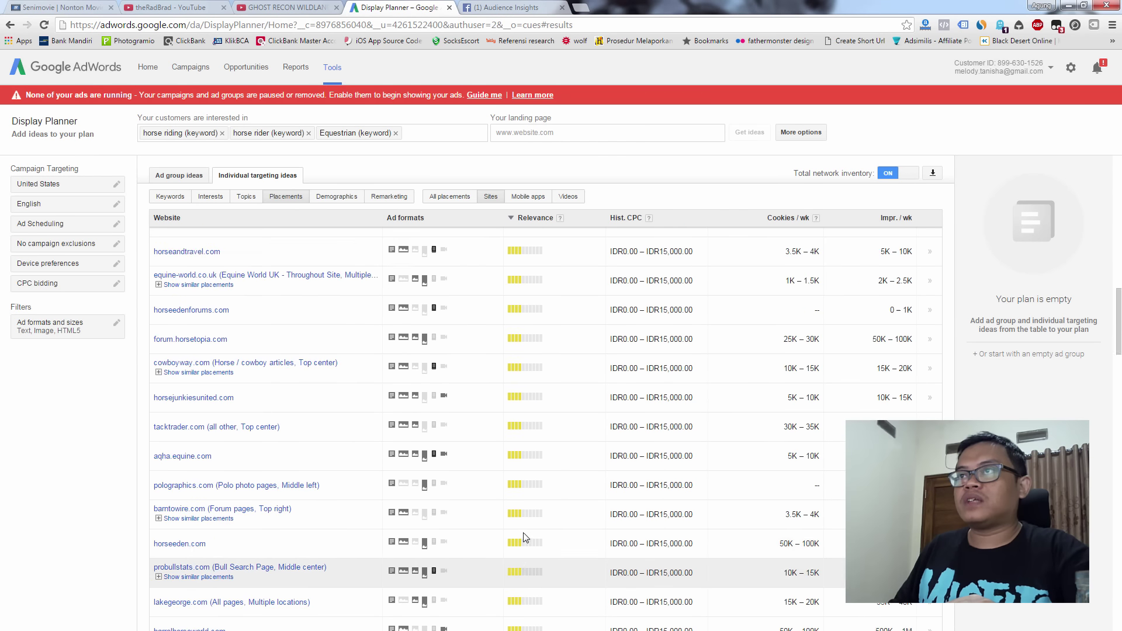
{"action": "scroll", "coordinate": [519, 536], "scroll_direction": "up", "scroll_amount": 5}
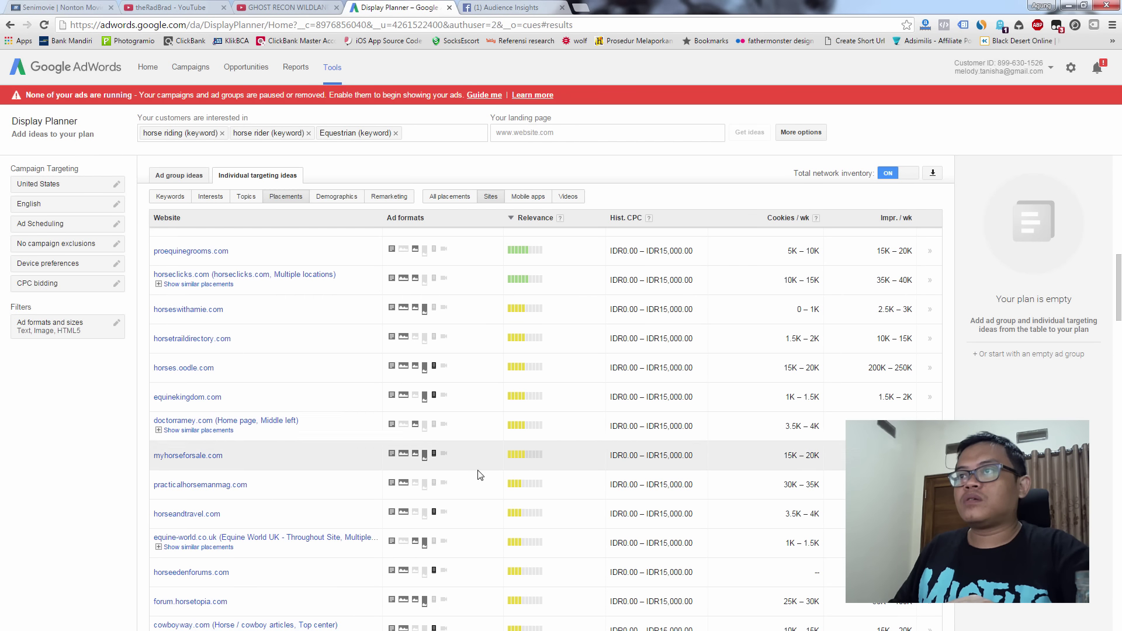
{"action": "scroll", "coordinate": [477, 471], "scroll_direction": "down", "scroll_amount": 8}
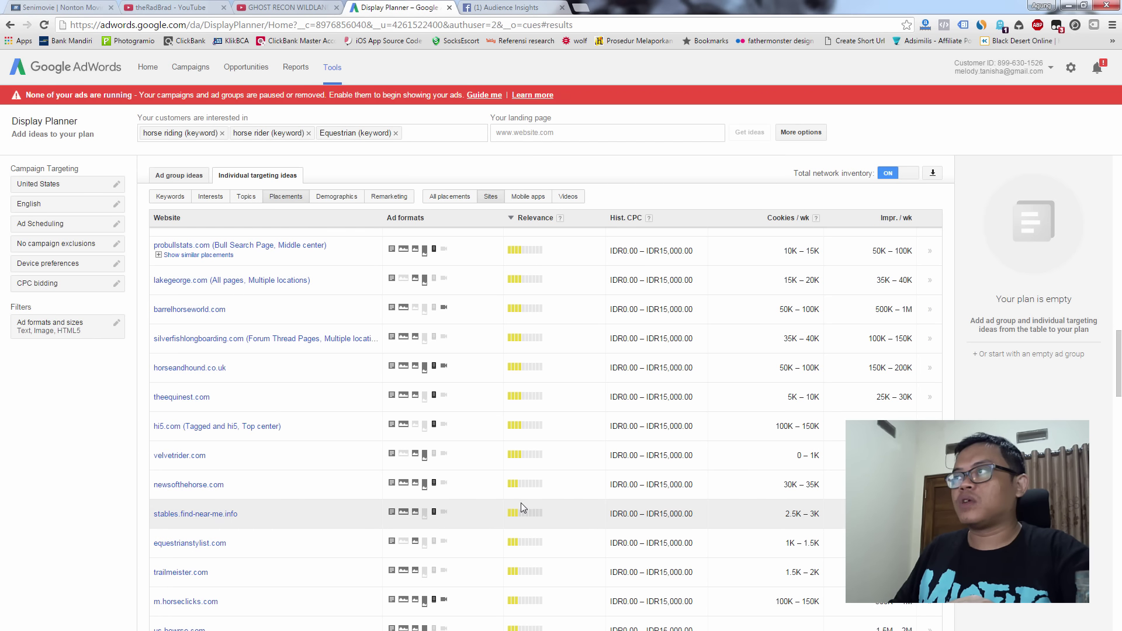
{"action": "scroll", "coordinate": [522, 506], "scroll_direction": "up", "scroll_amount": 10}
{"action": "scroll", "coordinate": [522, 506], "scroll_direction": "up", "scroll_amount": 6}
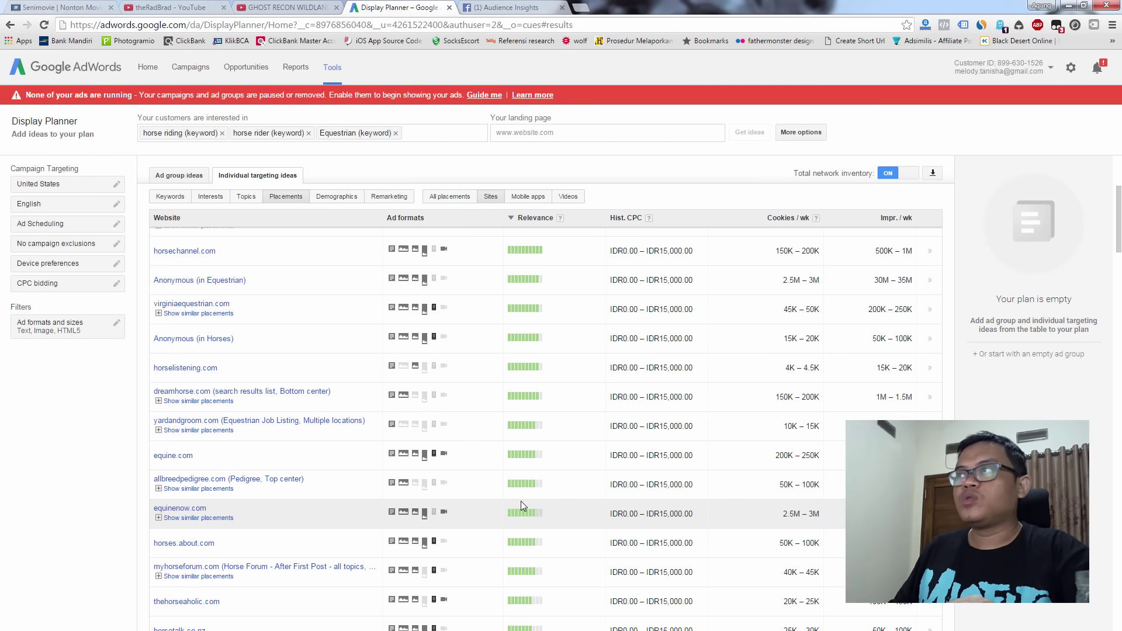
{"action": "scroll", "coordinate": [521, 502], "scroll_direction": "up", "scroll_amount": 6}
{"action": "scroll", "coordinate": [521, 506], "scroll_direction": "down", "scroll_amount": 5}
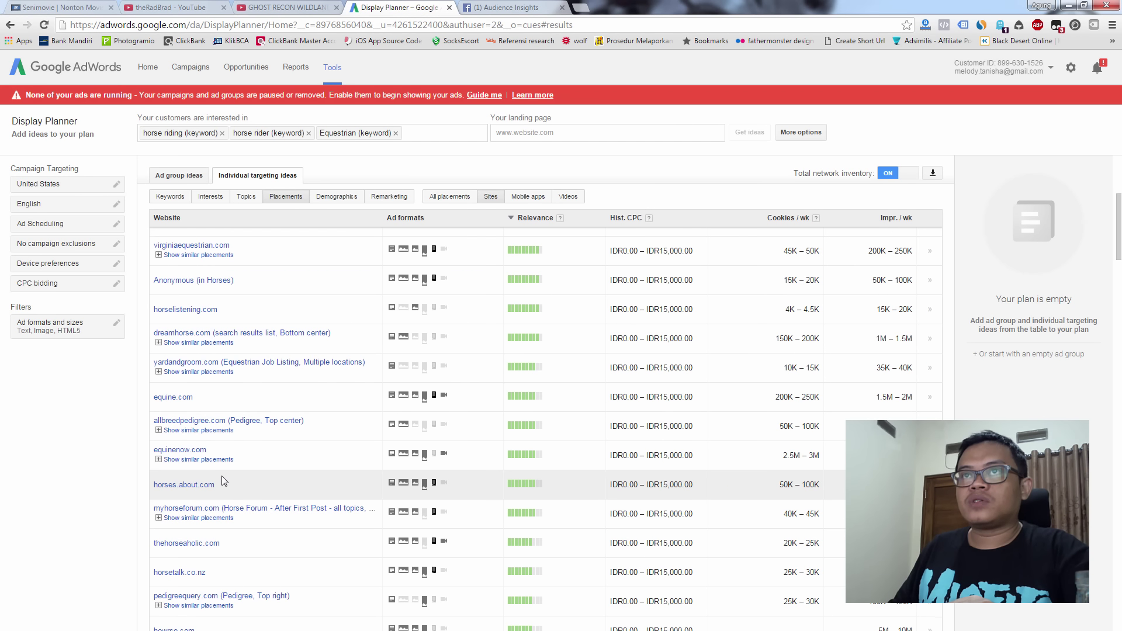
{"action": "scroll", "coordinate": [222, 475], "scroll_direction": "up", "scroll_amount": 2}
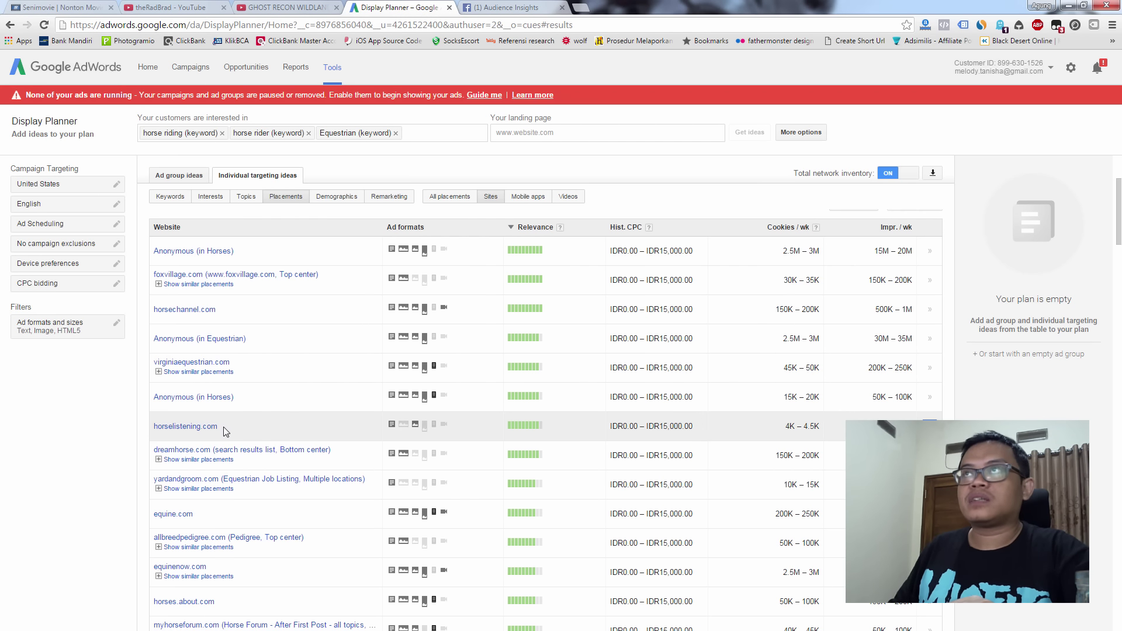
- Switch to Facebook Audience Insights and search the audience interests for "horse listening"
{"action": "key", "text": "ctrl+Tab"}
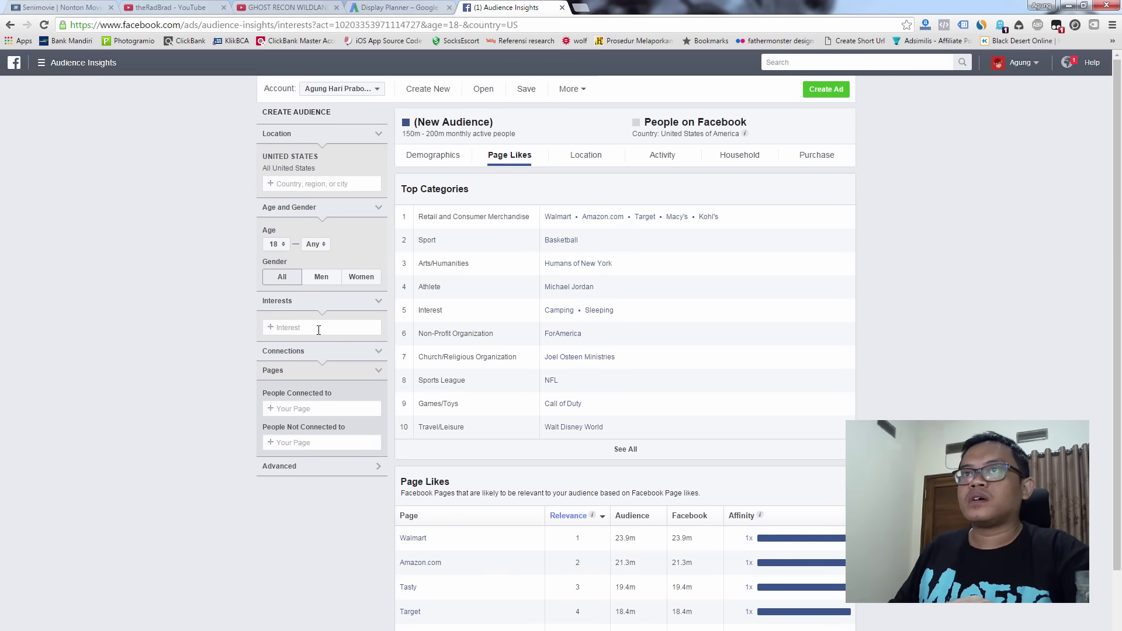
{"action": "left_click", "coordinate": [319, 327]}
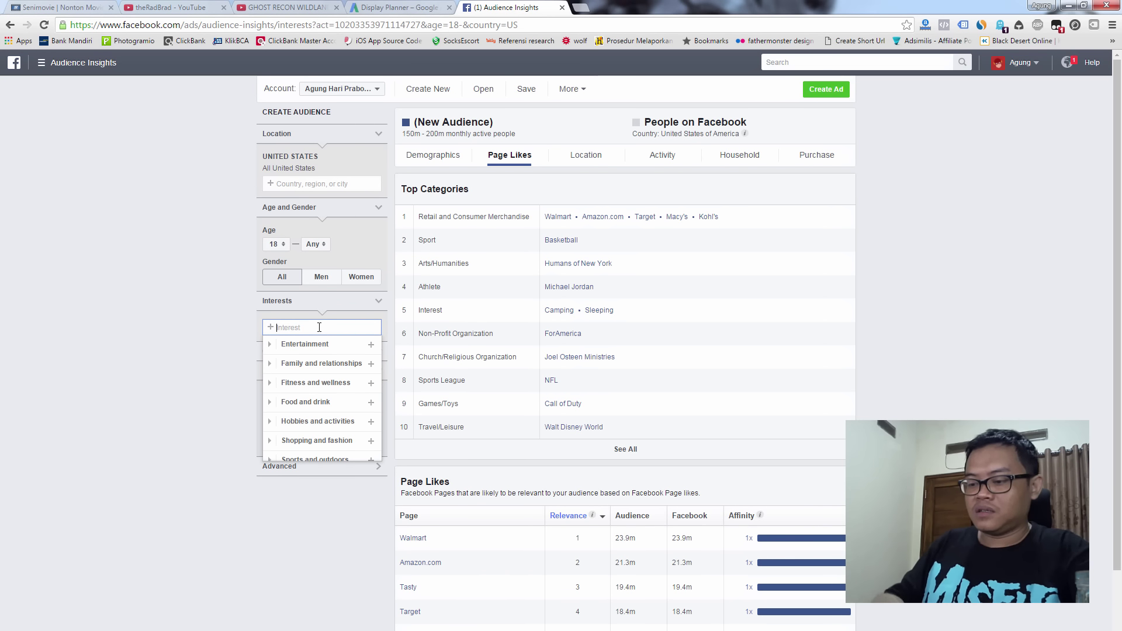
{"action": "type", "text": "ed"}
{"action": "key", "text": "Escape"}
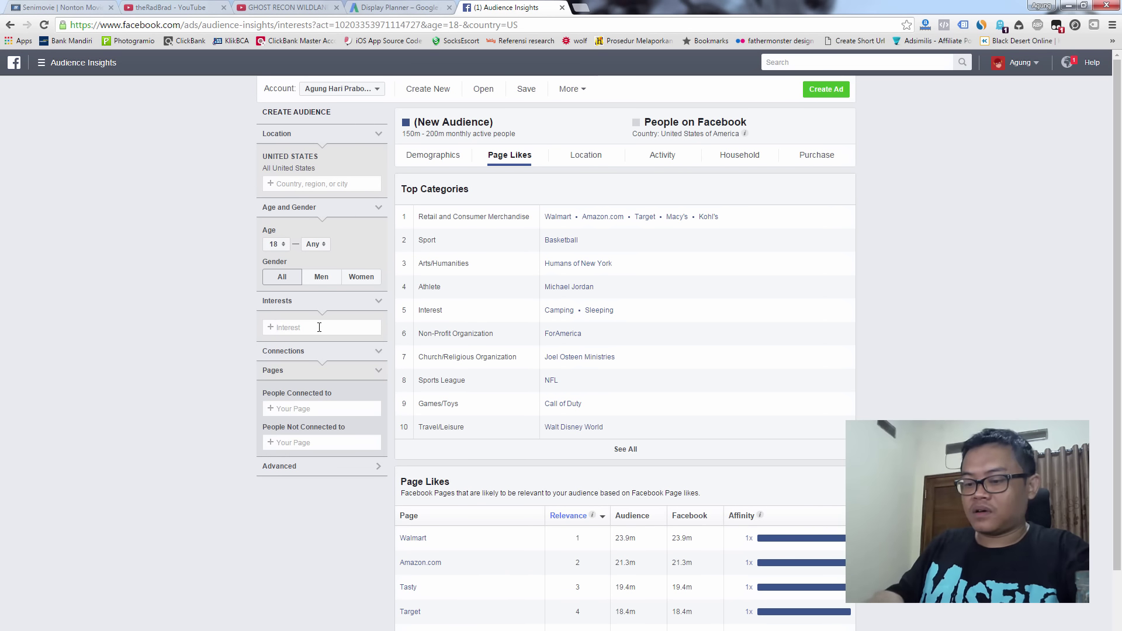
{"action": "left_click", "coordinate": [319, 327]}
{"action": "type", "text": "horse listen"}
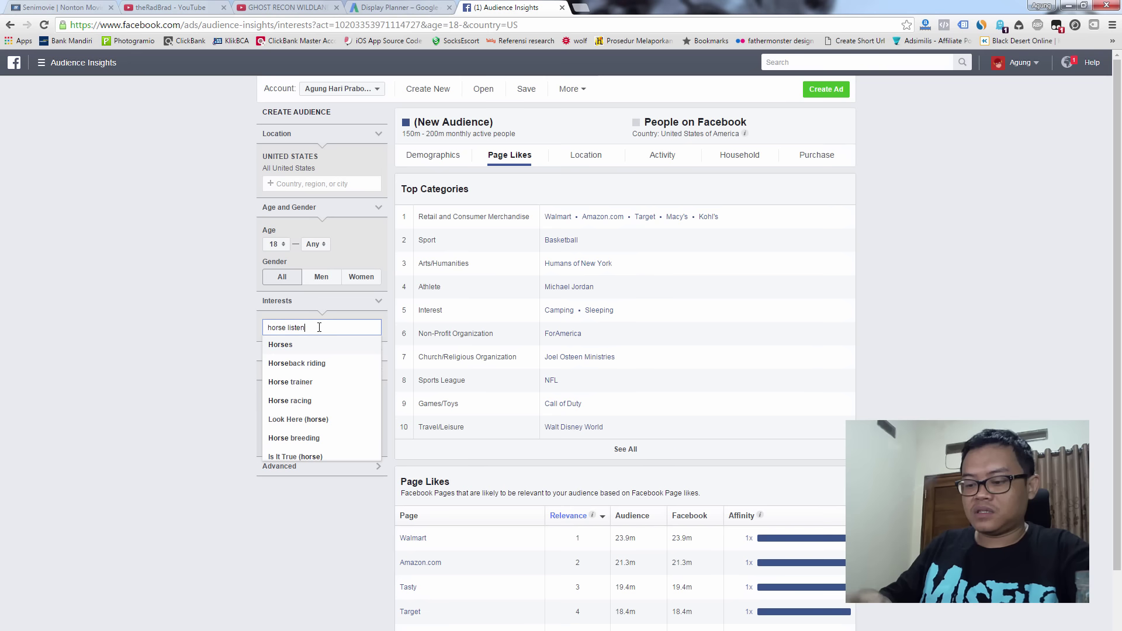
{"action": "type", "text": "ing"}
{"action": "key", "text": "Escape"}
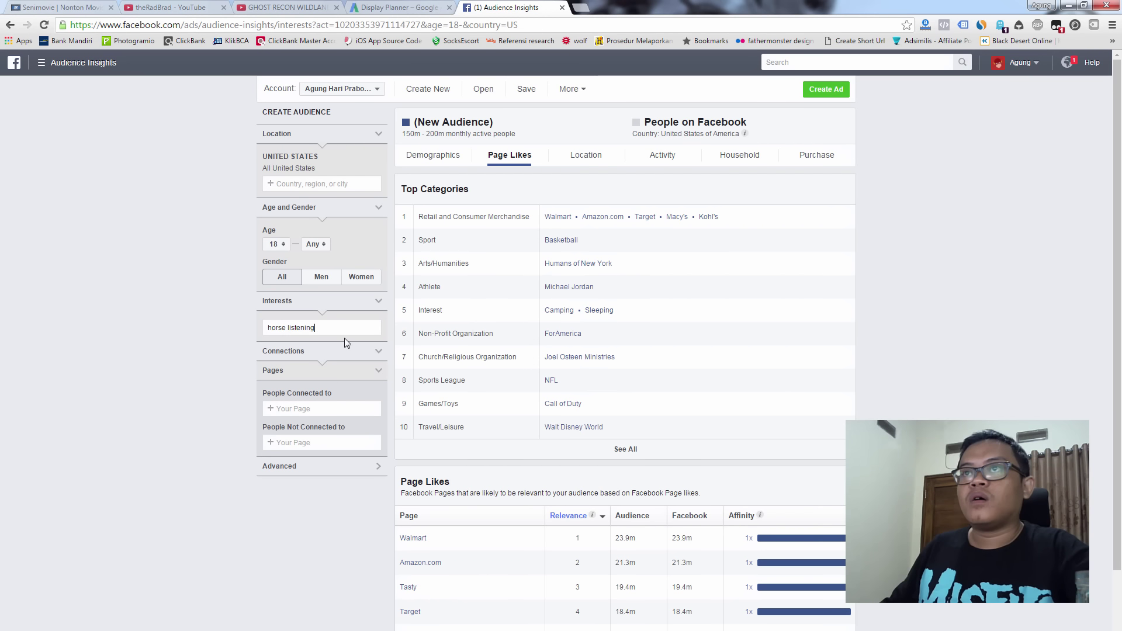
- Try the interest search as the single word "horselistening" and clear the interest field
{"action": "left_click", "coordinate": [318, 329]}
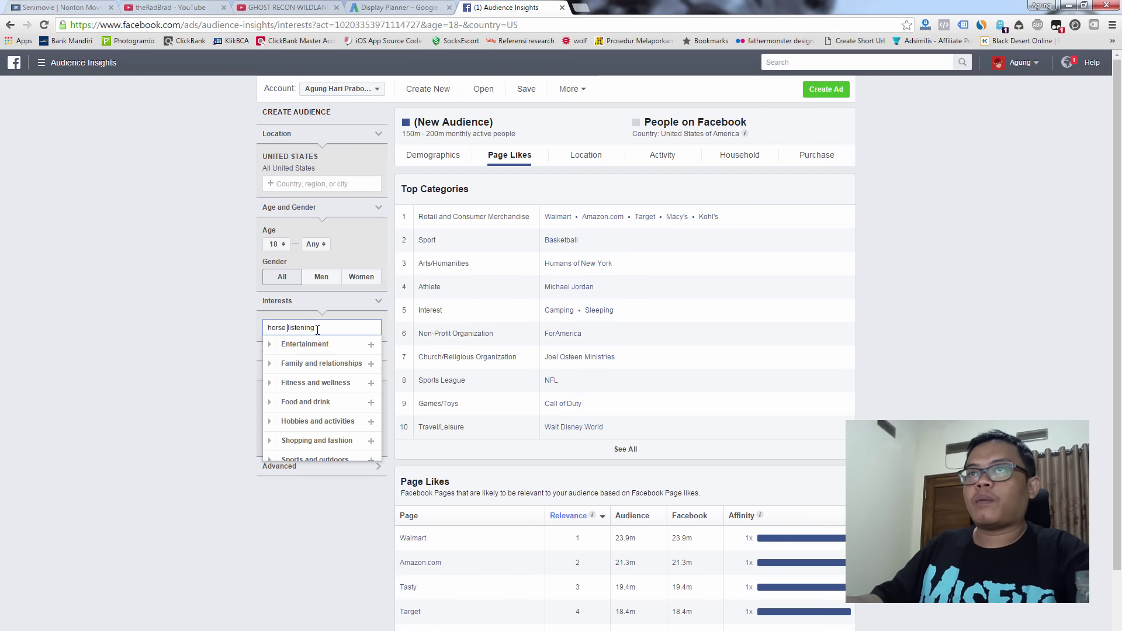
{"action": "key", "text": "BackSpace"}
{"action": "double_click", "coordinate": [325, 328]}
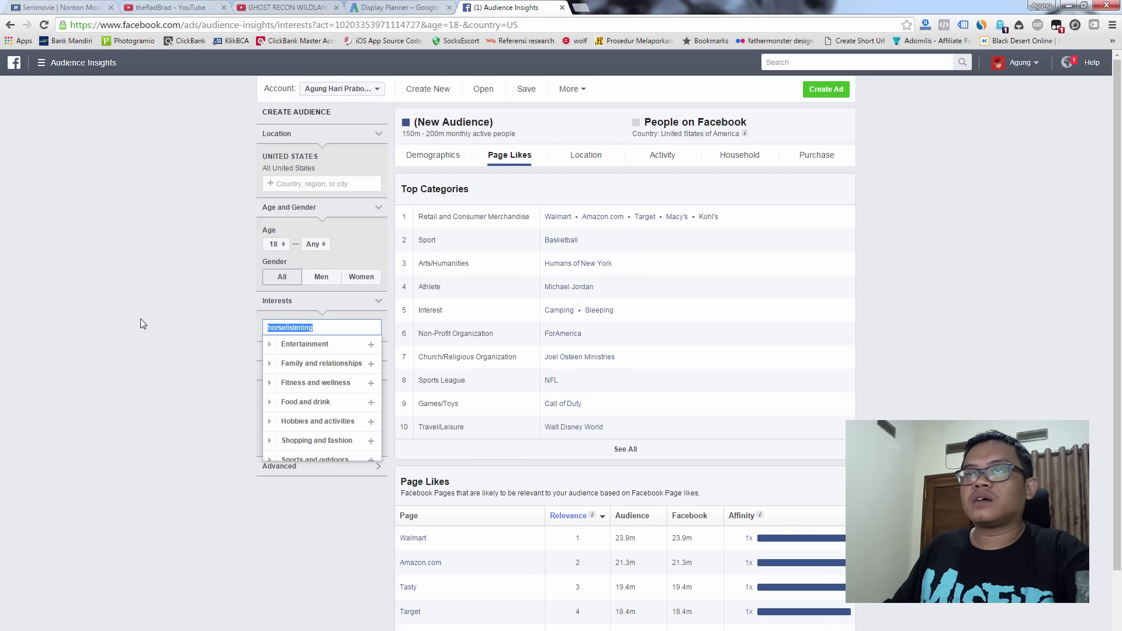
{"action": "key", "text": "ctrl+x"}
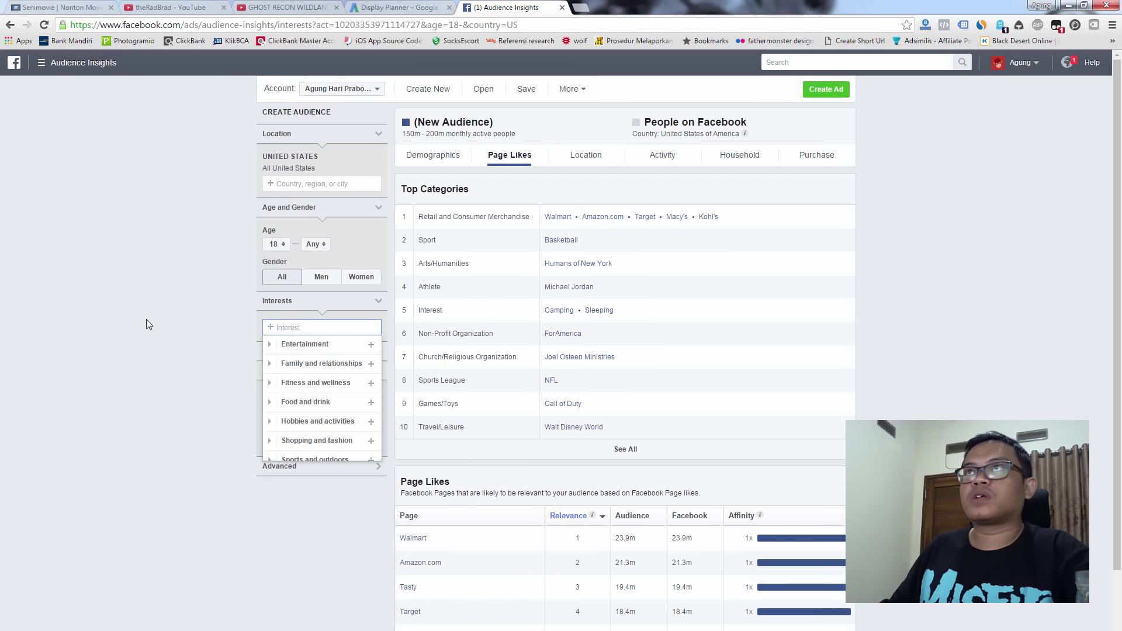
{"action": "left_click", "coordinate": [147, 319]}
- Copy the website name thehorseaholic.com from the Display Planner placements and search for it as an interest in Audience Insights
{"action": "left_click", "coordinate": [397, 9]}
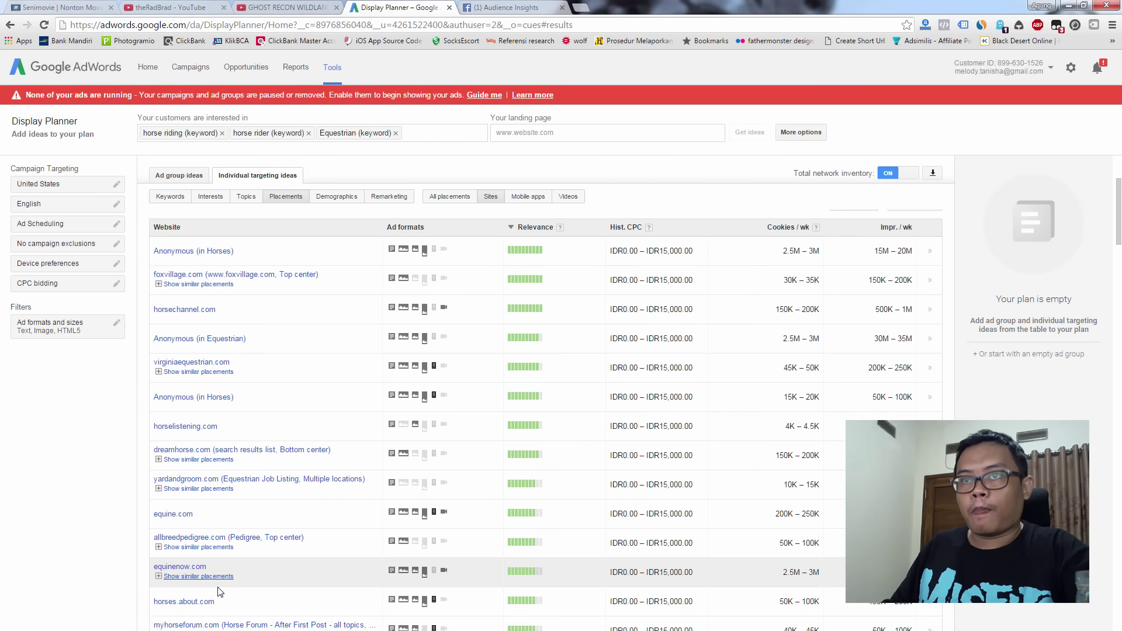
{"action": "scroll", "coordinate": [219, 601], "scroll_direction": "down", "scroll_amount": 2}
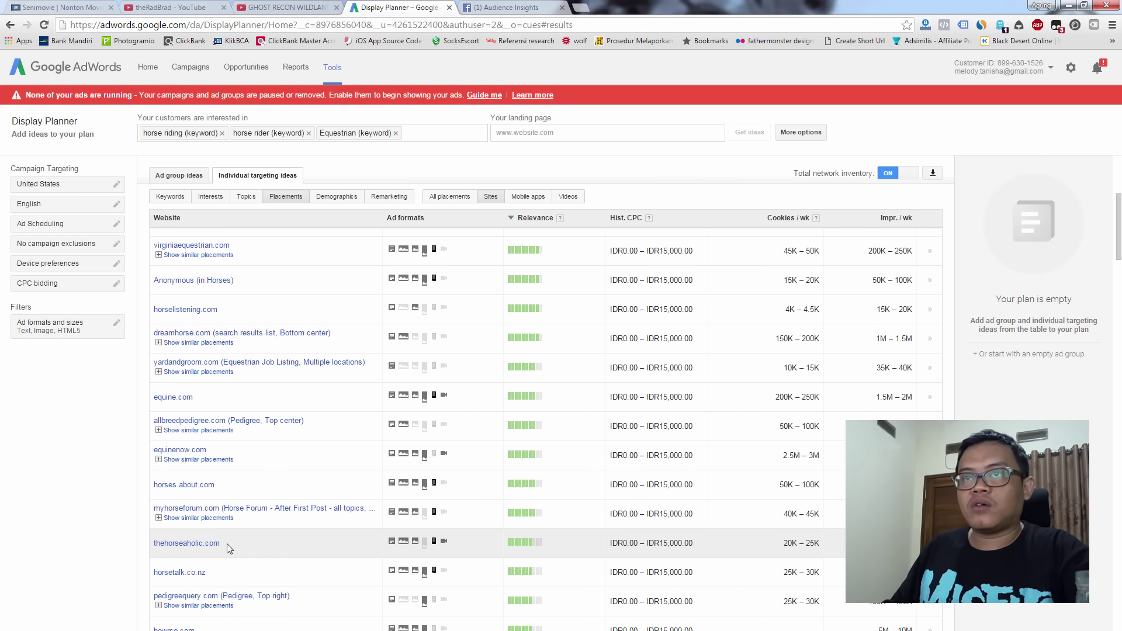
{"action": "left_click_drag", "start_coordinate": [227, 543], "coordinate": [152, 548]}
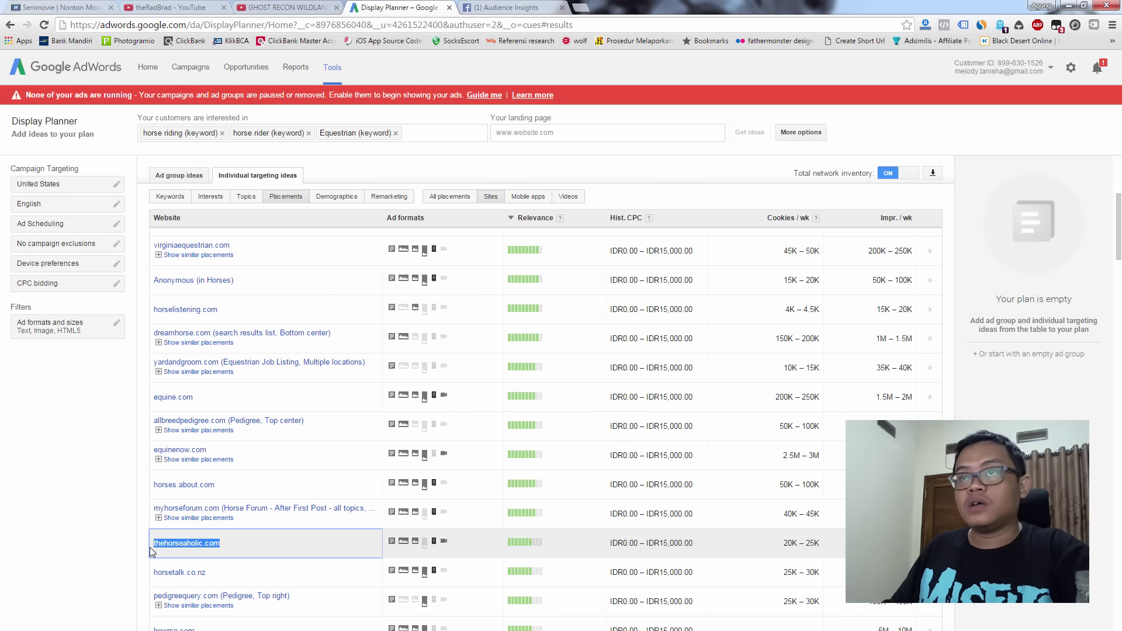
{"action": "left_click", "coordinate": [500, 9]}
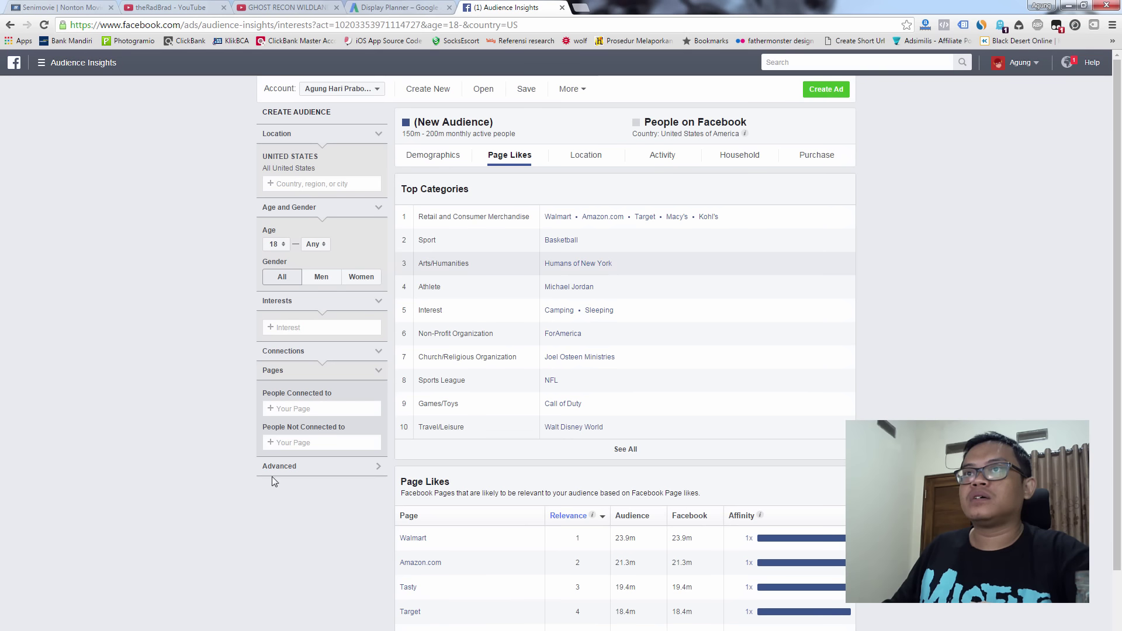
{"action": "left_click", "coordinate": [300, 328]}
{"action": "key", "text": "ctrl+v"}
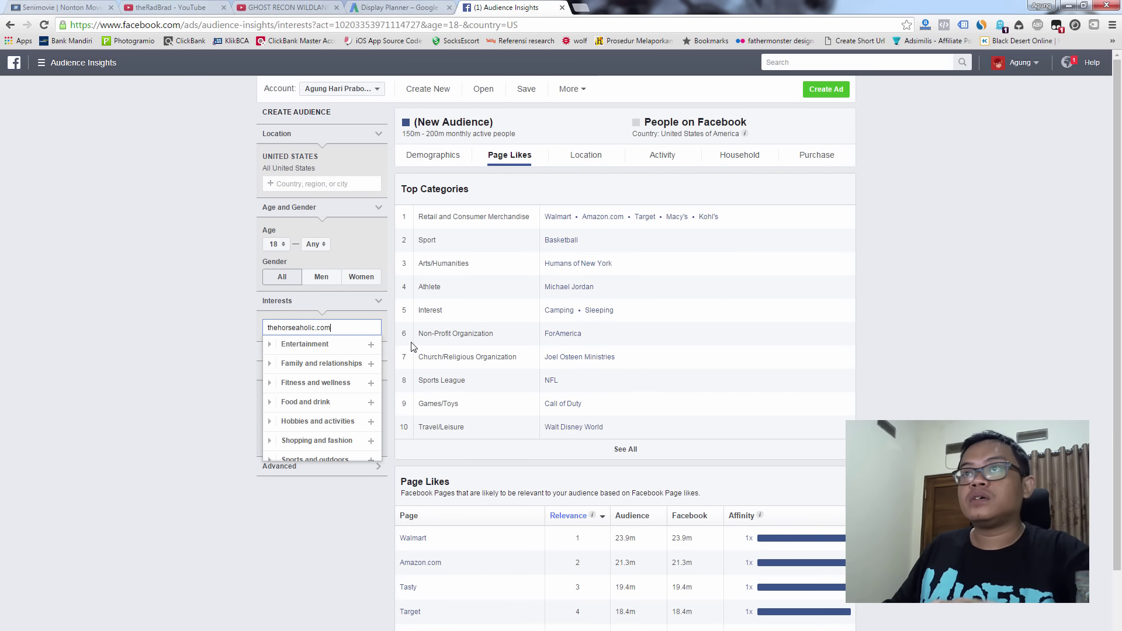
- Shorten the interest search to the site's name without ".com", with a space after "the"
{"action": "key", "text": "BackSpace"}
{"action": "key", "text": "BackSpace"}
{"action": "key", "text": "BackSpace"}
{"action": "key", "text": "BackSpace"}
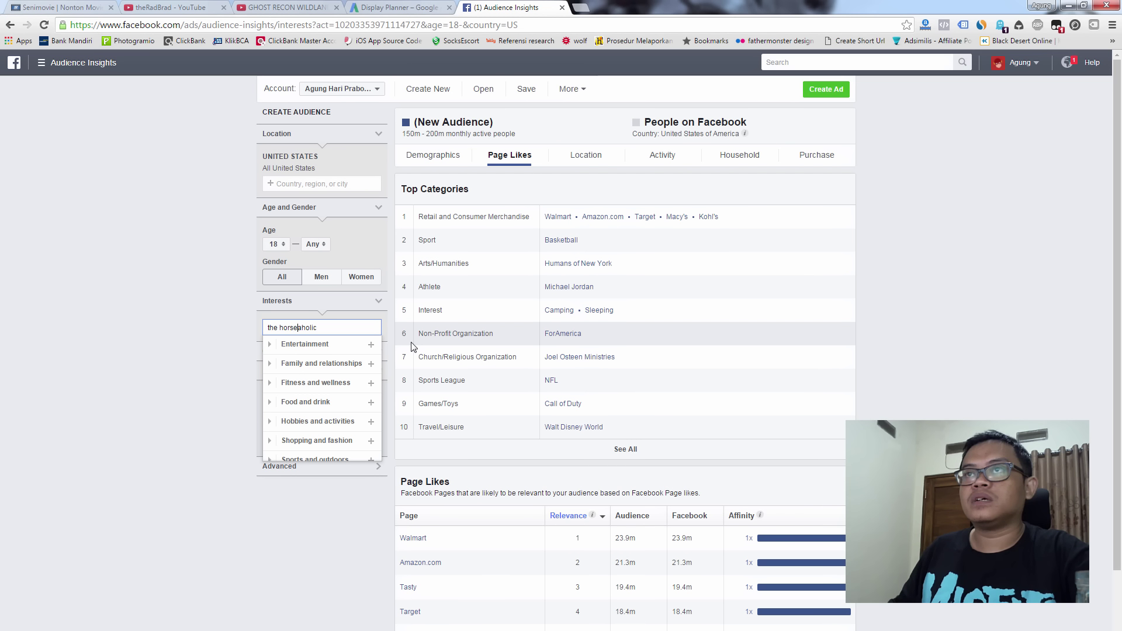
{"action": "key", "text": "Right"}
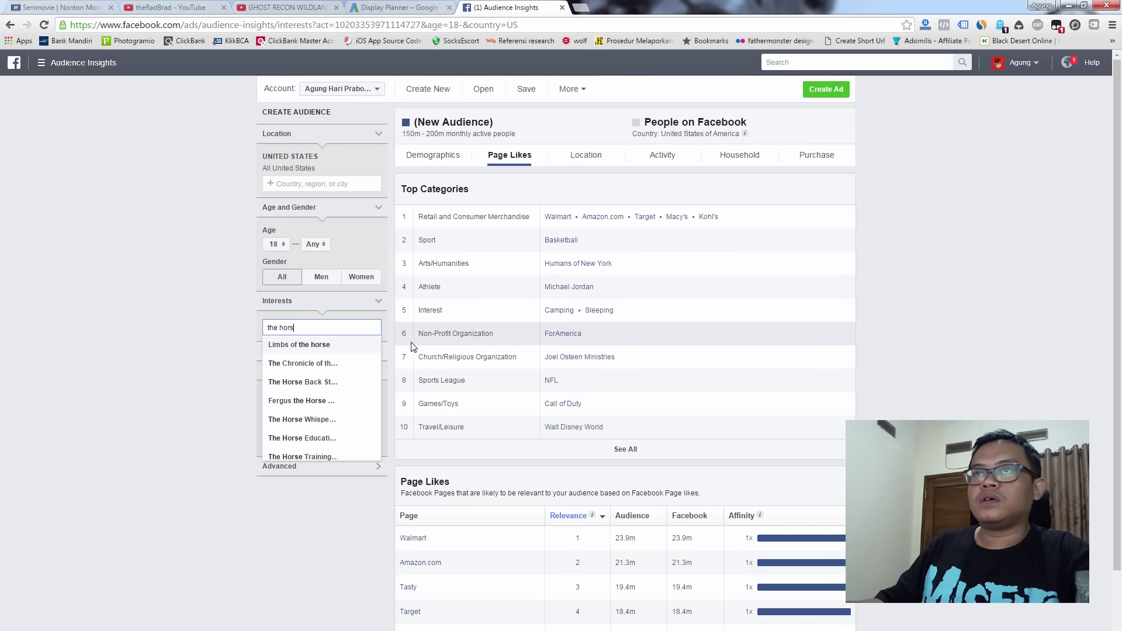
- Search the audience interests for "horse a holic" and clear the interest field
{"action": "key", "text": "BackSpace"}
{"action": "type", "text": "h"}
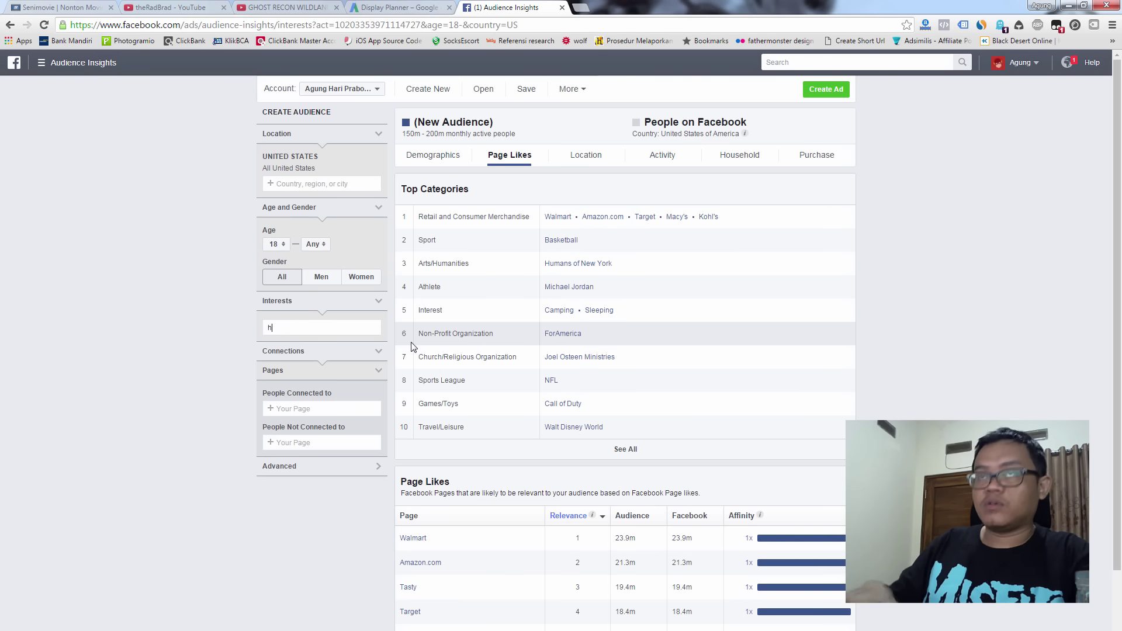
{"action": "type", "text": "orse "}
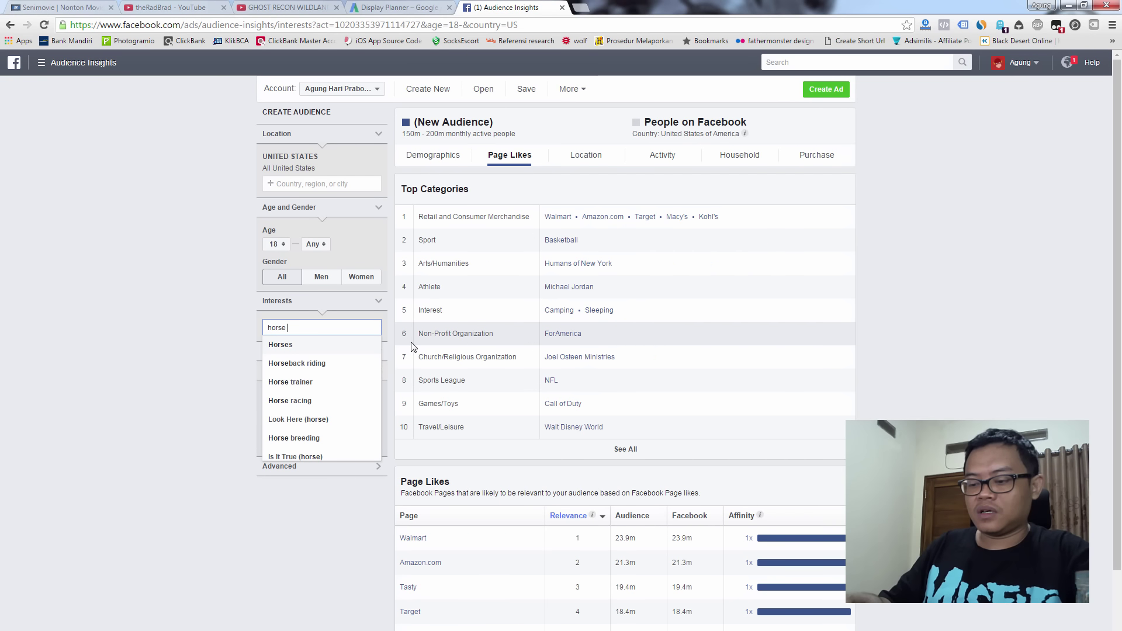
{"action": "type", "text": "a holic"}
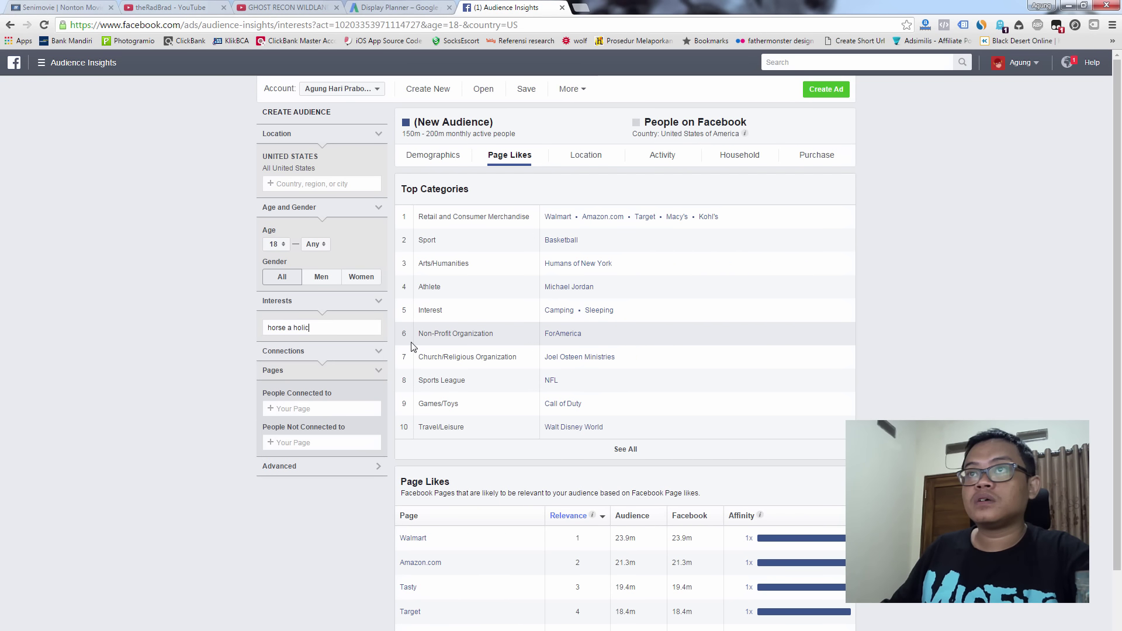
{"action": "key", "text": "ctrl+a"}
{"action": "key", "text": "BackSpace"}
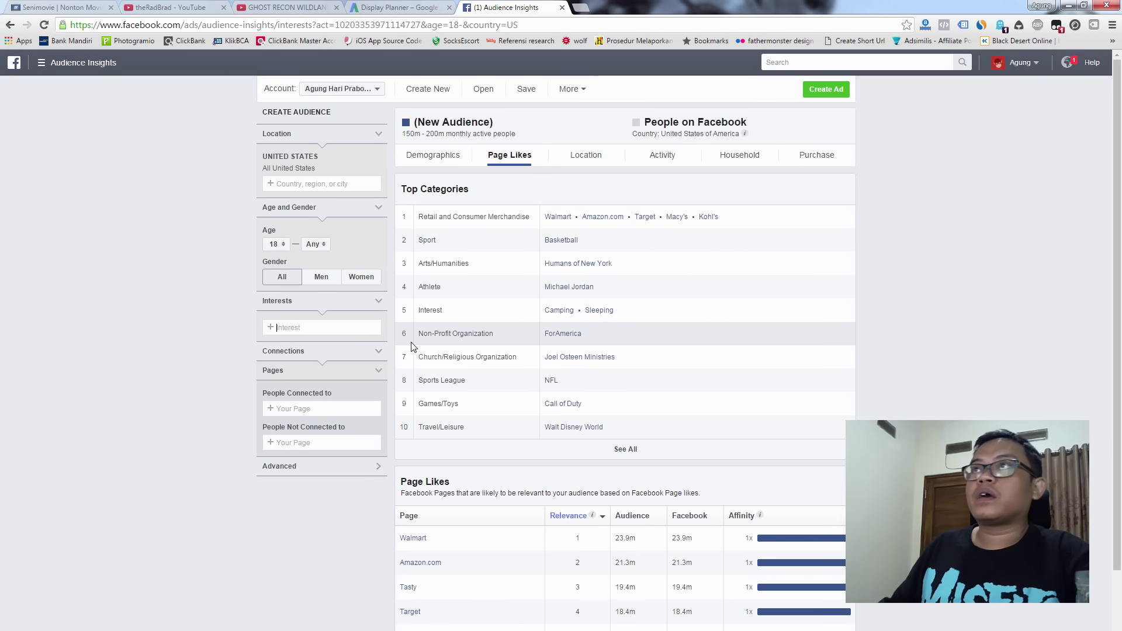
- Look through the Display Planner placements for horseforum.com and search for "horseforum" as an interest in Audience Insights
{"action": "left_click", "coordinate": [390, 9]}
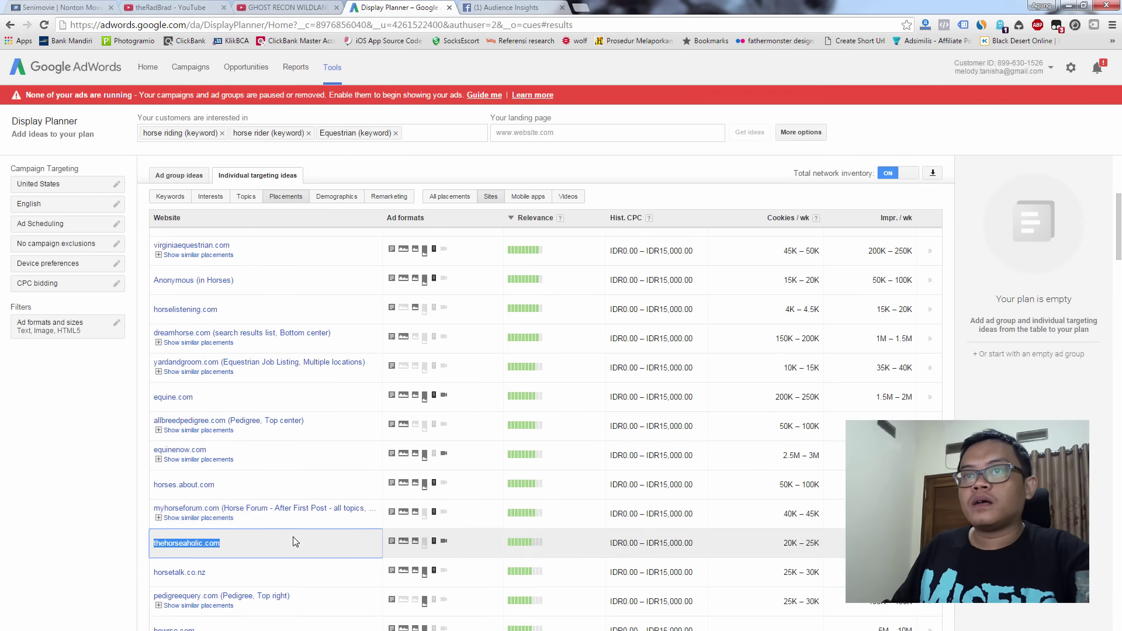
{"action": "scroll", "coordinate": [276, 529], "scroll_direction": "down", "scroll_amount": 2}
{"action": "left_click", "coordinate": [102, 530]}
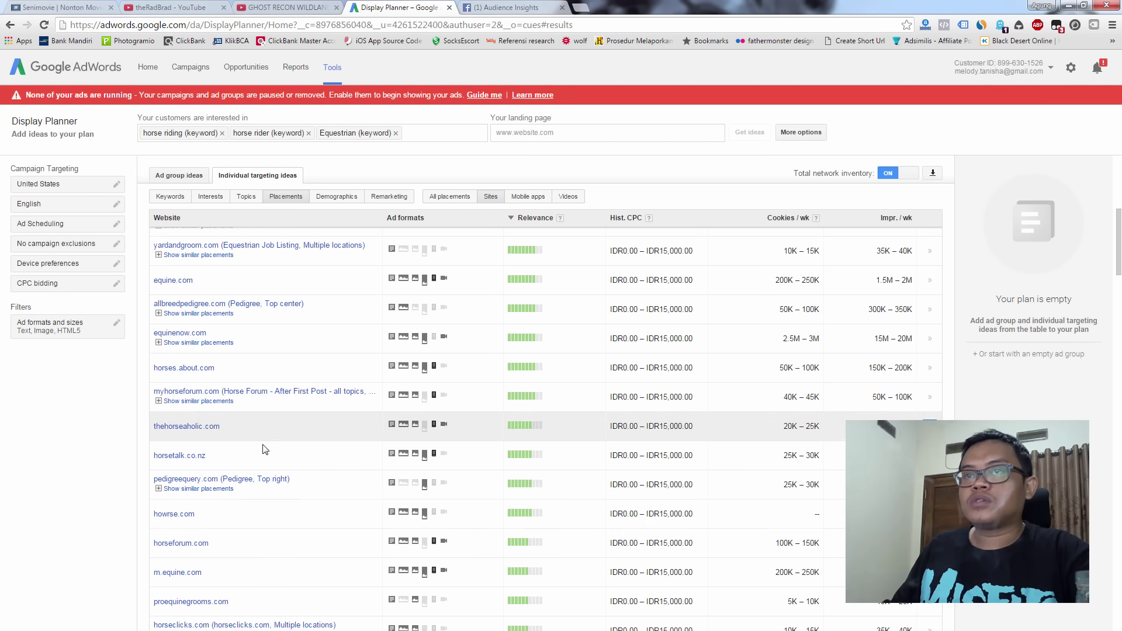
{"action": "left_click", "coordinate": [503, 8]}
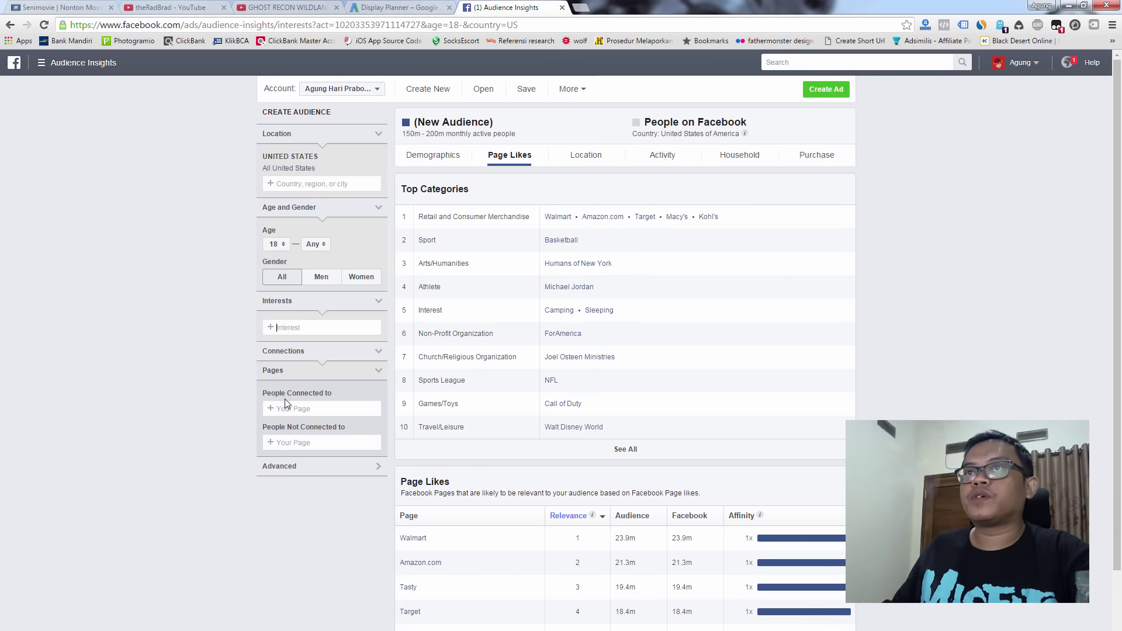
{"action": "left_click", "coordinate": [303, 328]}
{"action": "type", "text": "horseforum"}
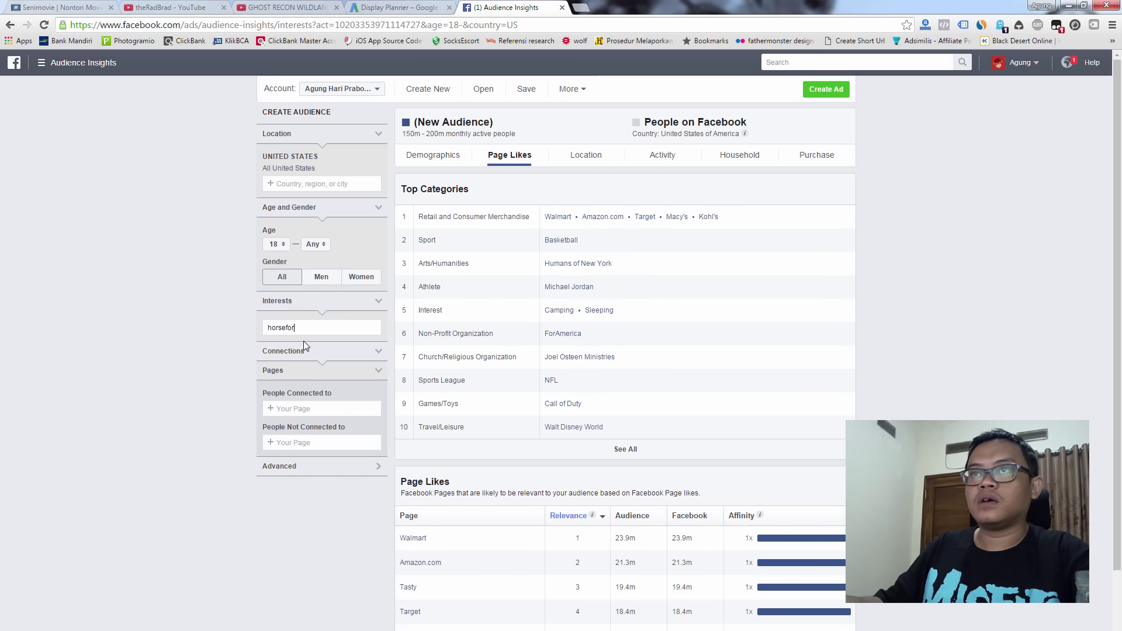
- Try The Western Horse Forum from a "horse forum" search as the audience interest and remove it
{"action": "key", "text": "BackSpace"}
{"action": "key", "text": "BackSpace"}
{"action": "key", "text": "BackSpace"}
{"action": "key", "text": "BackSpace"}
{"action": "key", "text": "BackSpace"}
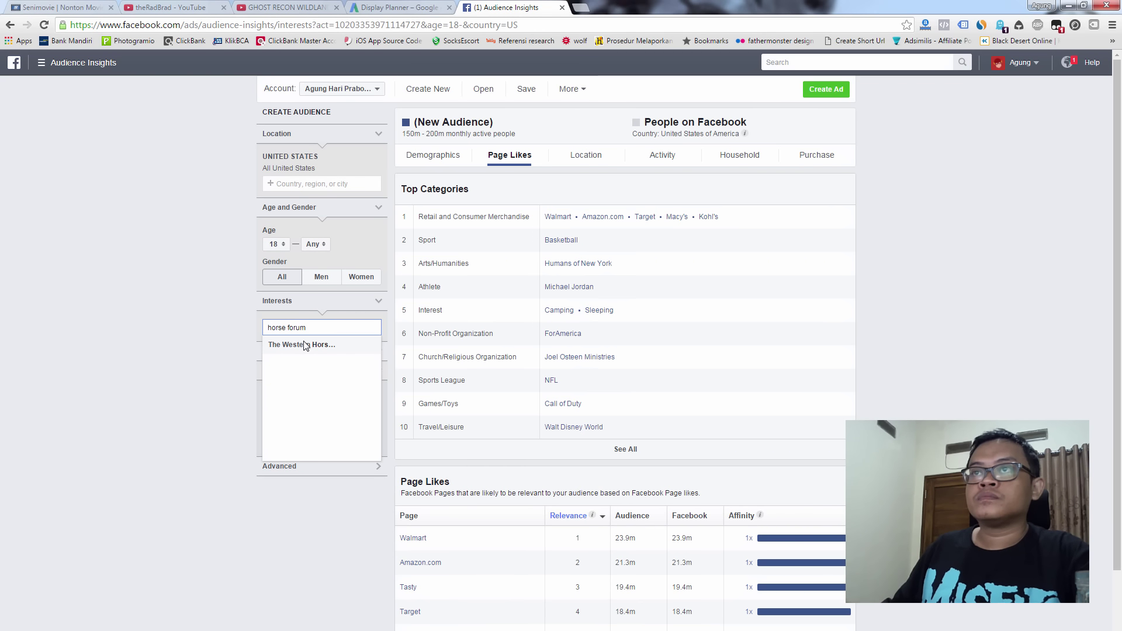
{"action": "left_click", "coordinate": [304, 345]}
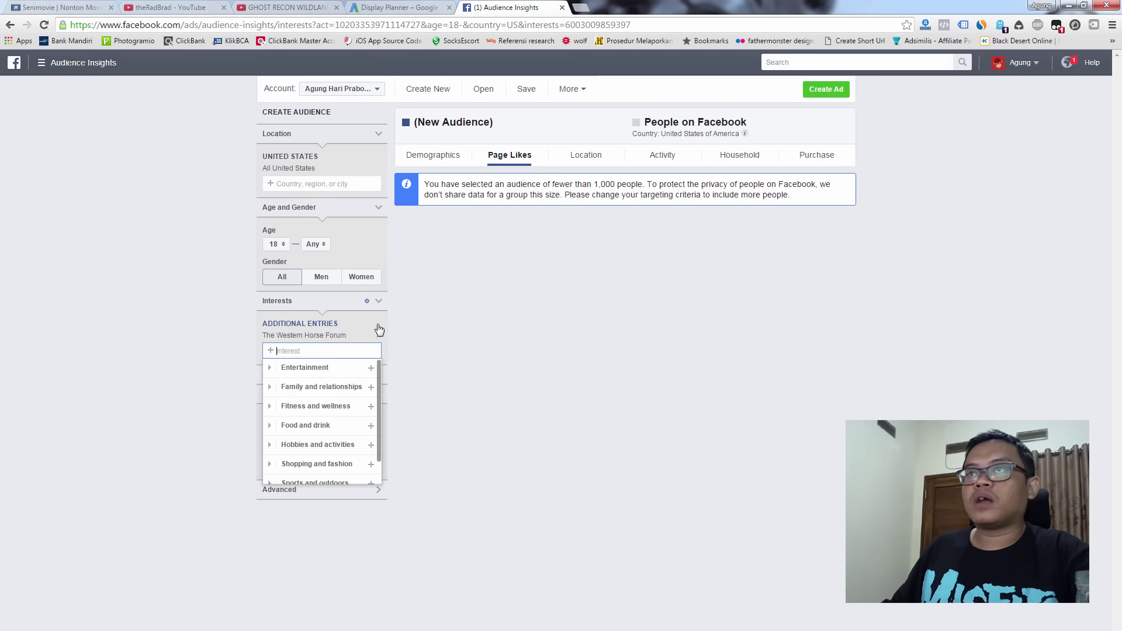
{"action": "left_click", "coordinate": [379, 324]}
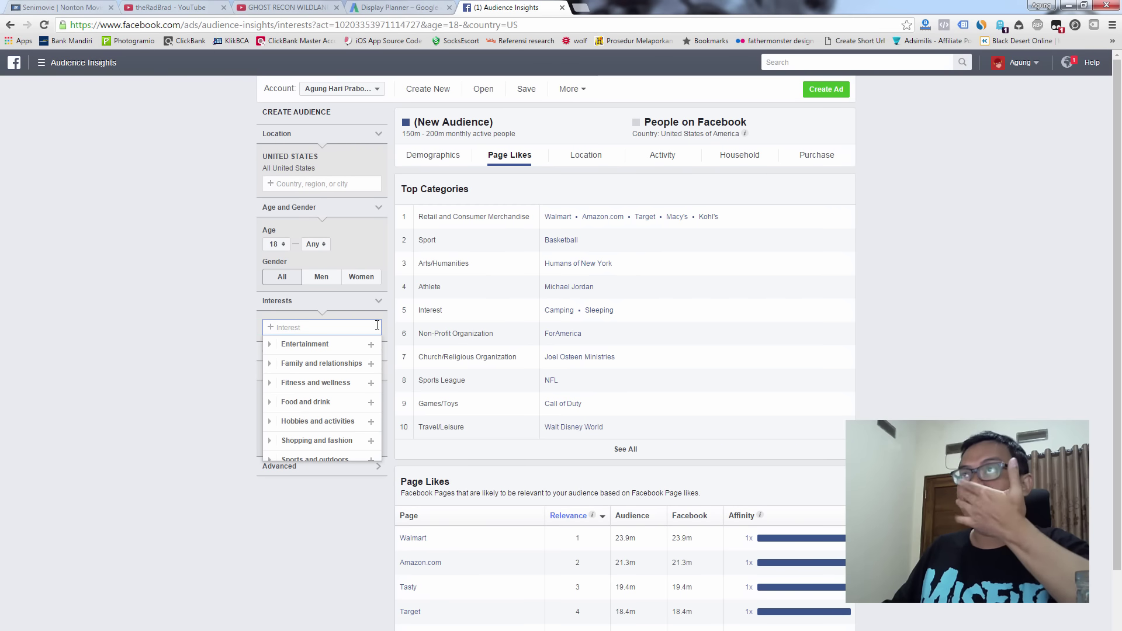
- Copy the website name horseswithamie.com from the Display Planner placements and search for it as an interest in Audience Insights
{"action": "left_click", "coordinate": [409, 9]}
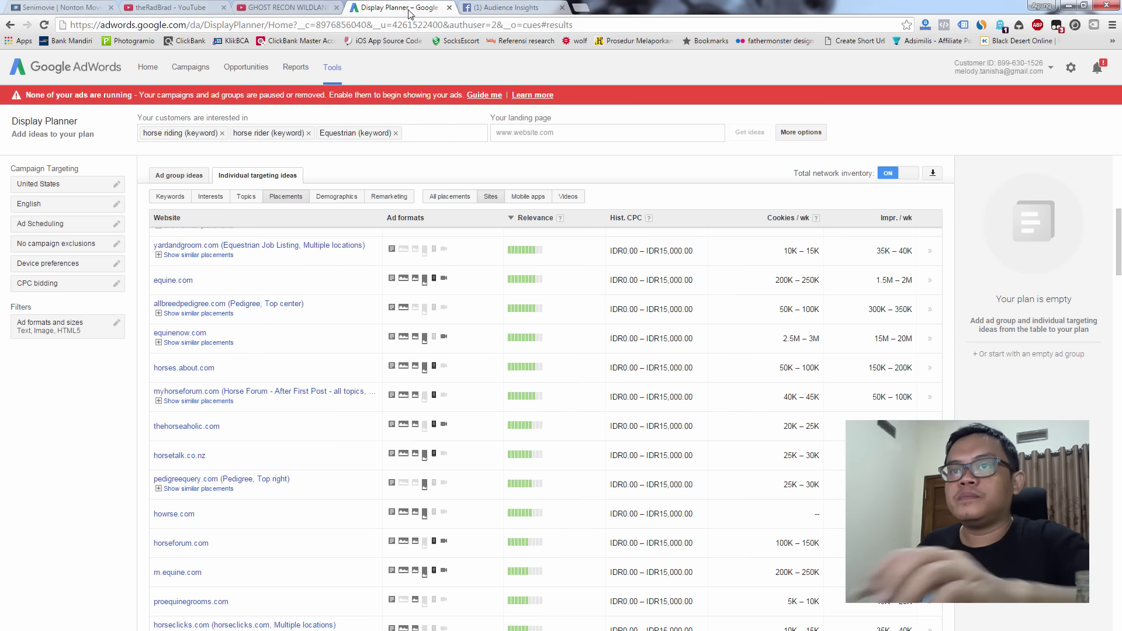
{"action": "scroll", "coordinate": [321, 450], "scroll_direction": "down", "scroll_amount": 3}
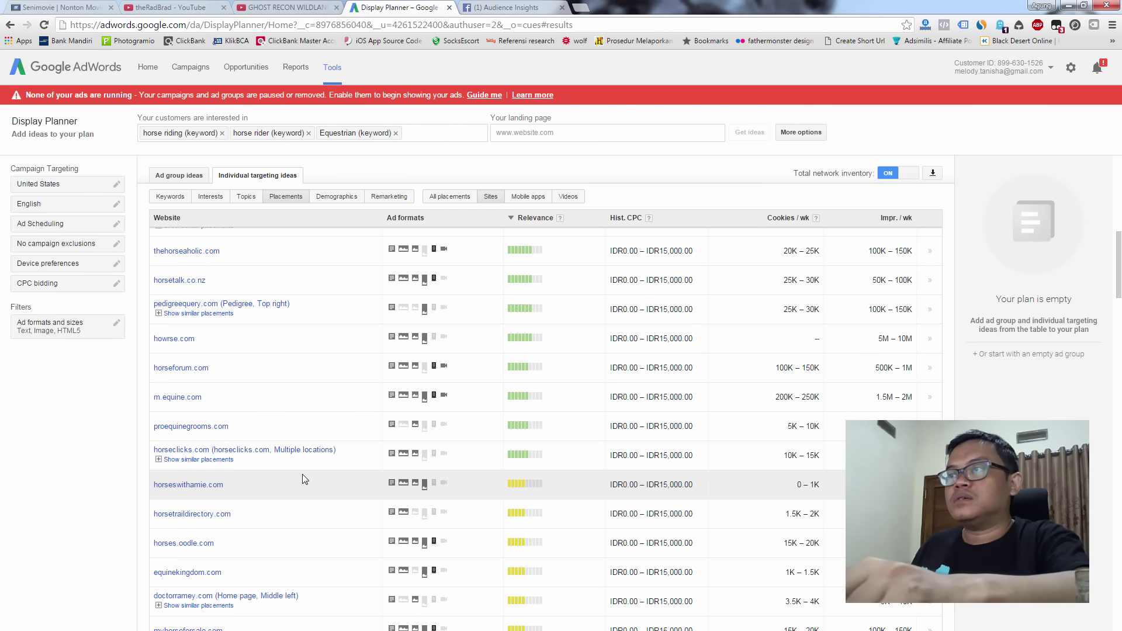
{"action": "left_click_drag", "start_coordinate": [236, 485], "coordinate": [153, 485]}
{"action": "key", "text": "ctrl+c"}
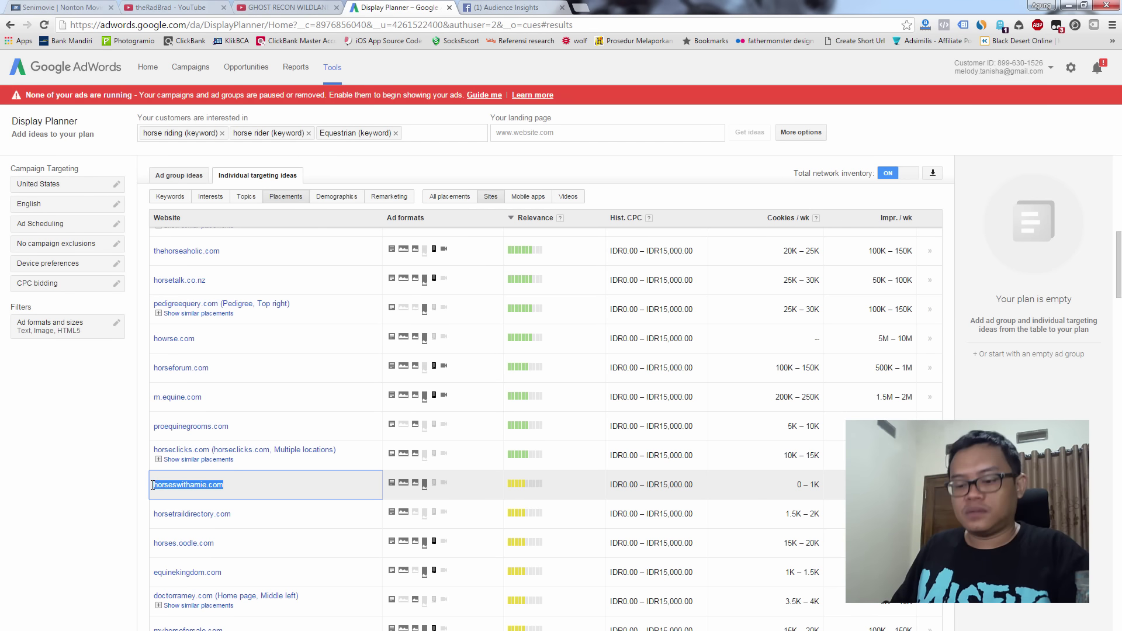
{"action": "left_click", "coordinate": [516, 8]}
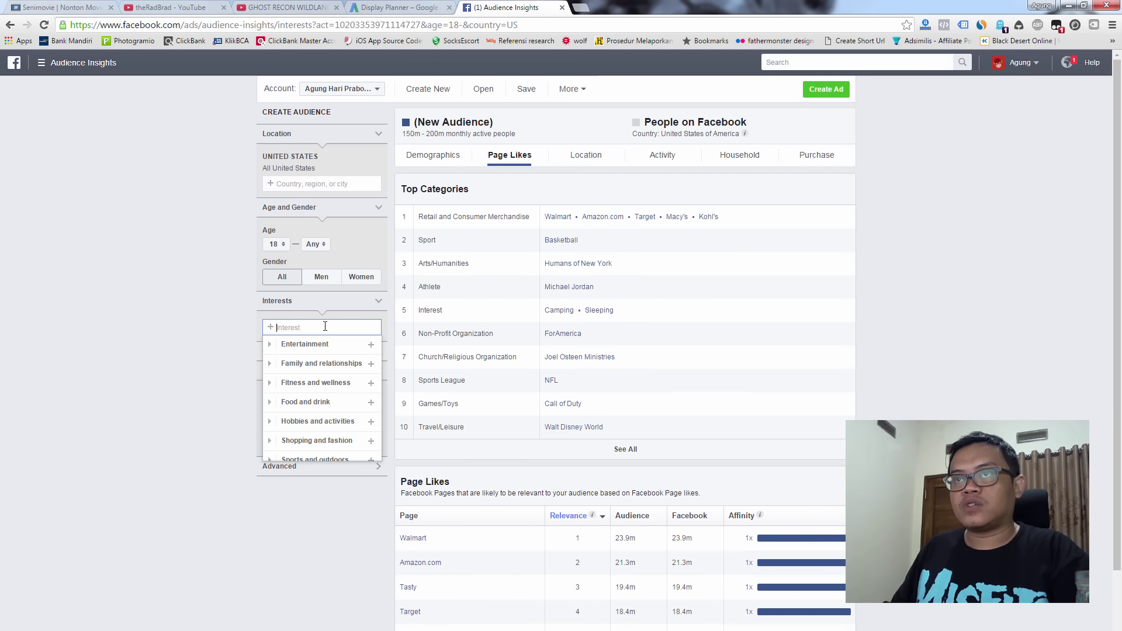
{"action": "key", "text": "ctrl+v"}
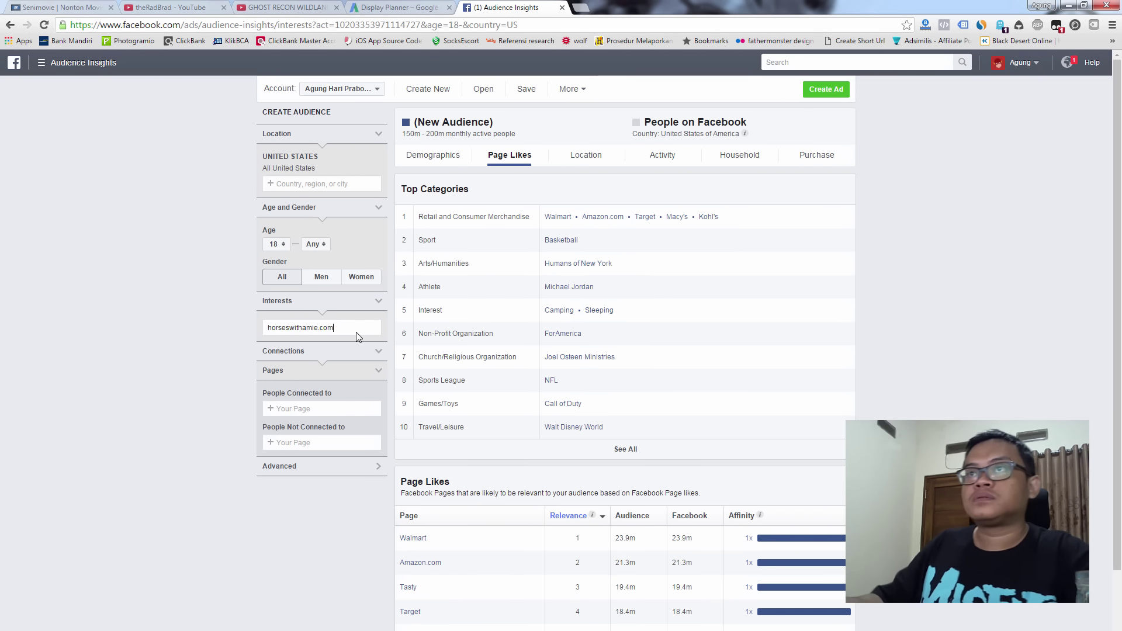
- Search the audience interests for the separate words "horses with amie" and clear the interest field
{"action": "key", "text": "BackSpace"}
{"action": "key", "text": "BackSpace"}
{"action": "key", "text": "Left"}
{"action": "key", "text": "Left"}
{"action": "key", "text": "Left"}
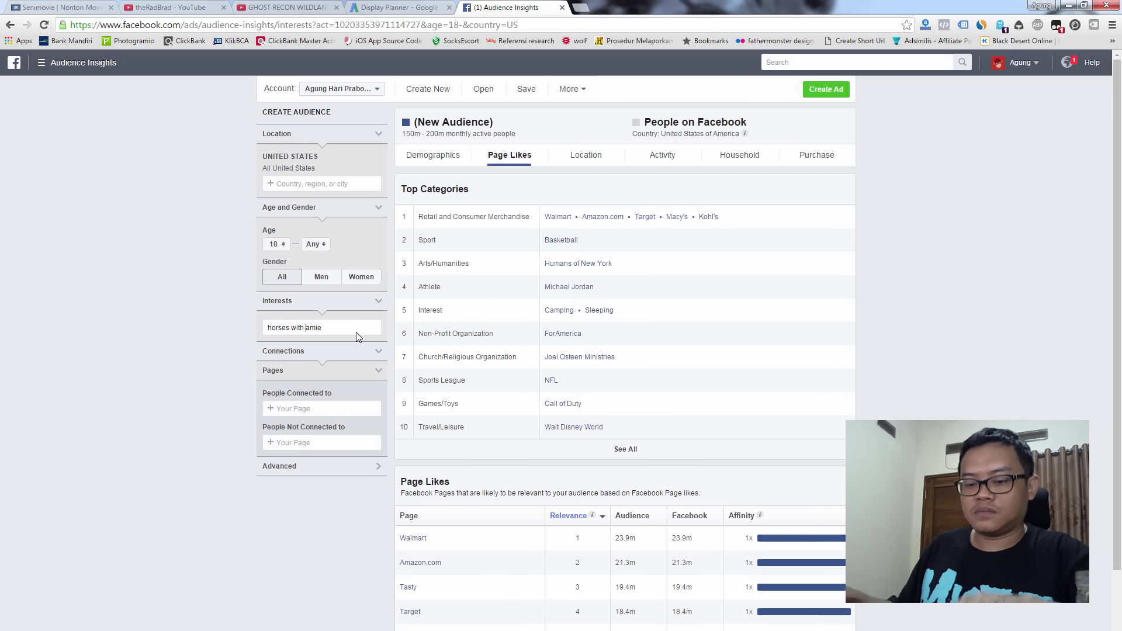
{"action": "key", "text": "ctrl+a"}
{"action": "key", "text": "BackSpace"}
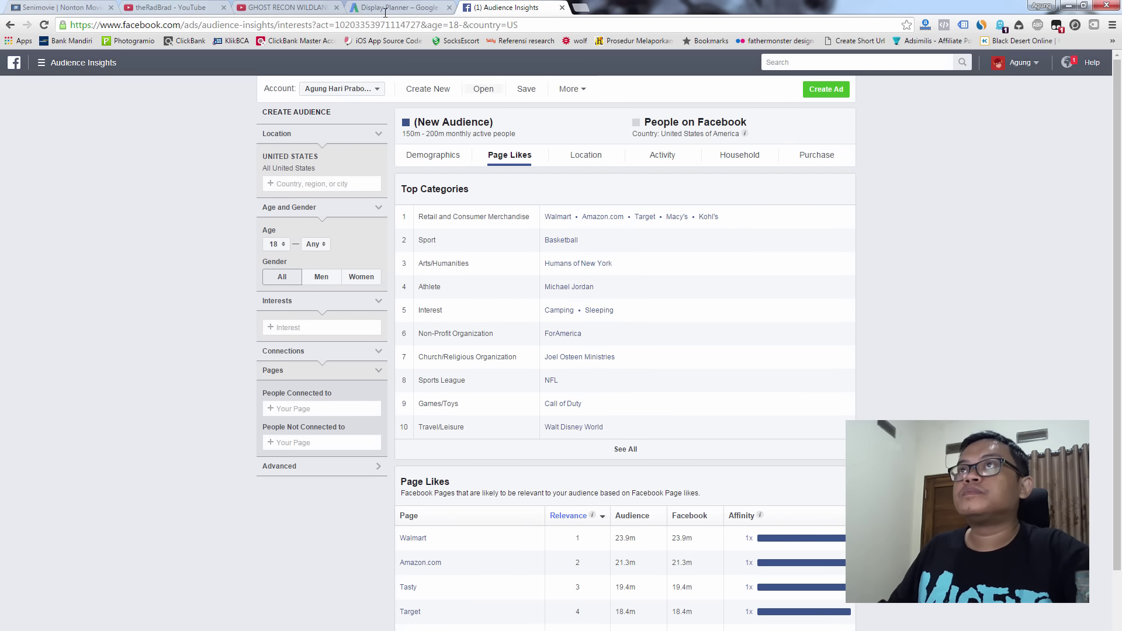
- Copy the website name equinekingdom.com from the Display Planner placements and search for it as an interest in Audience Insights
{"action": "left_click", "coordinate": [383, 8]}
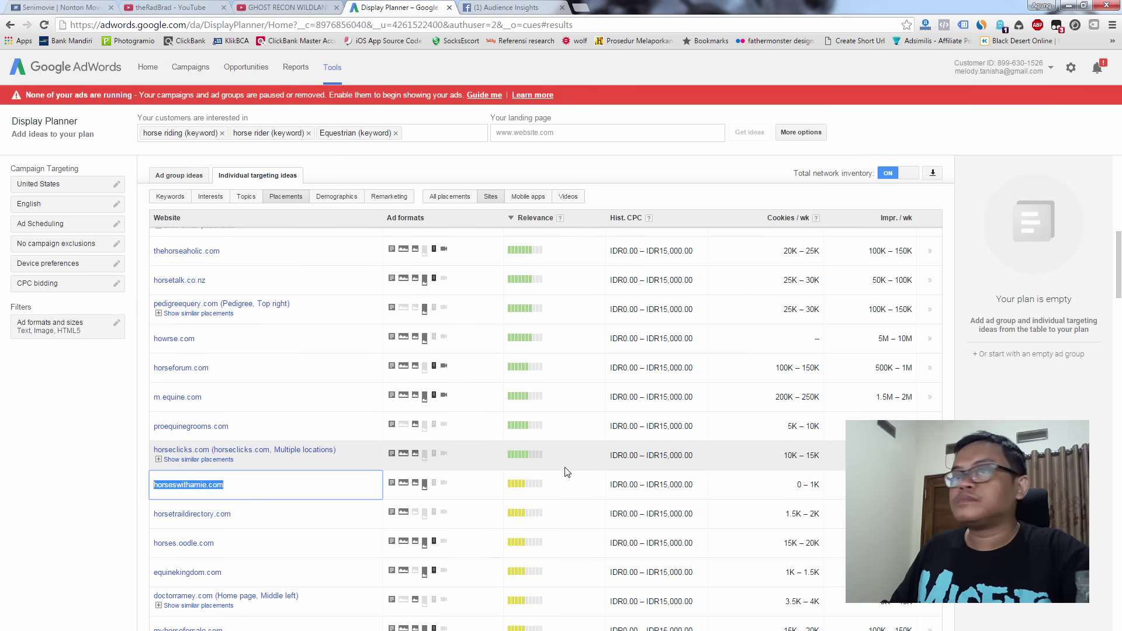
{"action": "scroll", "coordinate": [566, 472], "scroll_direction": "down", "scroll_amount": 2}
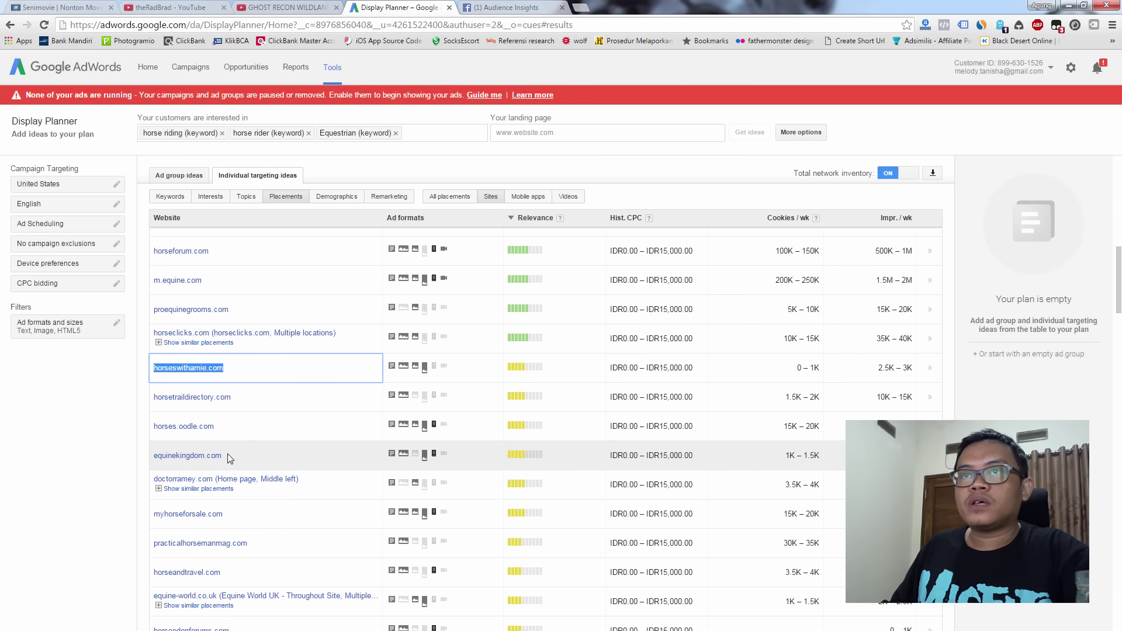
{"action": "left_click_drag", "start_coordinate": [227, 455], "coordinate": [151, 455]}
{"action": "key", "text": "ctrl+c"}
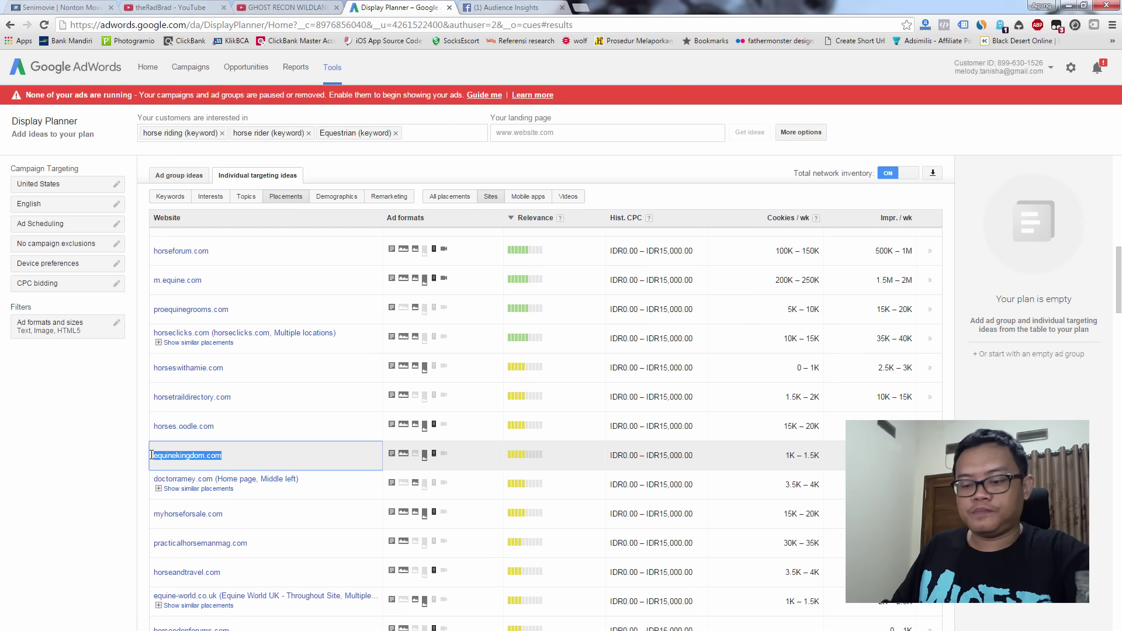
{"action": "left_click", "coordinate": [509, 8]}
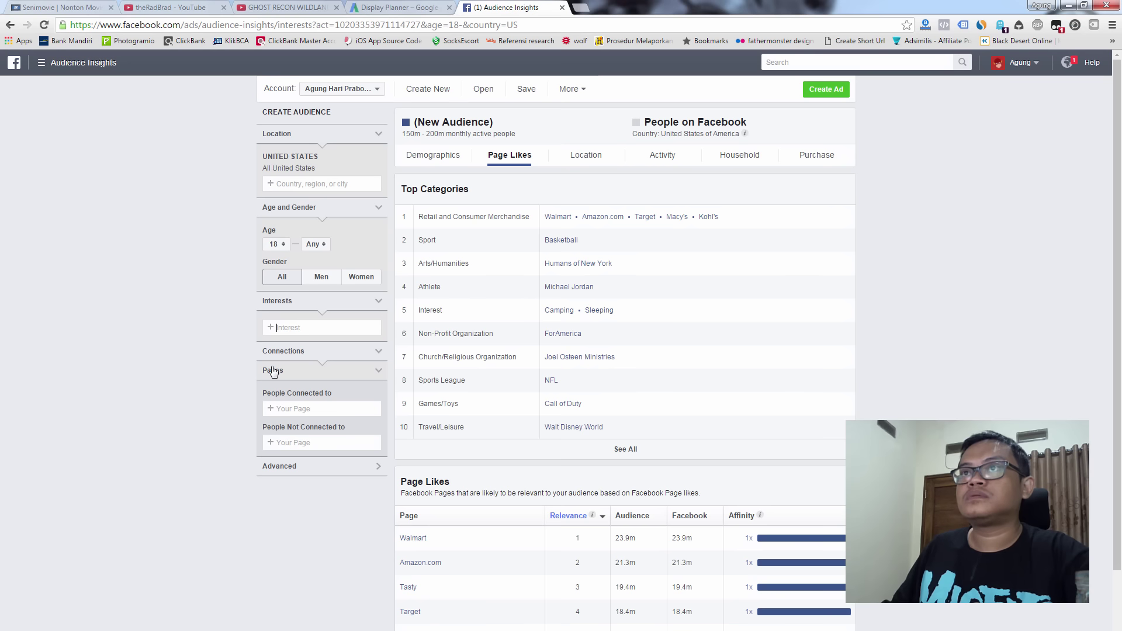
{"action": "key", "text": "ctrl+v"}
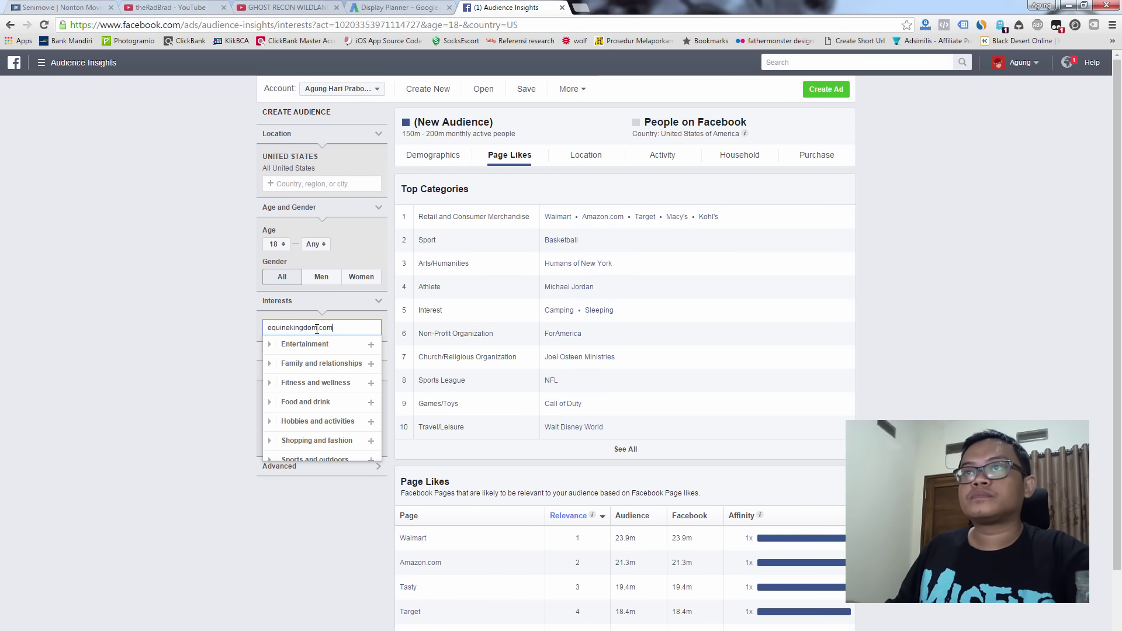
- Search the audience interests for "equine kingdom" without the ".com" ending and clear the interest field
{"action": "key", "text": "BackSpace"}
{"action": "key", "text": "BackSpace"}
{"action": "key", "text": "BackSpace"}
{"action": "key", "text": "BackSpace"}
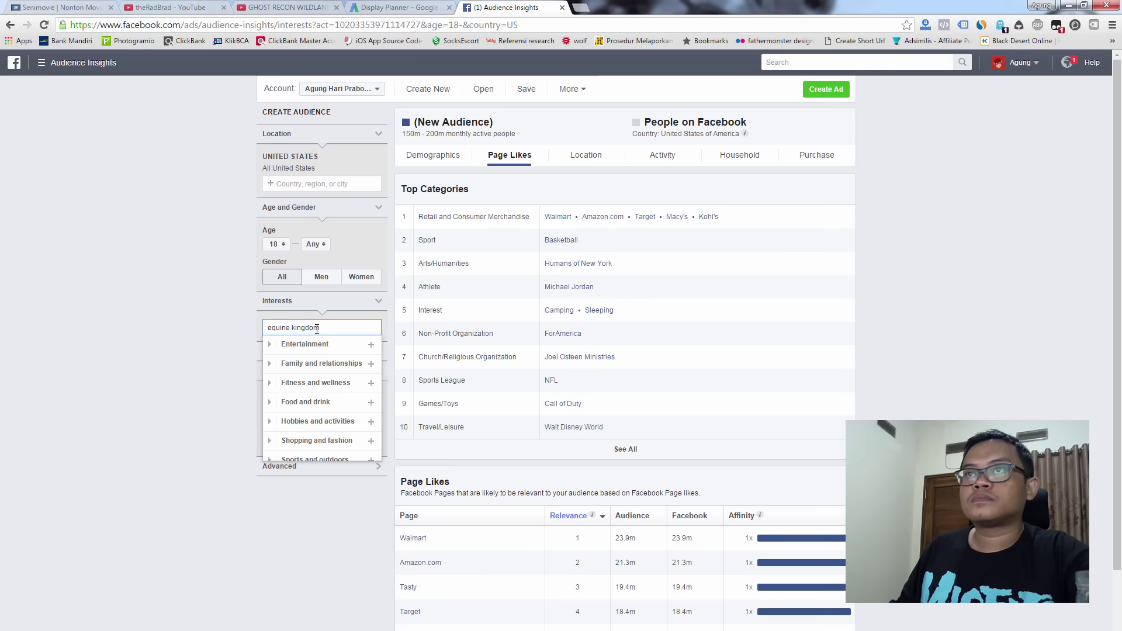
{"action": "key", "text": "ctrl+a"}
{"action": "key", "text": "BackSpace"}
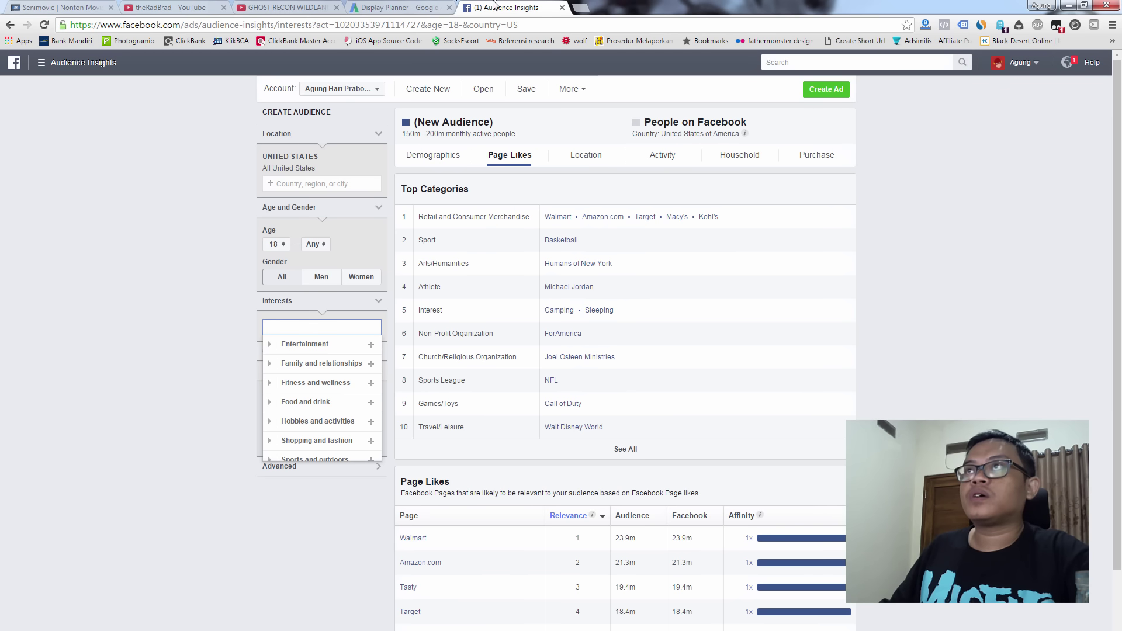
- Copy the website name practicalhorsemanmag.com from the Display Planner placements and search for it as an interest in Audience Insights
{"action": "left_click", "coordinate": [424, 9]}
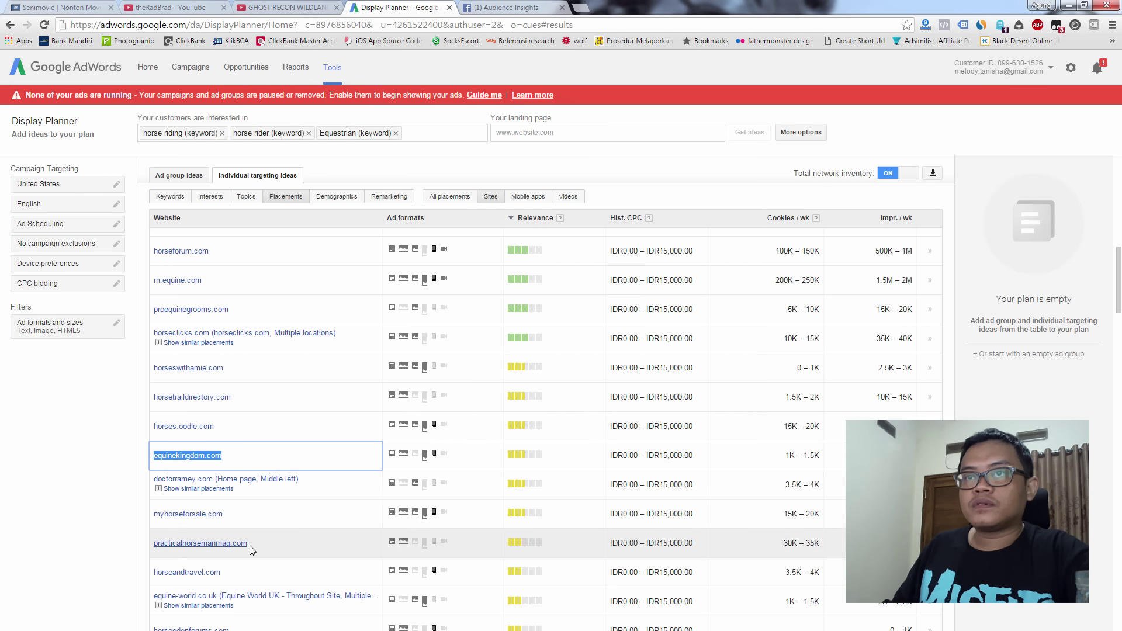
{"action": "left_click_drag", "start_coordinate": [251, 542], "coordinate": [154, 543]}
{"action": "key", "text": "ctrl+c"}
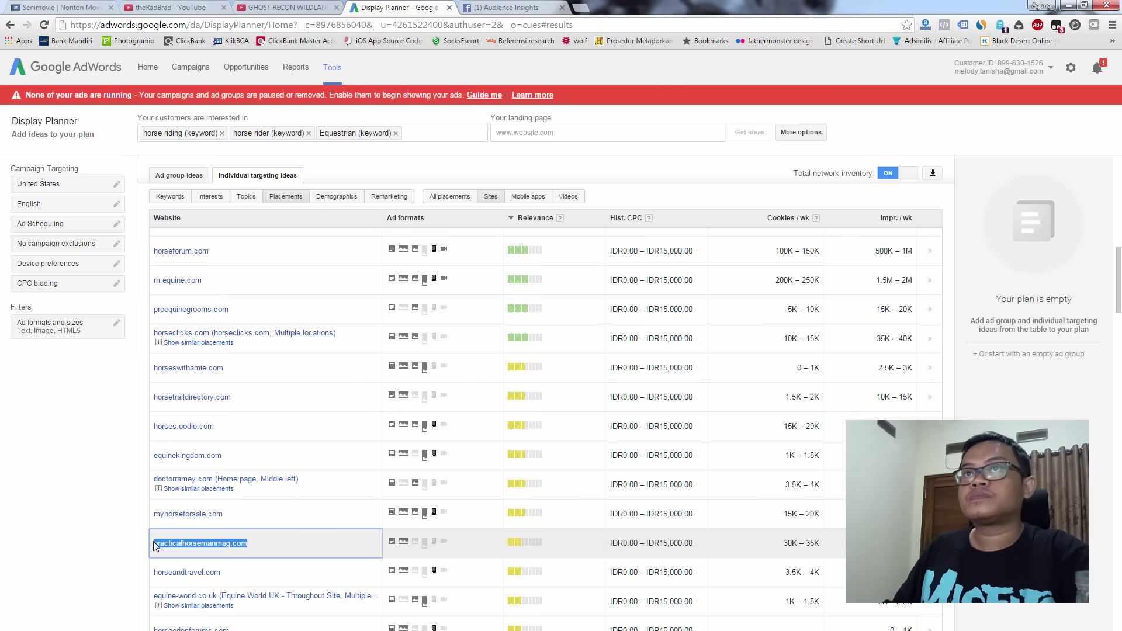
{"action": "left_click", "coordinate": [490, 8]}
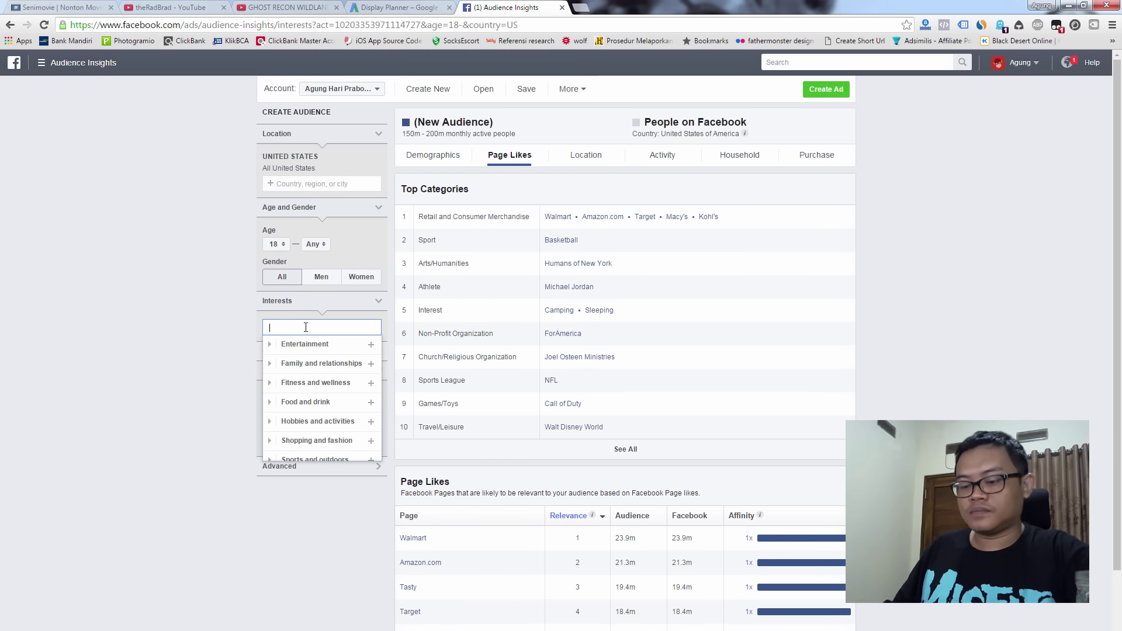
{"action": "key", "text": "ctrl+v"}
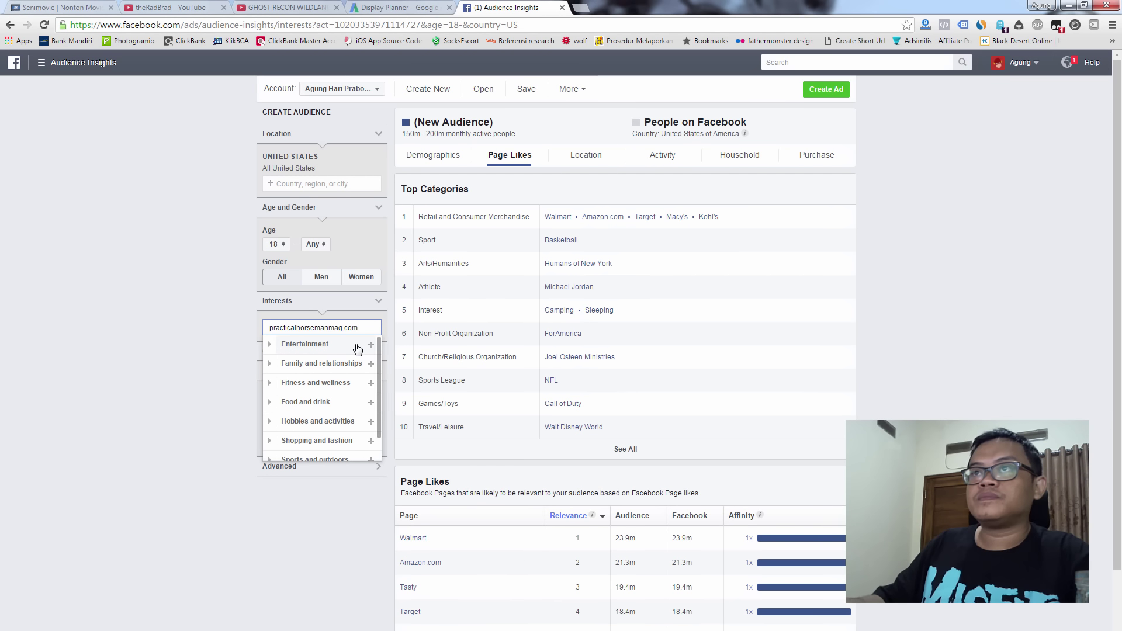
- Search the interests for "practical horseman mag" and add Practical Horseman Magazine to the audience
{"action": "key", "text": "BackSpace"}
{"action": "key", "text": "BackSpace"}
{"action": "key", "text": "BackSpace"}
{"action": "key", "text": "BackSpace"}
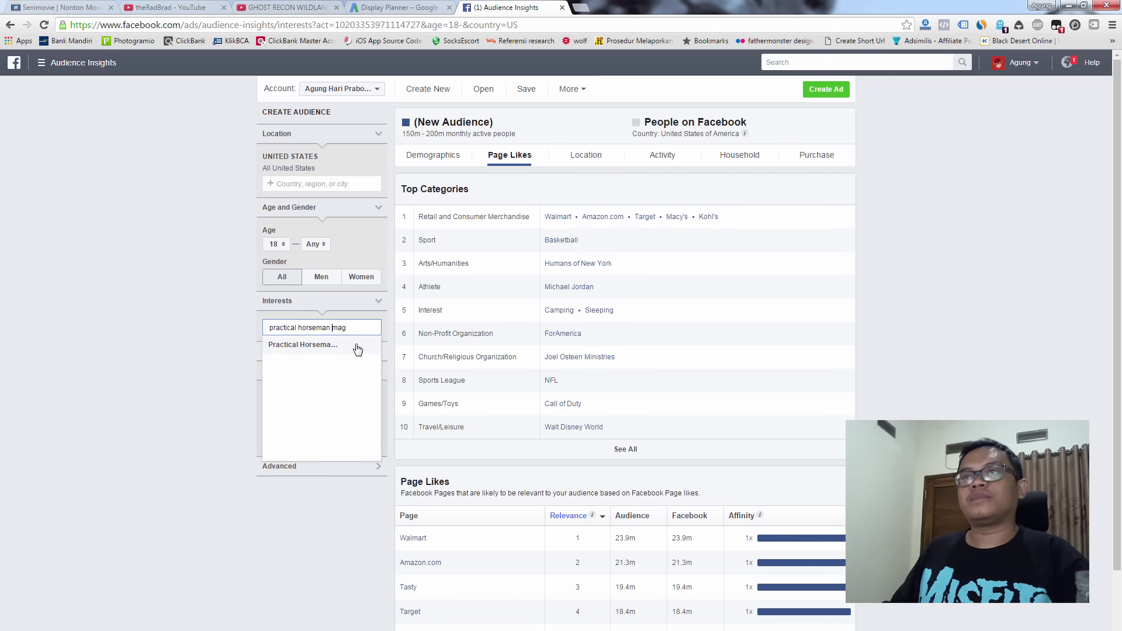
{"action": "left_click", "coordinate": [355, 349]}
{"action": "left_click", "coordinate": [156, 410]}
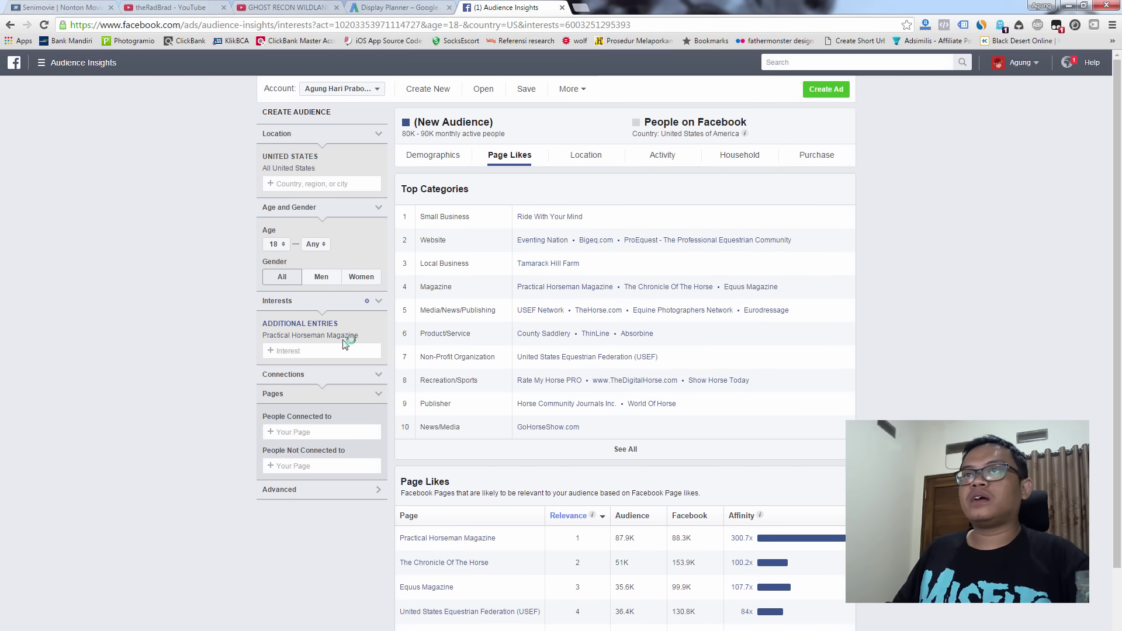
{"action": "left_click_drag", "start_coordinate": [362, 340], "coordinate": [270, 339]}
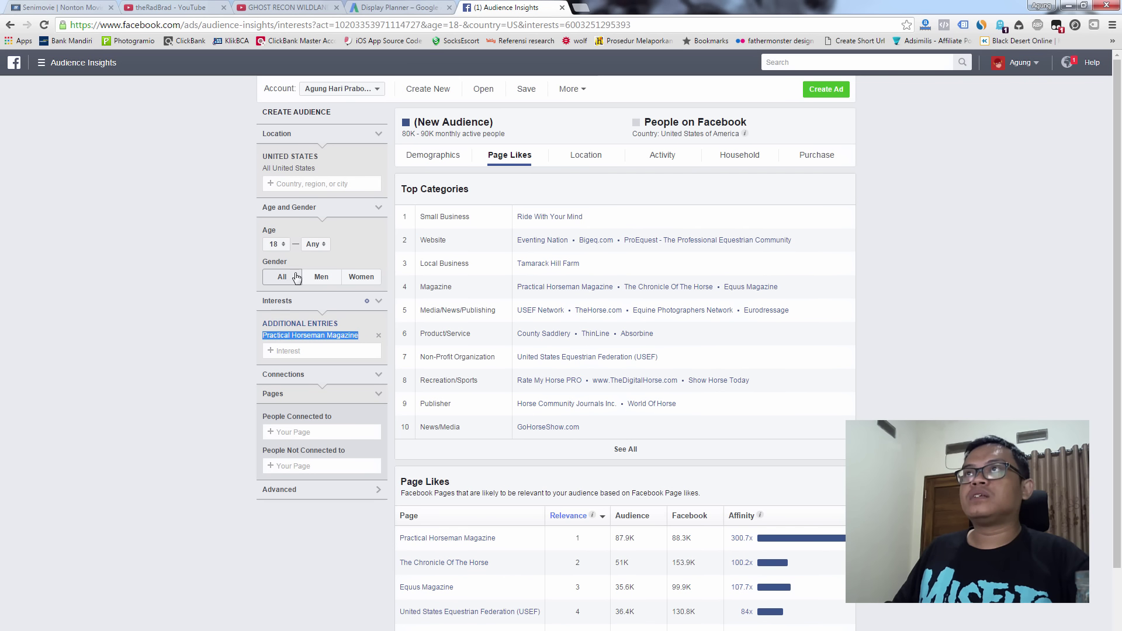
- Open the practicalhorsemanmag.com placement details in Display Planner and look over the magazine's website
{"action": "left_click", "coordinate": [415, 9]}
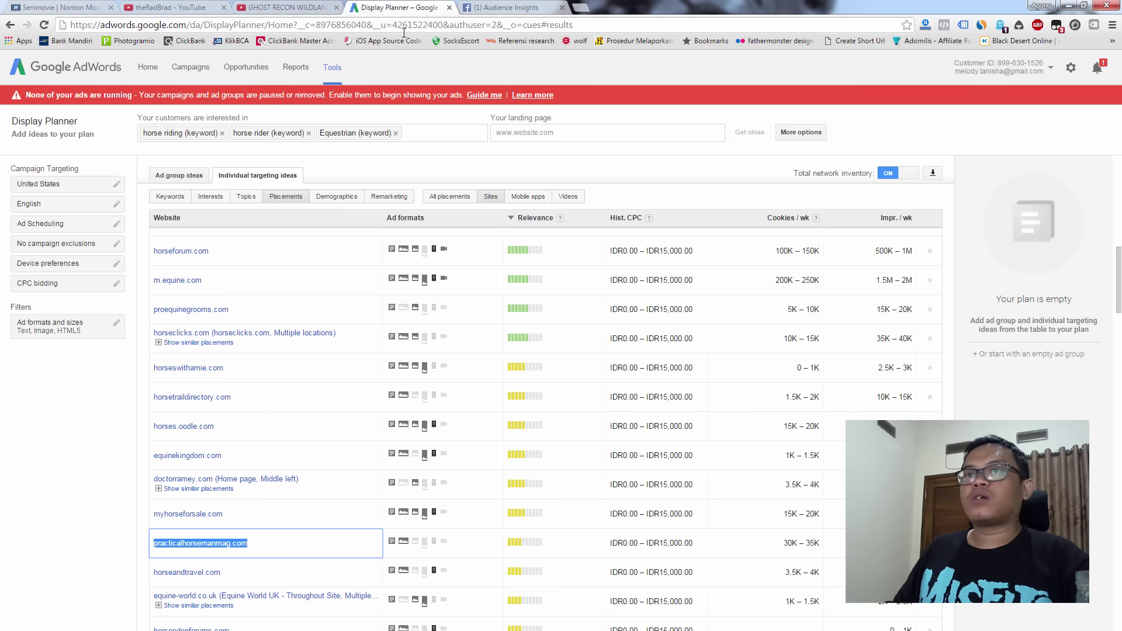
{"action": "left_click", "coordinate": [223, 545]}
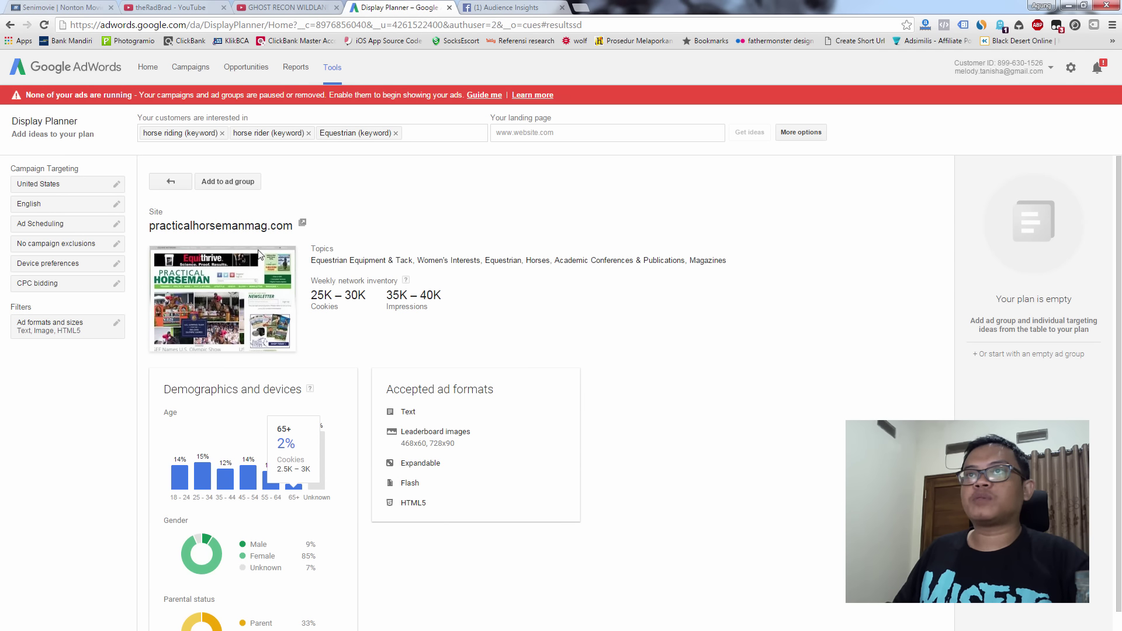
{"action": "left_click", "coordinate": [303, 224]}
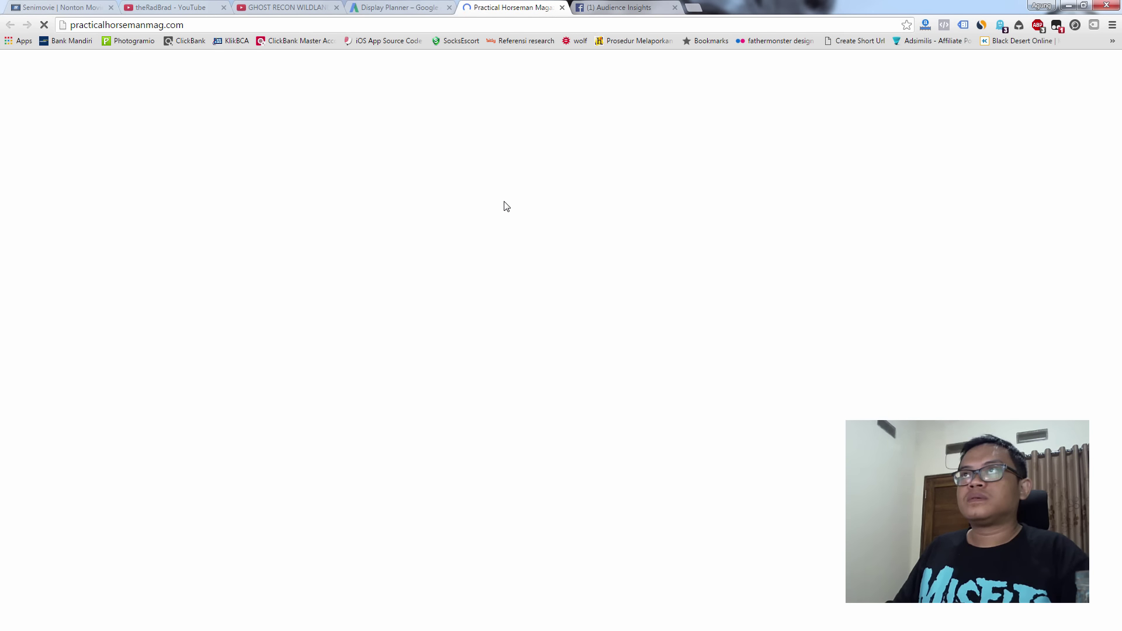
{"action": "left_click", "coordinate": [229, 25]}
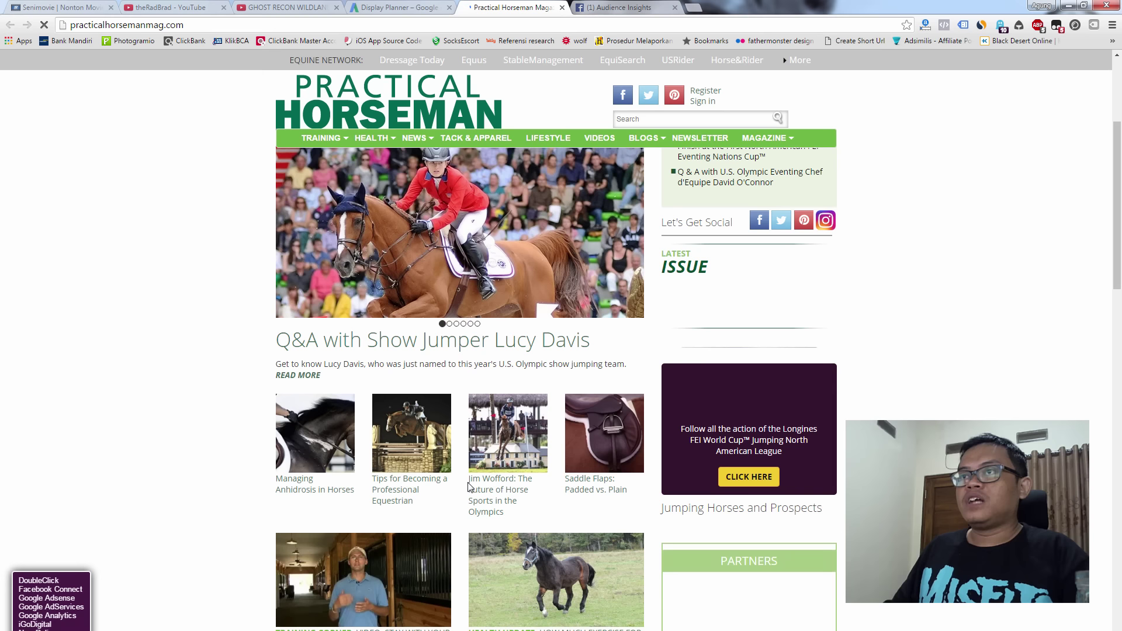
{"action": "scroll", "coordinate": [346, 310], "scroll_direction": "down", "scroll_amount": 5}
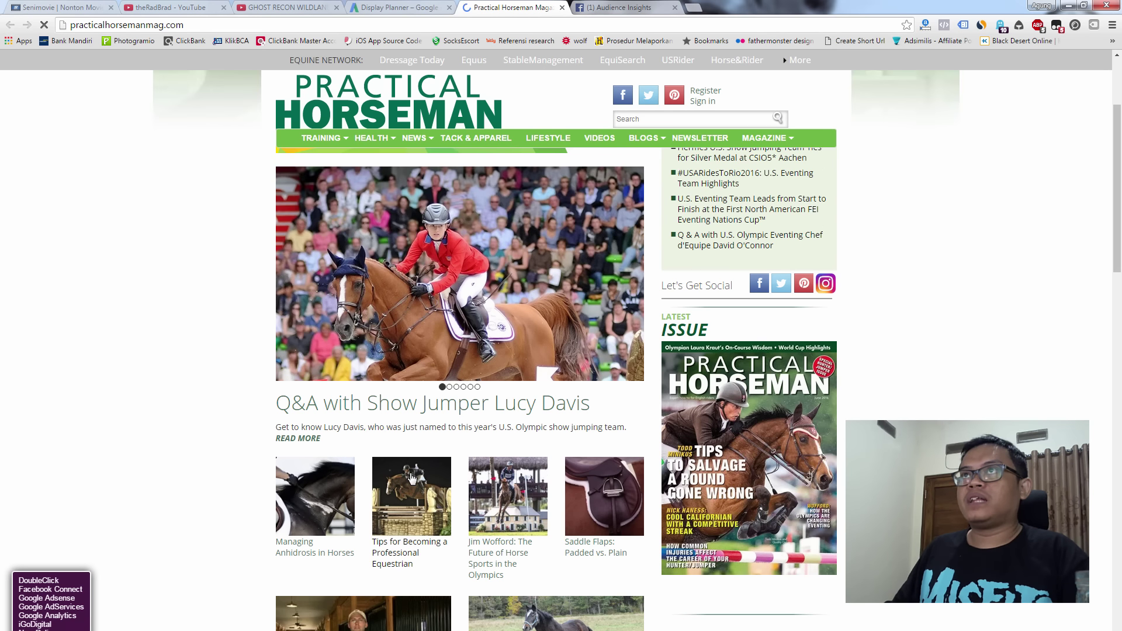
{"action": "scroll", "coordinate": [413, 478], "scroll_direction": "up", "scroll_amount": 5}
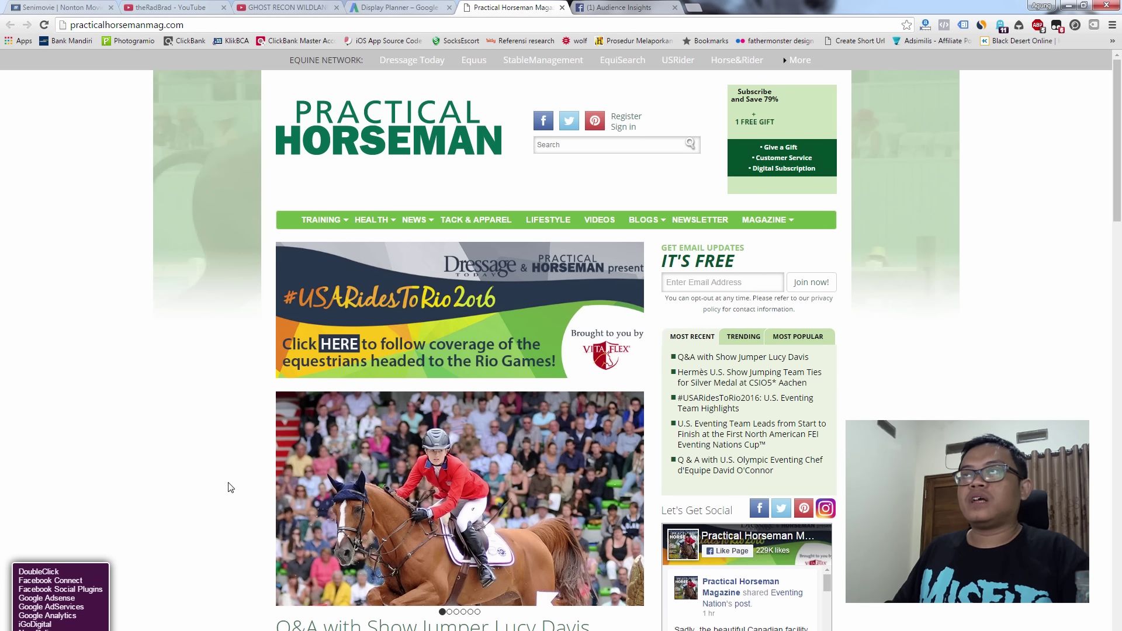
- Find howrse.com in the Display Planner placements and add Howrse as an interest in Audience Insights
{"action": "left_click", "coordinate": [406, 8]}
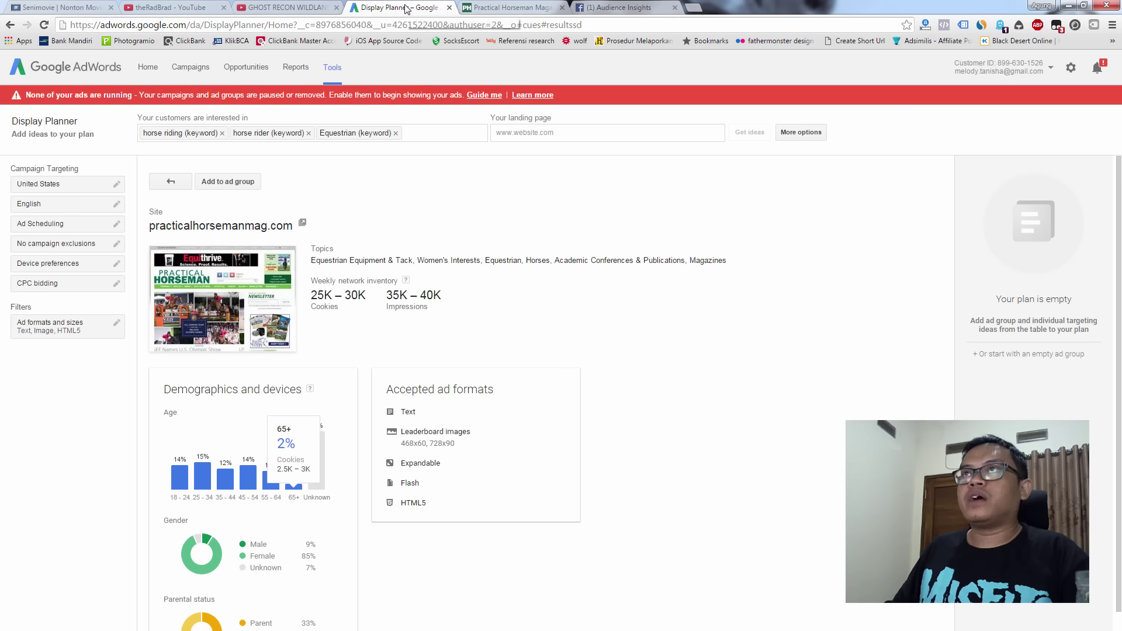
{"action": "left_click", "coordinate": [171, 181]}
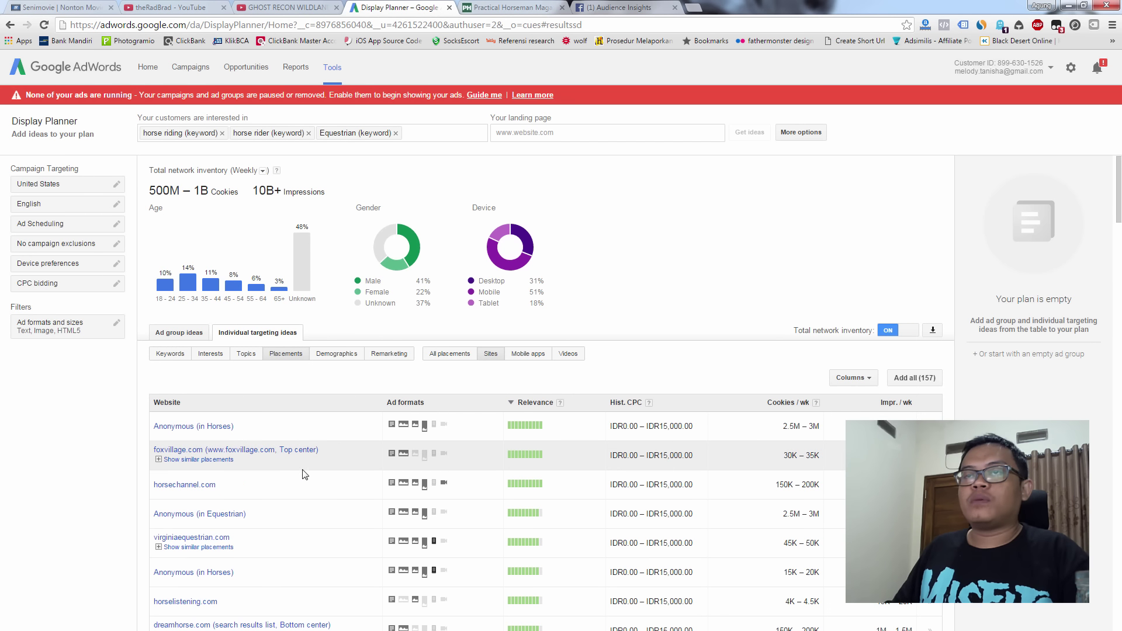
{"action": "scroll", "coordinate": [297, 517], "scroll_direction": "down", "scroll_amount": 3}
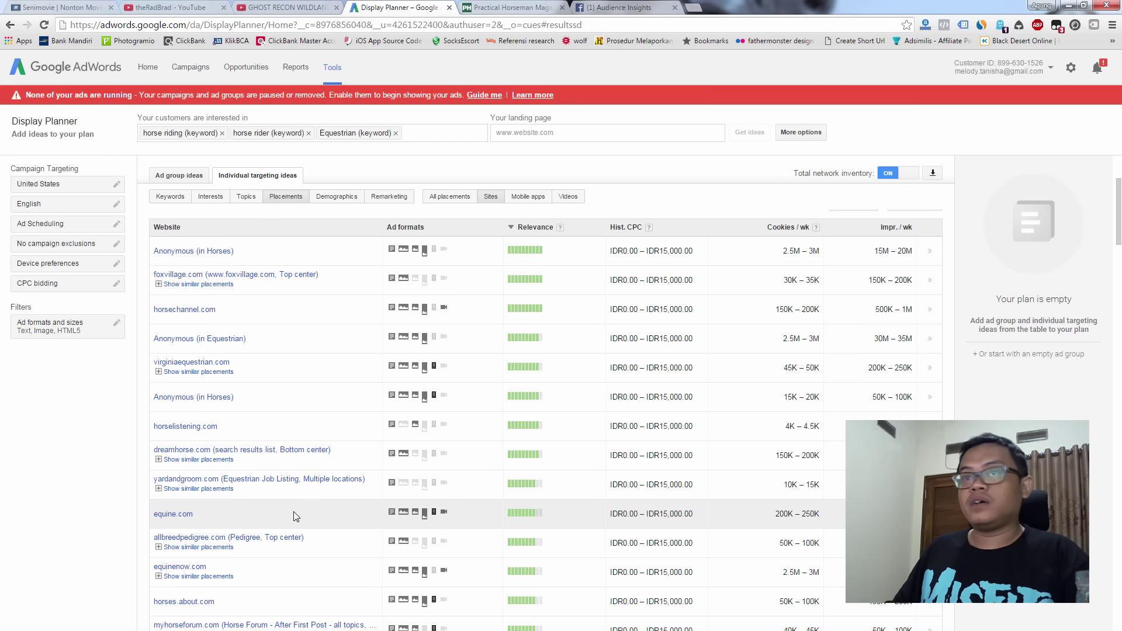
{"action": "scroll", "coordinate": [293, 511], "scroll_direction": "down", "scroll_amount": 6}
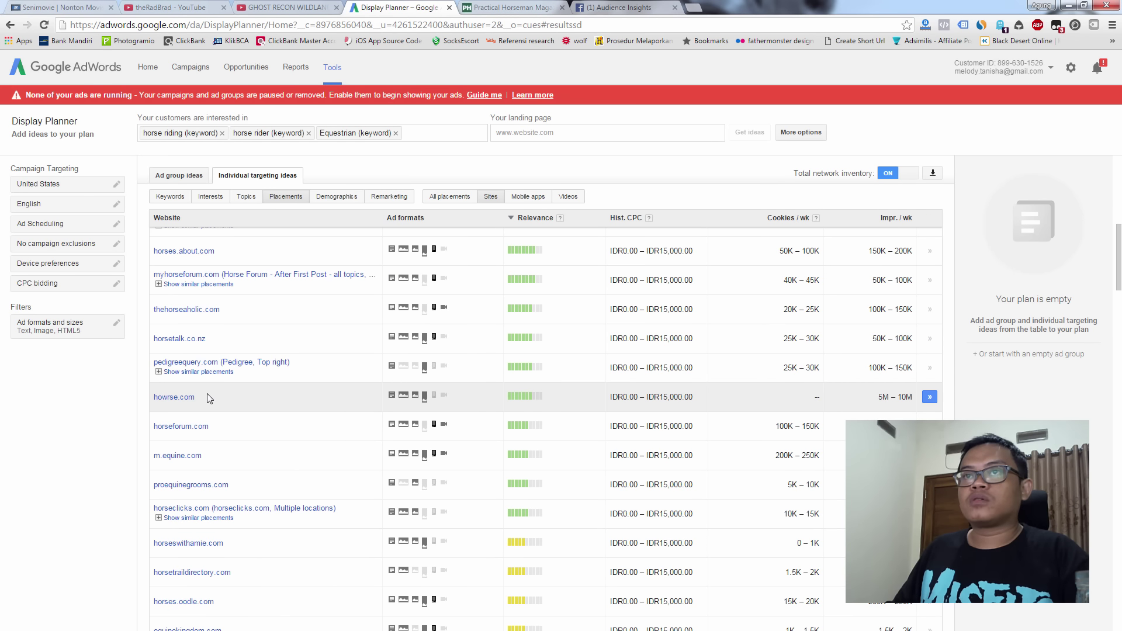
{"action": "left_click", "coordinate": [601, 7]}
{"action": "left_click", "coordinate": [305, 352]}
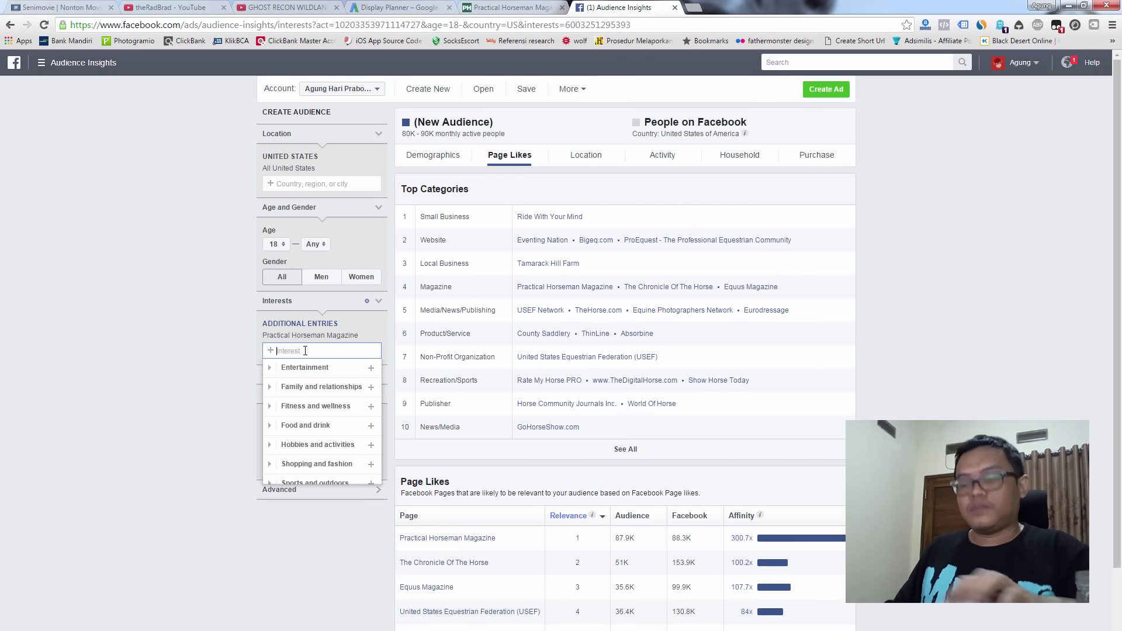
{"action": "type", "text": "howrs"}
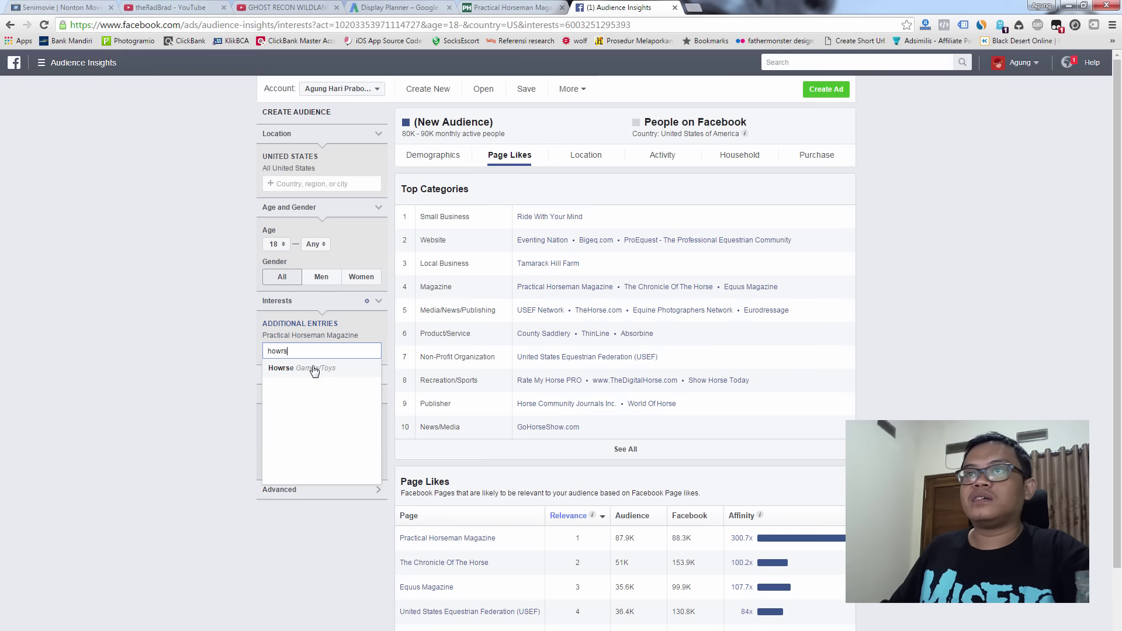
{"action": "left_click", "coordinate": [312, 369]}
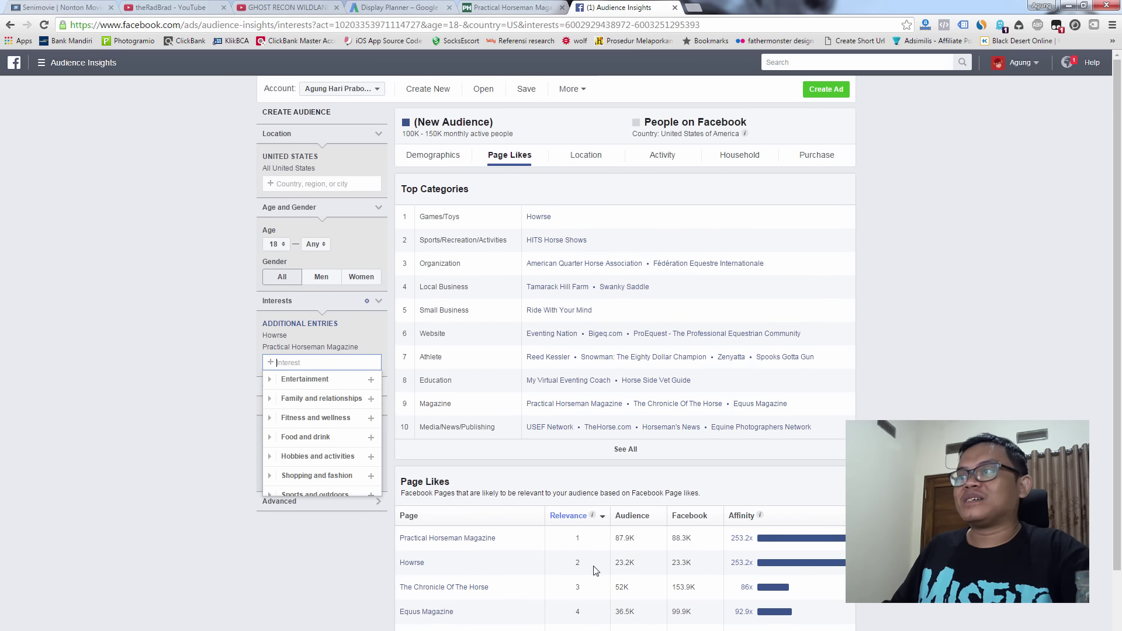
- Sort the audience's Page Likes table by affinity and look over the listed pages
{"action": "left_click", "coordinate": [739, 515]}
{"action": "scroll", "coordinate": [741, 517], "scroll_direction": "down", "scroll_amount": 2}
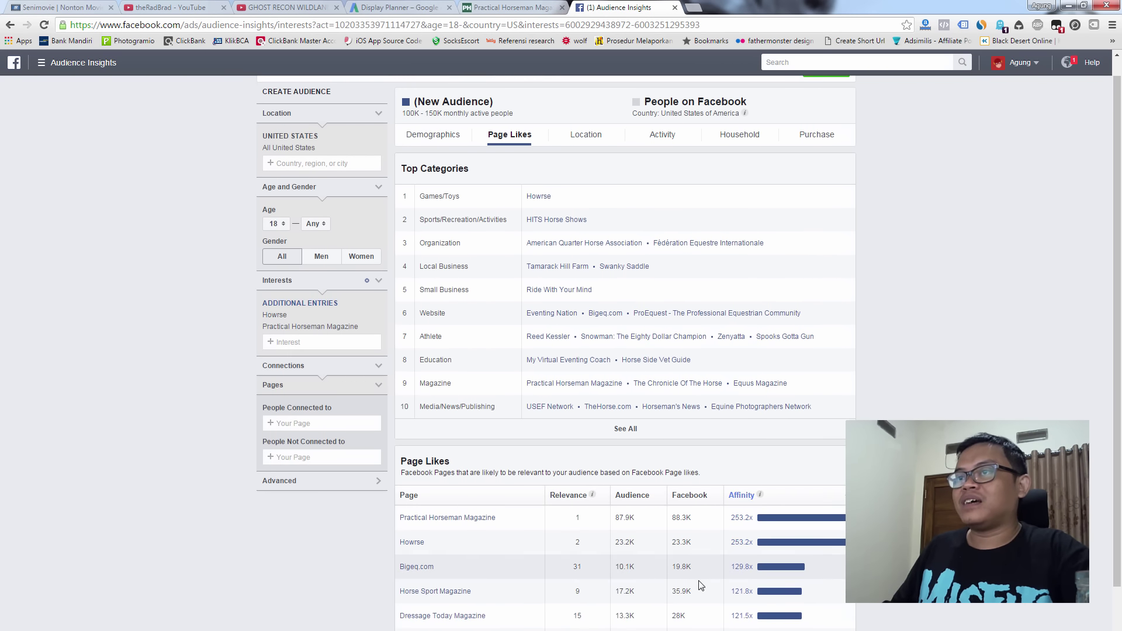
{"action": "scroll", "coordinate": [316, 532], "scroll_direction": "up", "scroll_amount": 2}
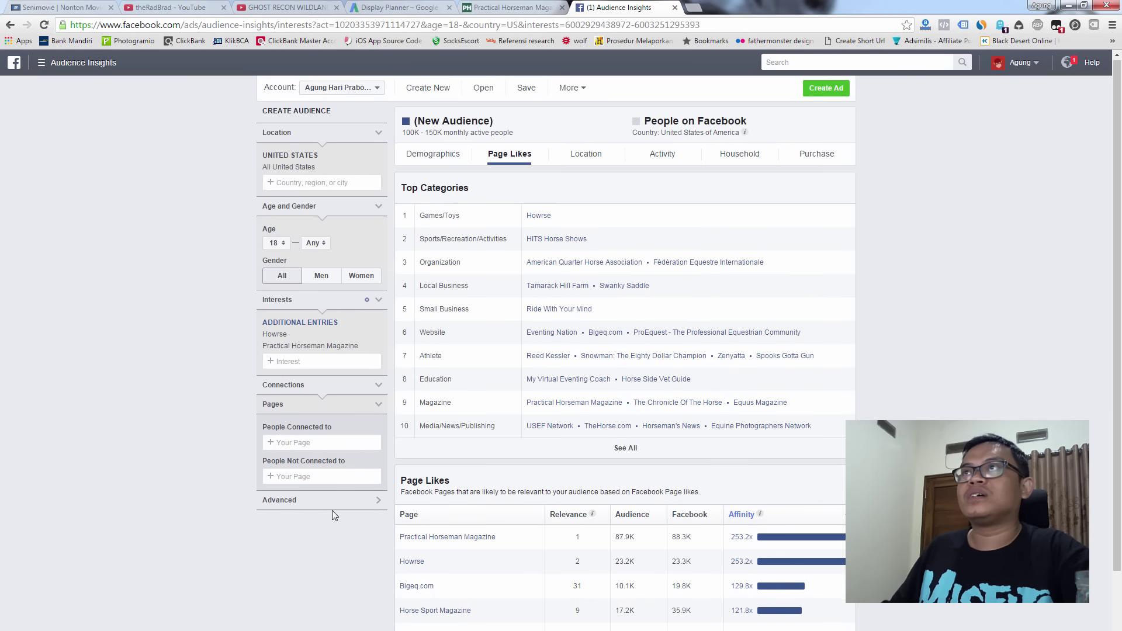
- Move the Practical Horseman website tab behind the Audience Insights tab and return to Display Planner
{"action": "left_click", "coordinate": [508, 7]}
{"action": "left_click", "coordinate": [392, 8]}
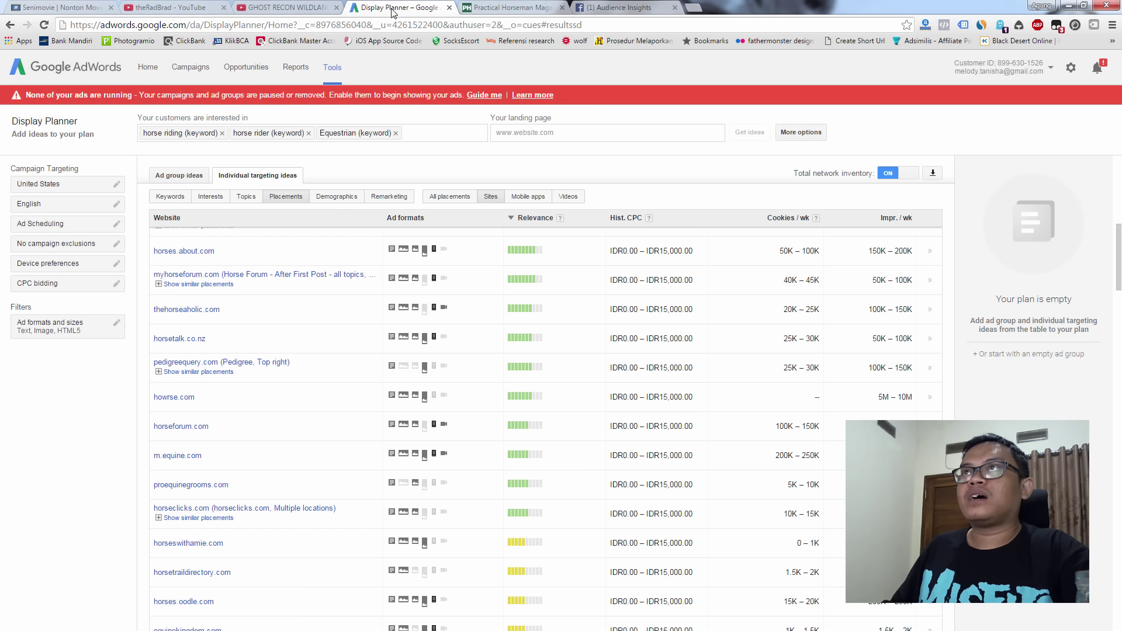
{"action": "left_click_drag", "start_coordinate": [545, 7], "coordinate": [620, 7]}
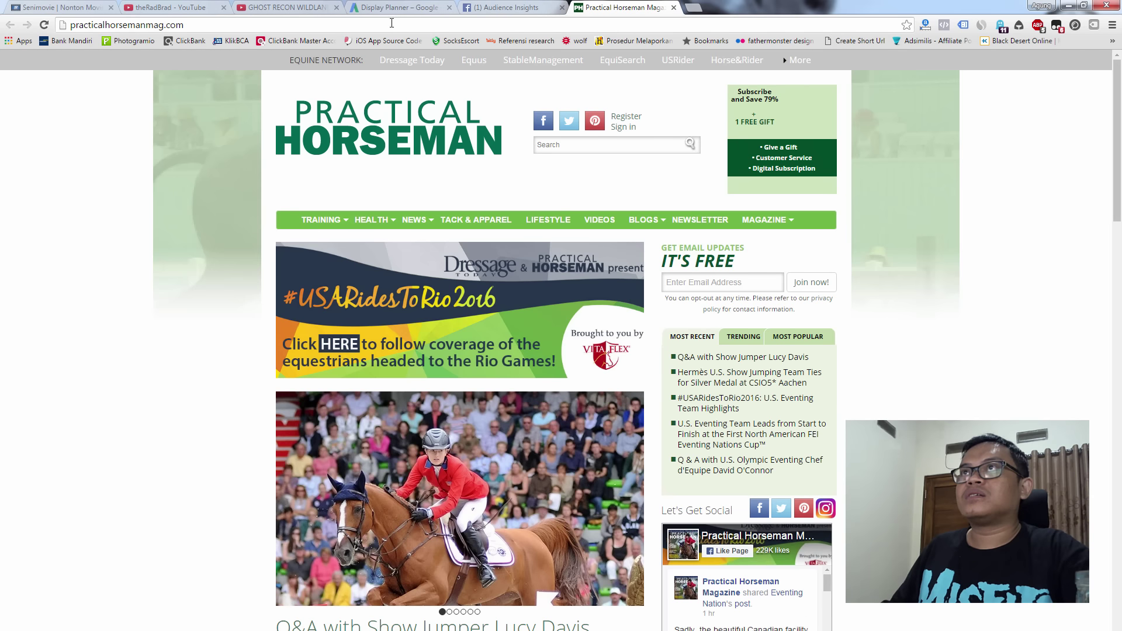
{"action": "left_click", "coordinate": [392, 9]}
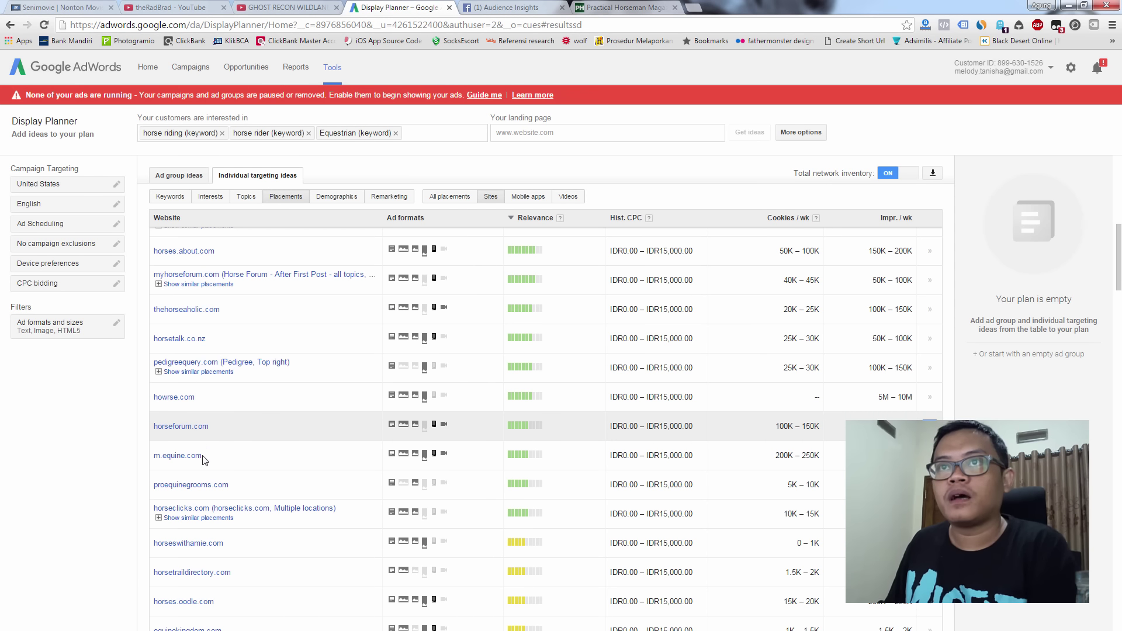
- Open the howrse.com placement details, load its website in a new tab and review the placement's demographics and devices
{"action": "left_click", "coordinate": [174, 398]}
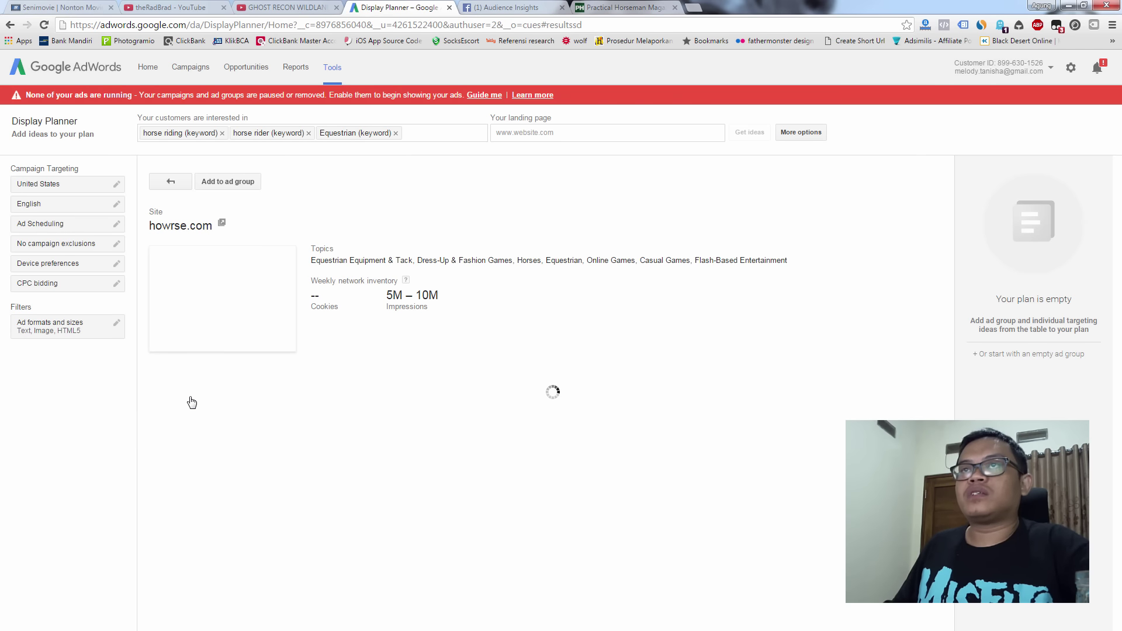
{"action": "left_click", "coordinate": [222, 225]}
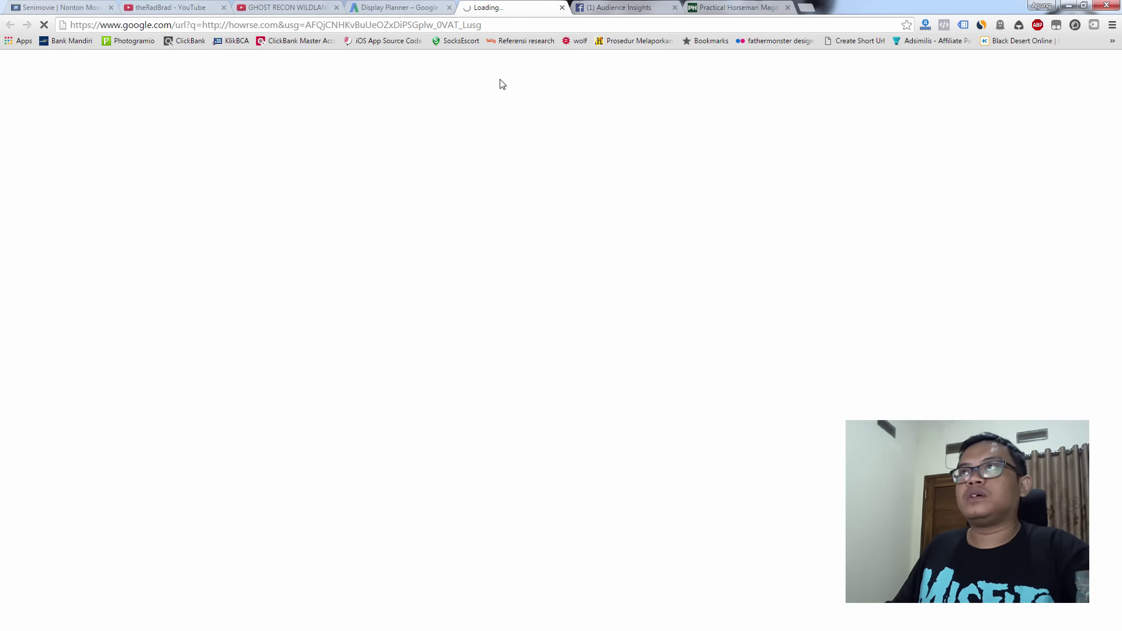
{"action": "left_click", "coordinate": [399, 7]}
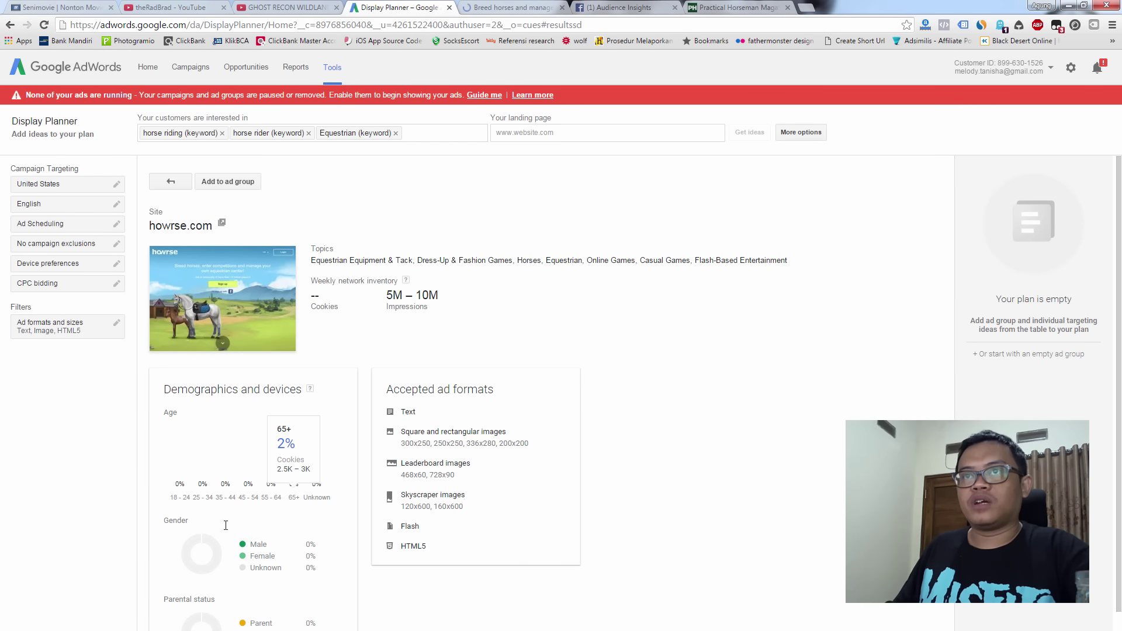
{"action": "scroll", "coordinate": [229, 542], "scroll_direction": "down", "scroll_amount": 2}
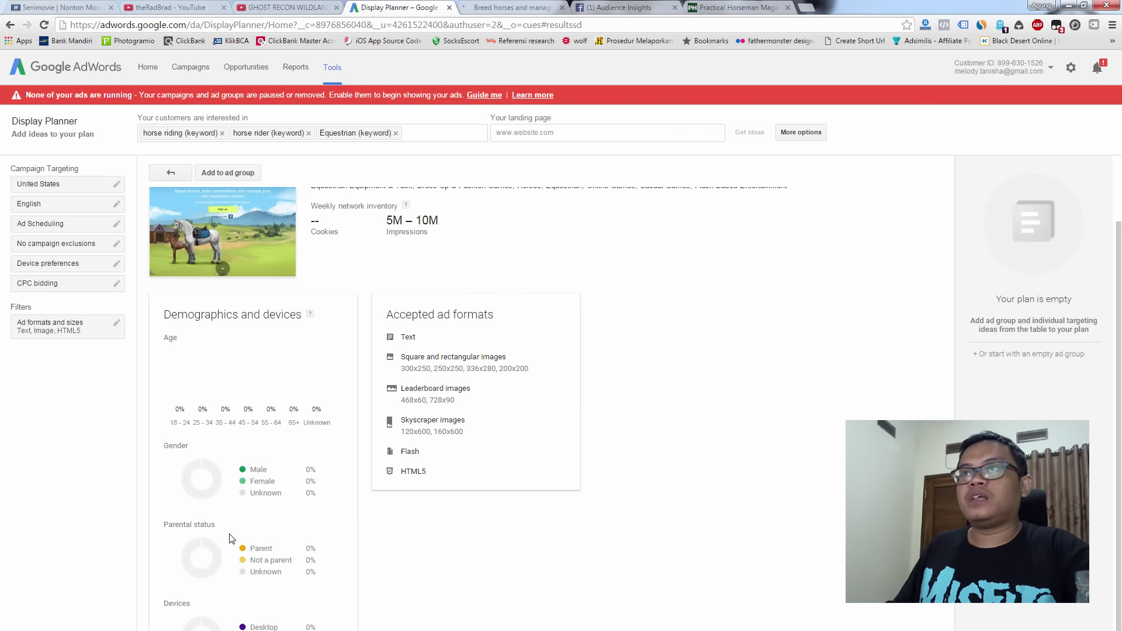
{"action": "scroll", "coordinate": [231, 538], "scroll_direction": "up", "scroll_amount": 2}
{"action": "mouse_move", "coordinate": [241, 420]}
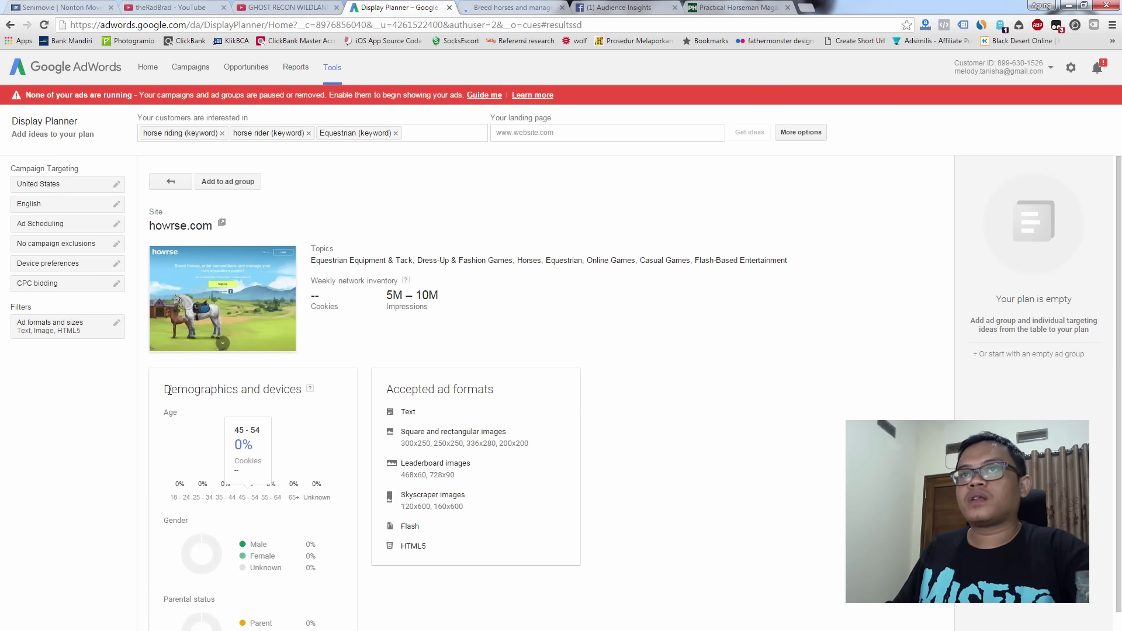
{"action": "left_click_drag", "start_coordinate": [165, 392], "coordinate": [302, 389]}
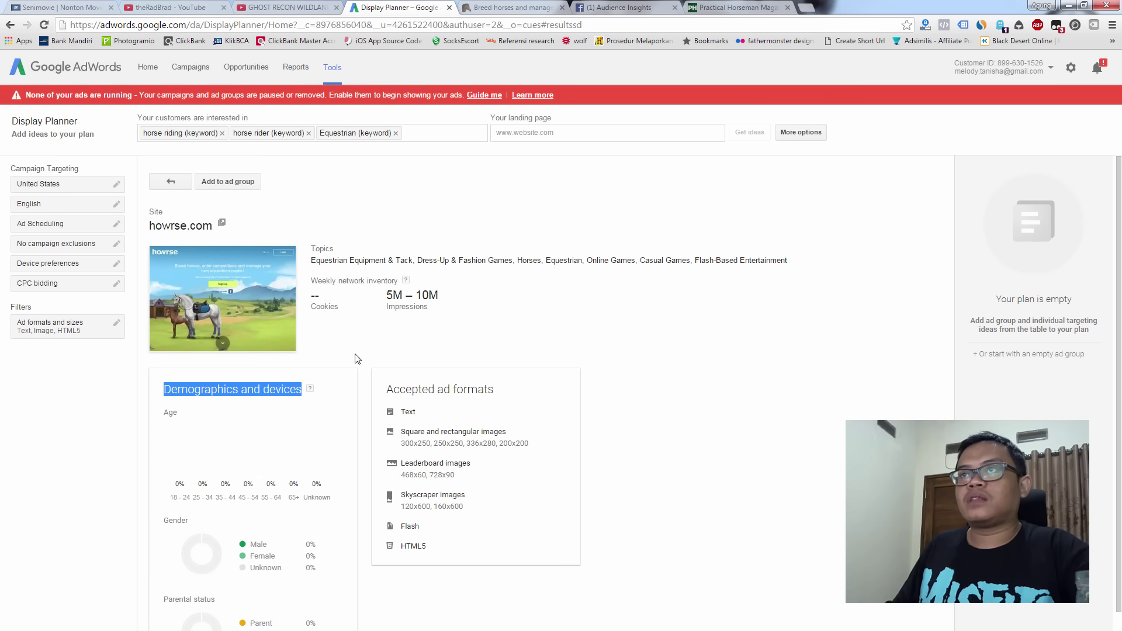
{"action": "left_click", "coordinate": [411, 350]}
- Look over the howrse.com homepage and close its browser tab
{"action": "left_click", "coordinate": [526, 7]}
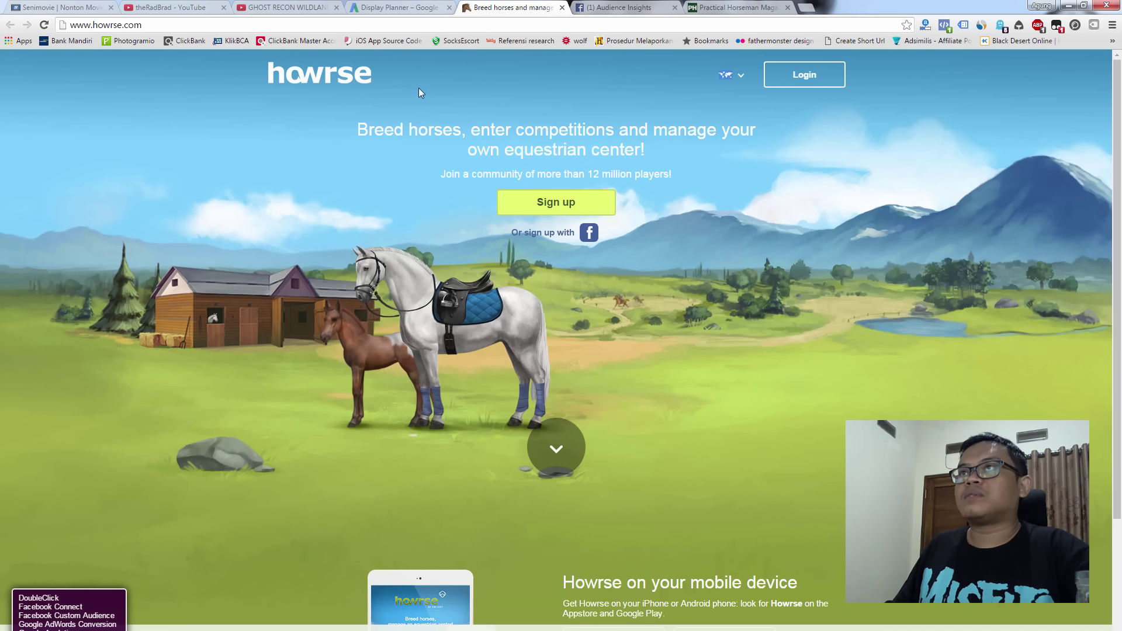
{"action": "triple_click", "coordinate": [710, 160]}
{"action": "scroll", "coordinate": [706, 311], "scroll_direction": "down", "scroll_amount": 4}
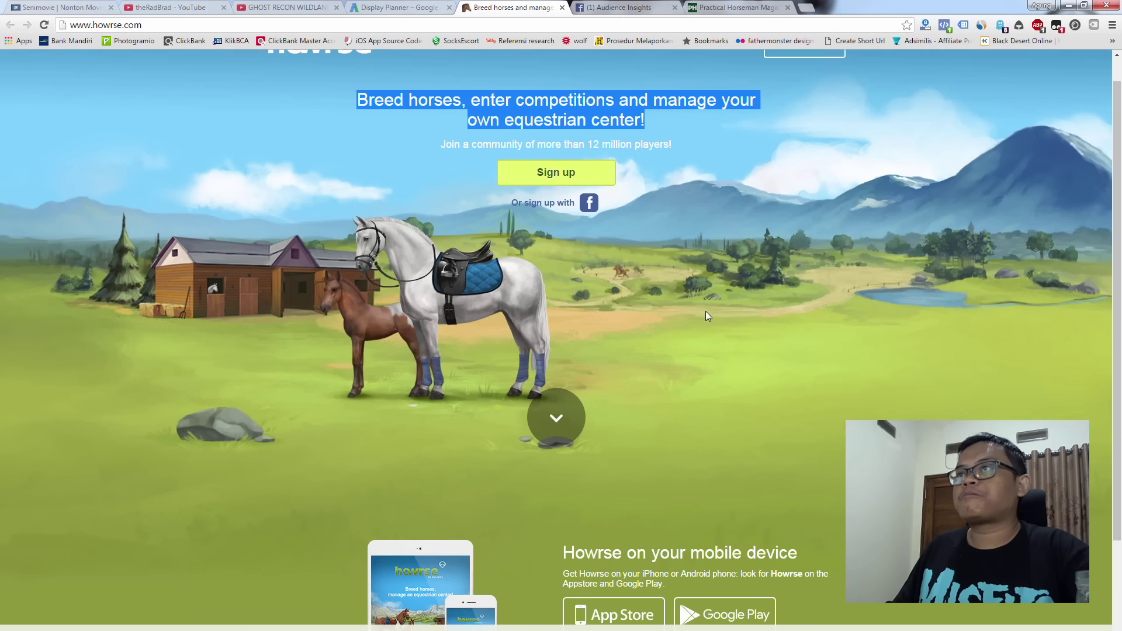
{"action": "scroll", "coordinate": [707, 305], "scroll_direction": "up", "scroll_amount": 4}
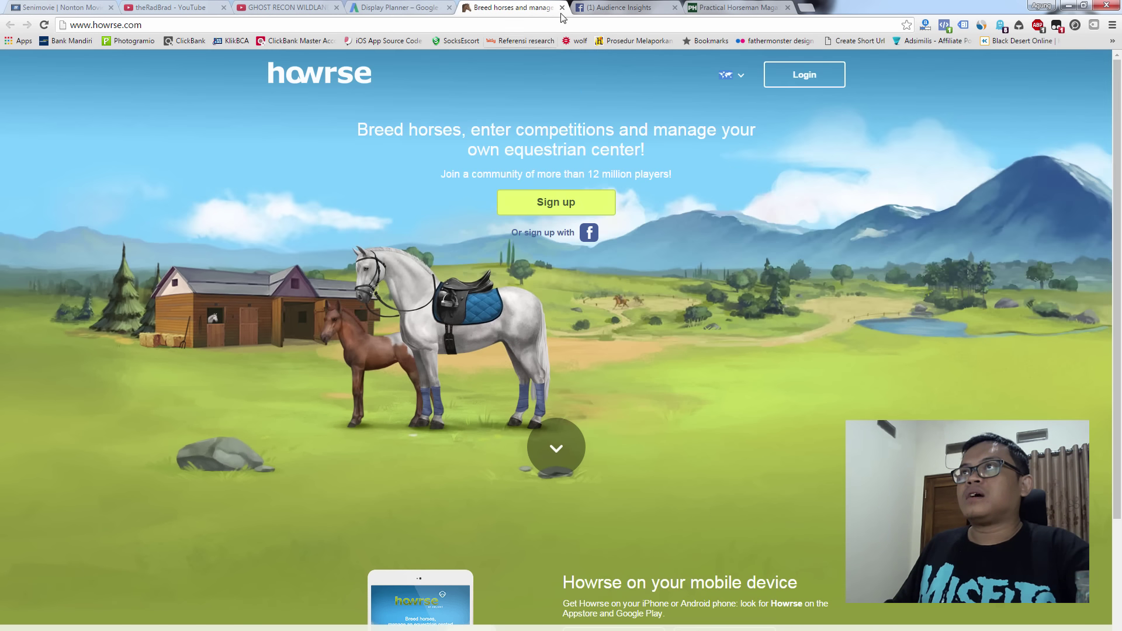
{"action": "left_click", "coordinate": [562, 7]}
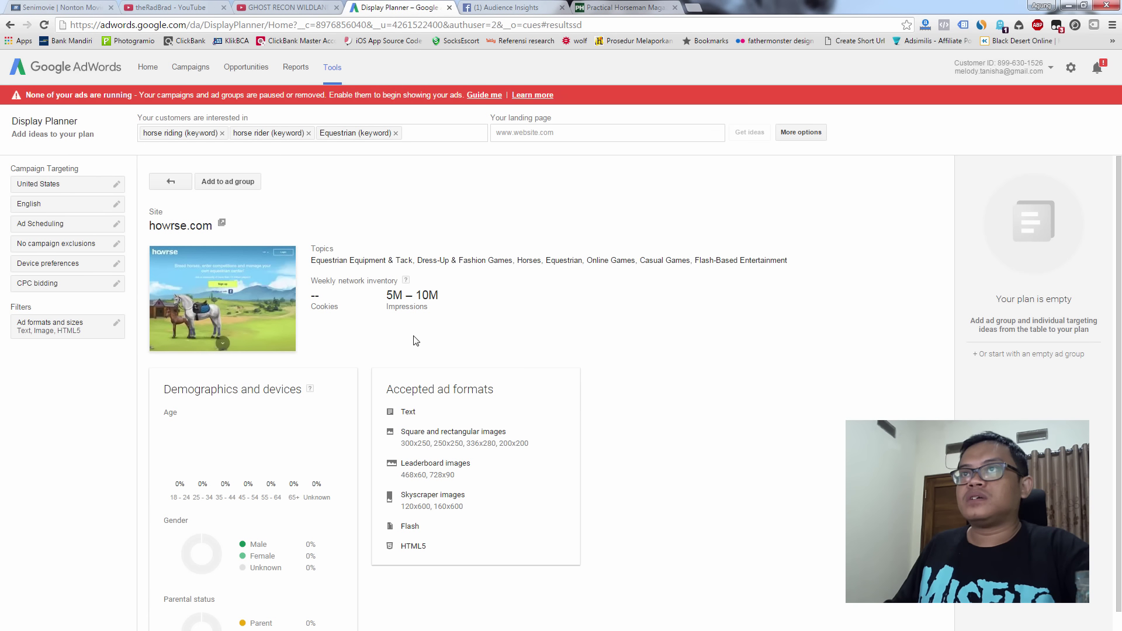
- Return from the howrse.com details to the Display Planner placements list and select the website name equine.com
{"action": "scroll", "coordinate": [350, 451], "scroll_direction": "down", "scroll_amount": 3}
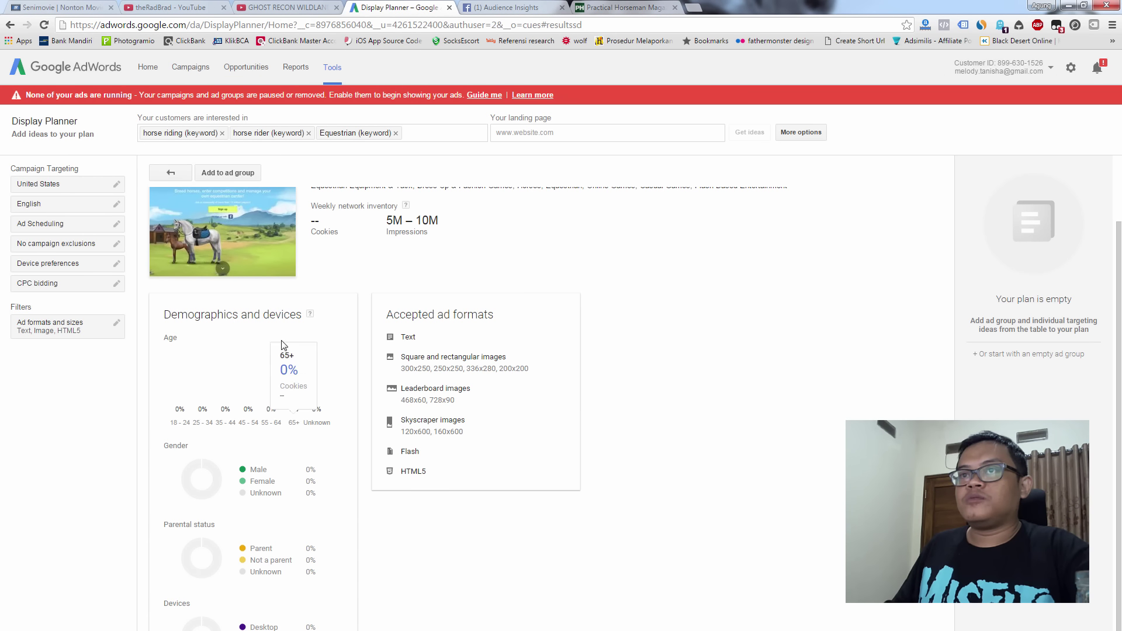
{"action": "scroll", "coordinate": [290, 354], "scroll_direction": "up", "scroll_amount": 1}
{"action": "left_click", "coordinate": [175, 185]}
{"action": "scroll", "coordinate": [343, 532], "scroll_direction": "down", "scroll_amount": 4}
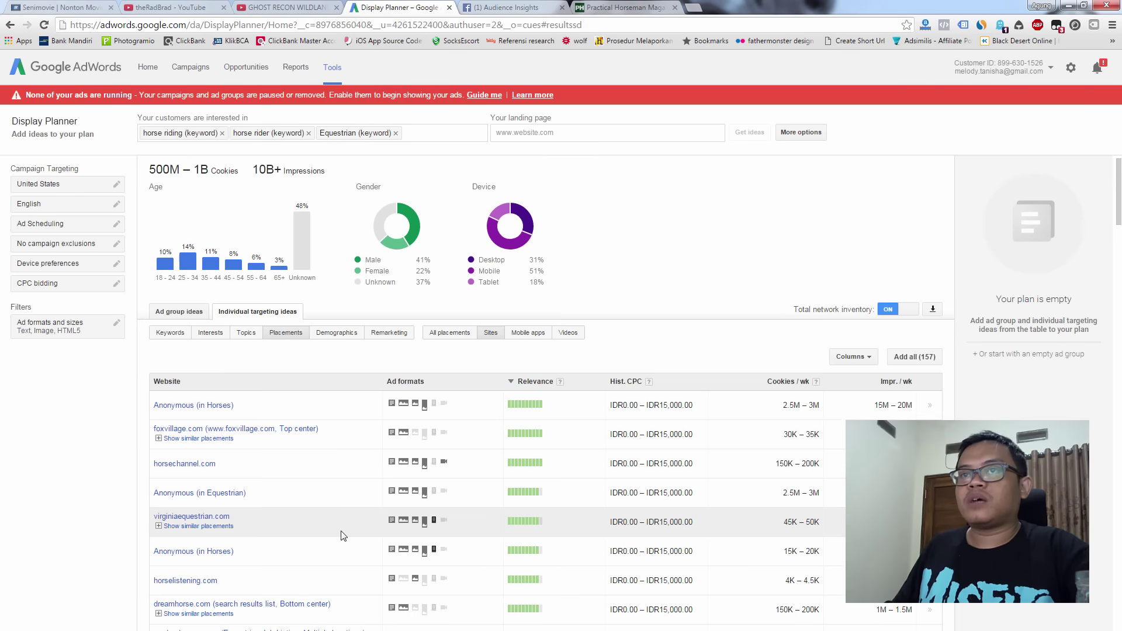
{"action": "scroll", "coordinate": [343, 533], "scroll_direction": "down", "scroll_amount": 2}
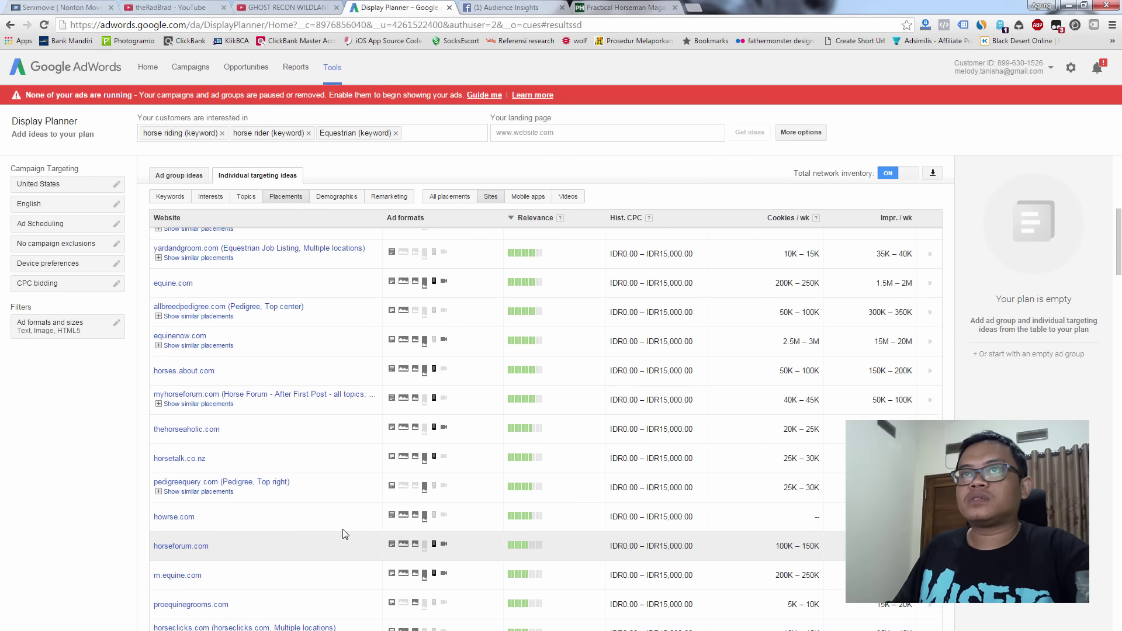
{"action": "left_click_drag", "start_coordinate": [194, 398], "coordinate": [153, 397]}
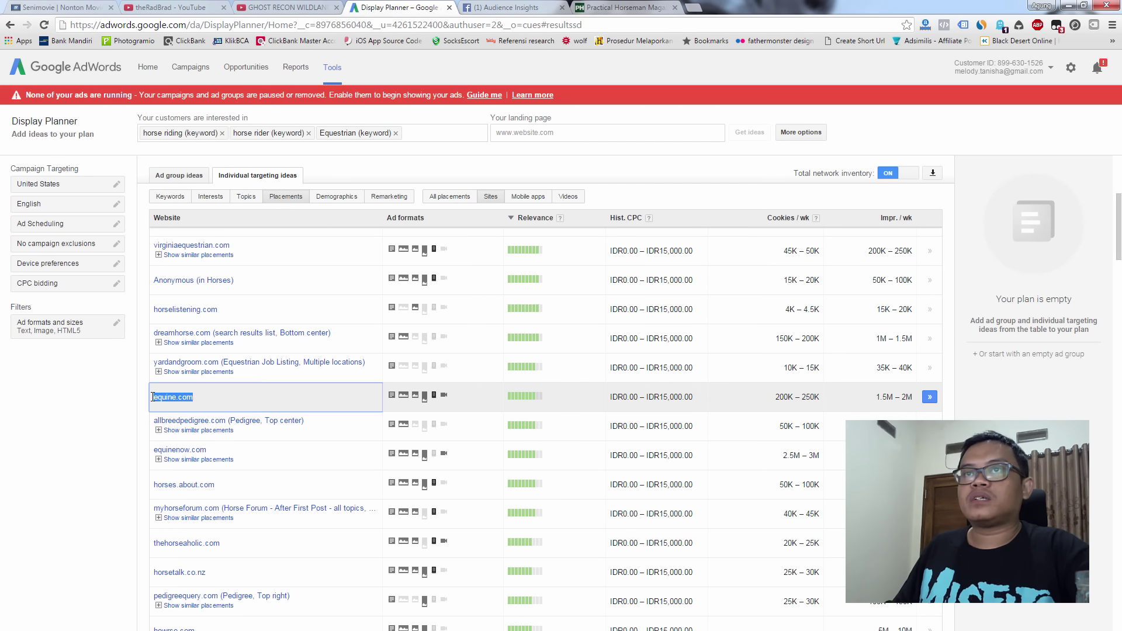
- Search the Audience Insights interests for "equine" and refine the search to "equine horse"
{"action": "left_click", "coordinate": [513, 7]}
{"action": "left_click", "coordinate": [308, 362]}
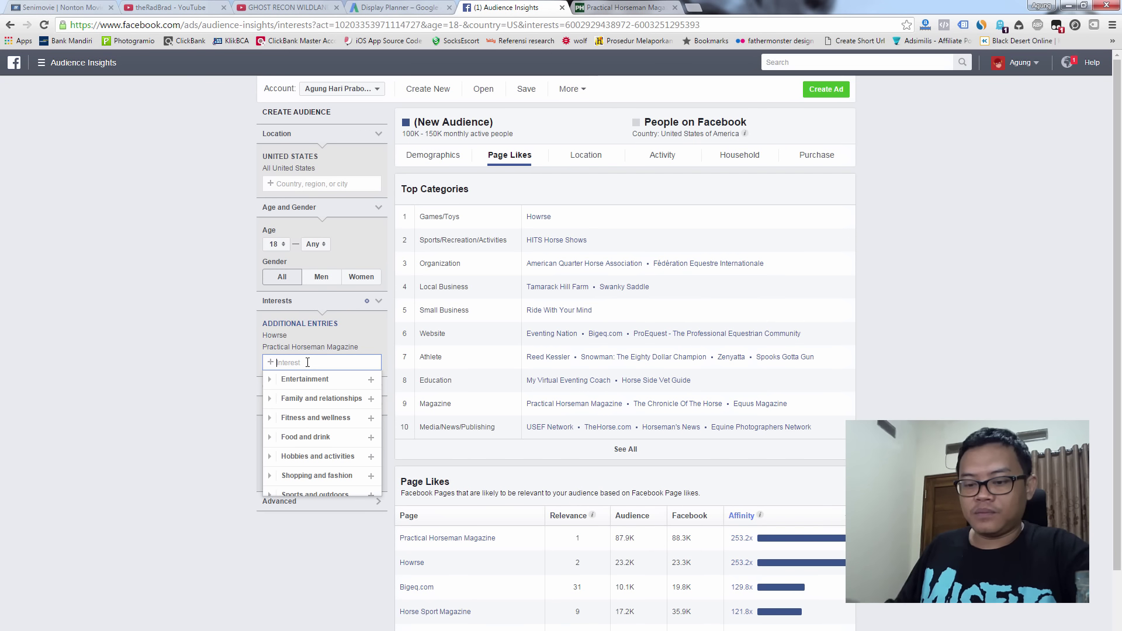
{"action": "type", "text": "equine"}
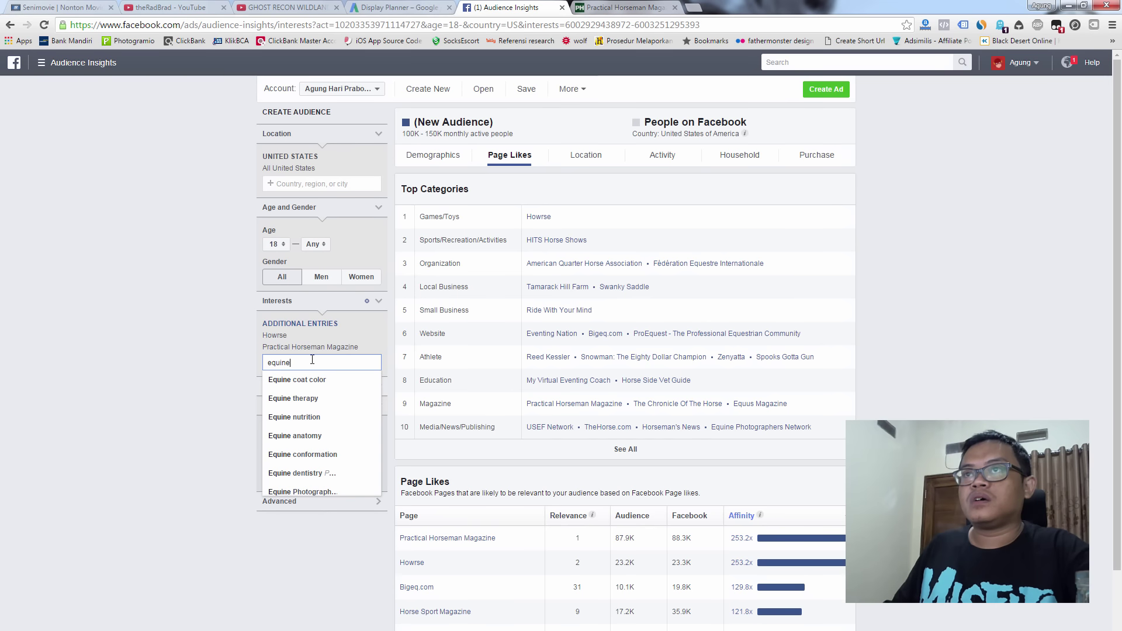
{"action": "type", "text": " horse"}
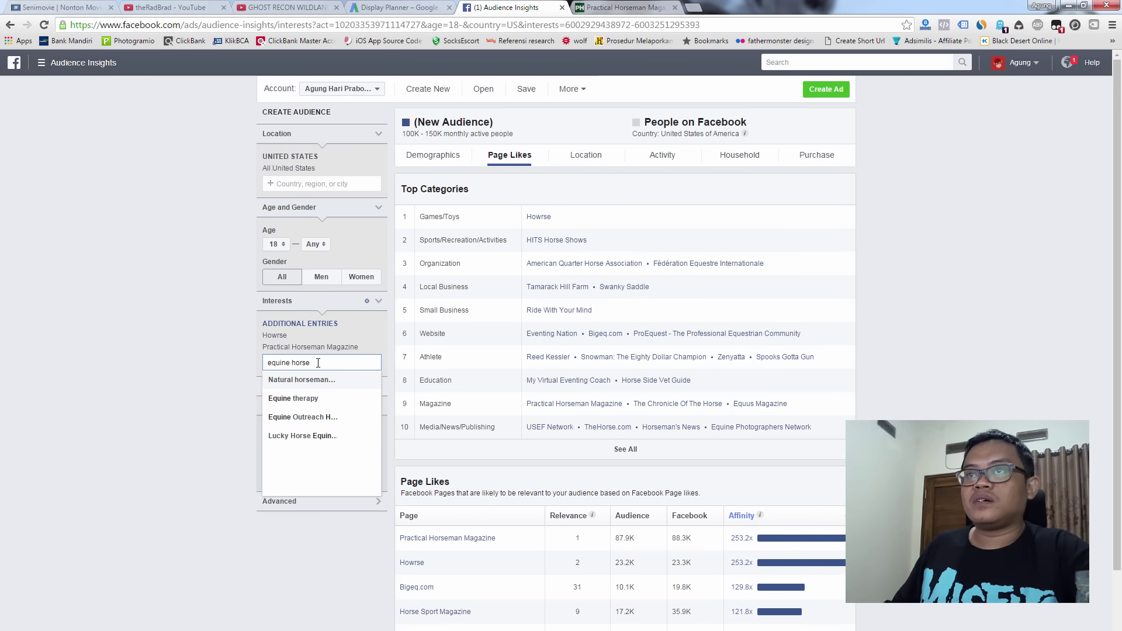
- Add Lucky Horse Equine Rescue to the audience's interests
{"action": "left_click", "coordinate": [322, 436]}
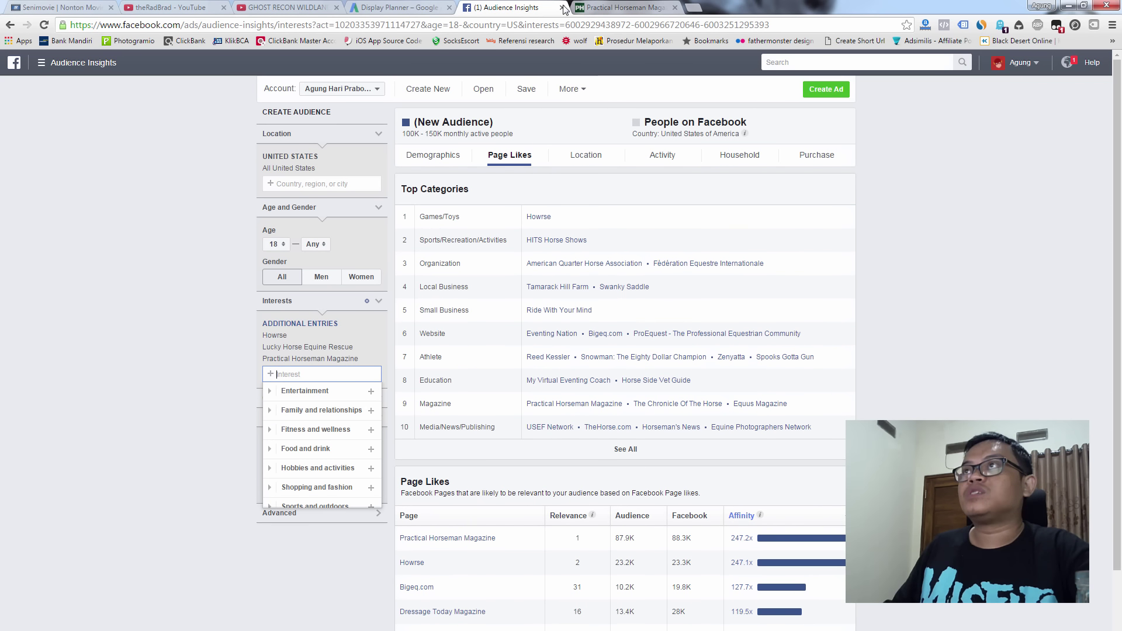
- Switch back to Display Planner, open the equine.com placement details and load its website in a new tab
{"action": "left_click", "coordinate": [400, 7]}
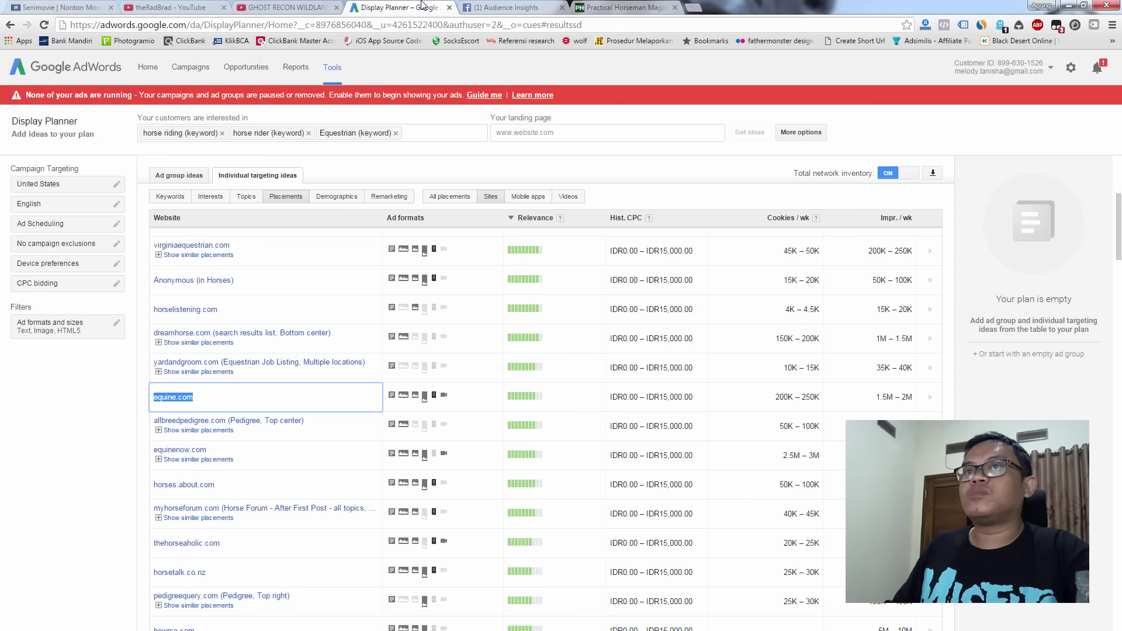
{"action": "left_click", "coordinate": [175, 397]}
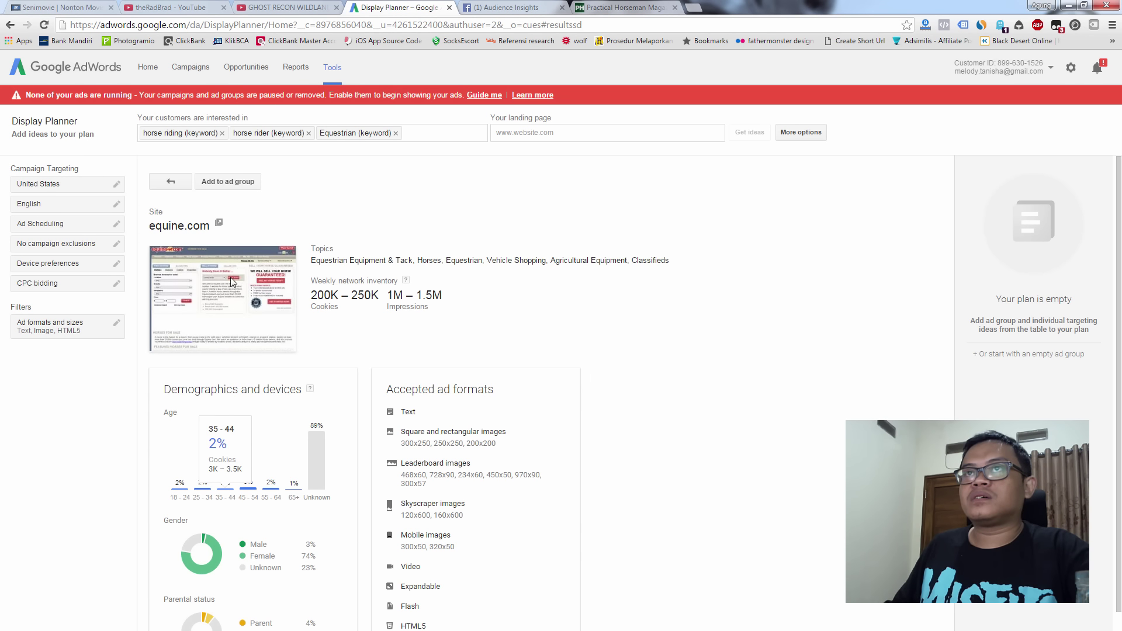
{"action": "left_click", "coordinate": [220, 225]}
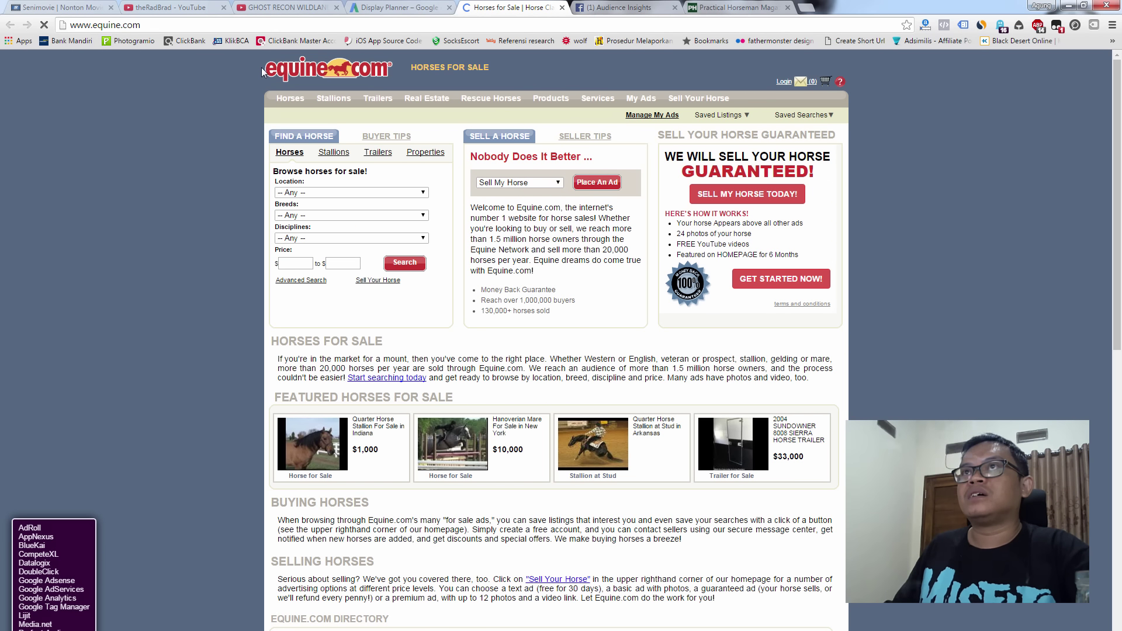
- Look over the equine.com homepage, including its horses-for-sale heading, directory and EquiSearch magazine section
{"action": "left_click_drag", "start_coordinate": [505, 66], "coordinate": [413, 65]}
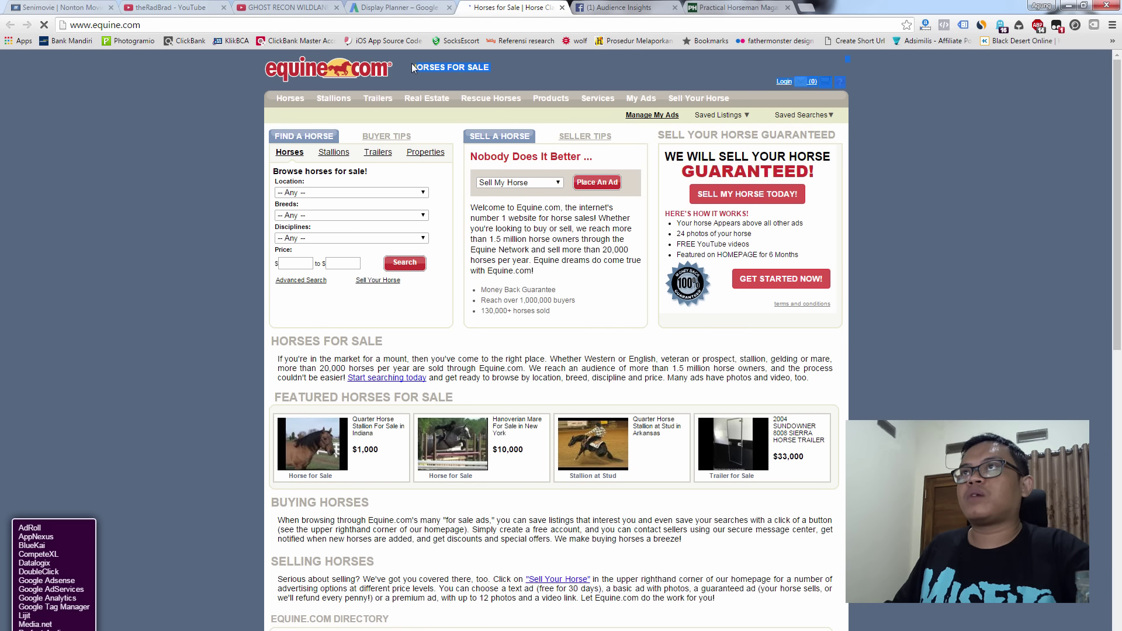
{"action": "left_click", "coordinate": [175, 289]}
{"action": "scroll", "coordinate": [213, 321], "scroll_direction": "down", "scroll_amount": 10}
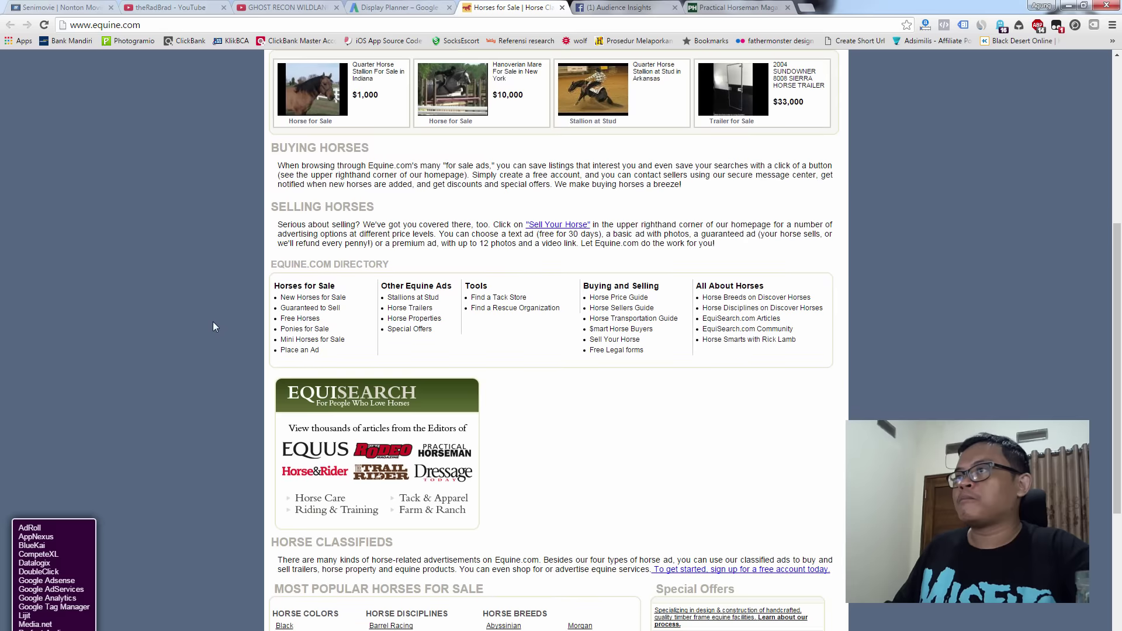
{"action": "scroll", "coordinate": [214, 321], "scroll_direction": "up", "scroll_amount": 10}
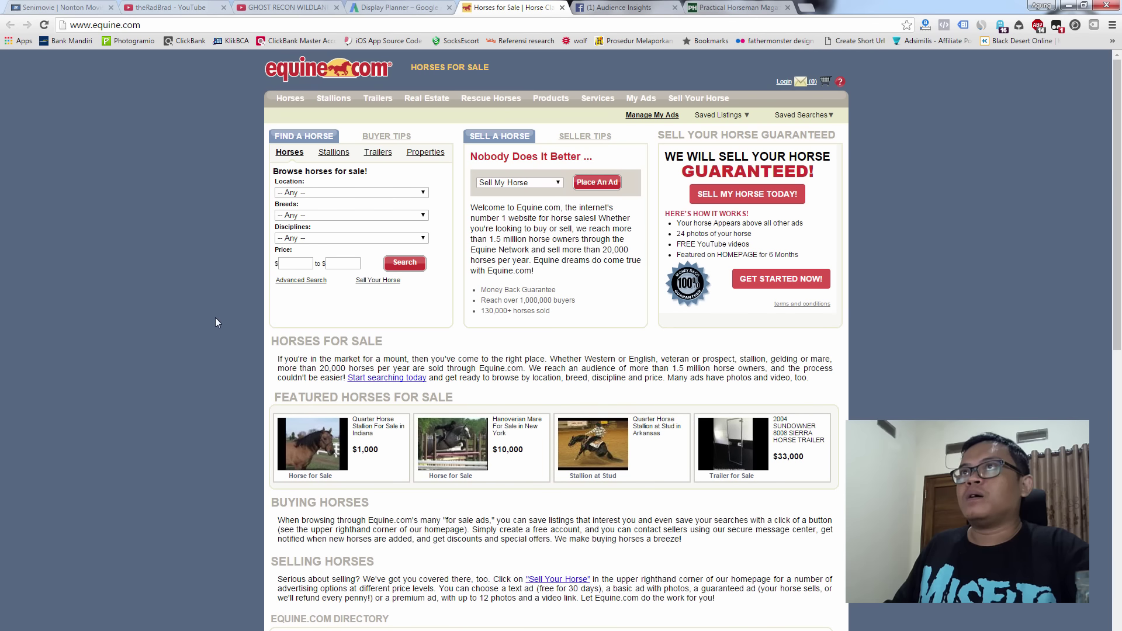
- Return to Display Planner and review the demographics and devices of the equine.com placement
{"action": "left_click", "coordinate": [421, 7]}
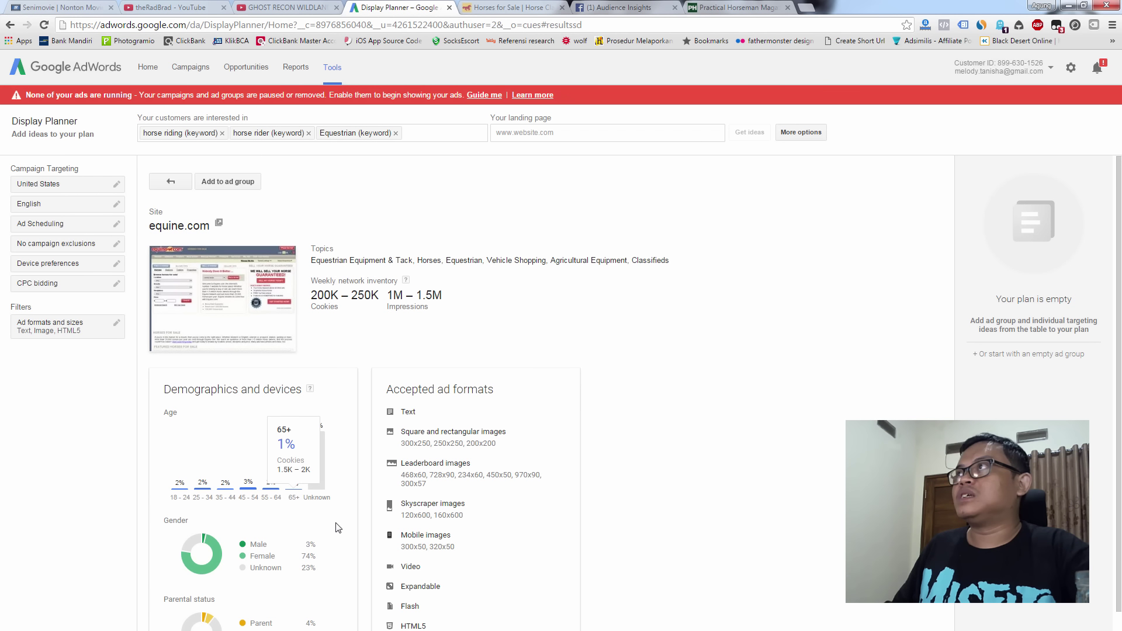
{"action": "scroll", "coordinate": [338, 528], "scroll_direction": "down", "scroll_amount": 2}
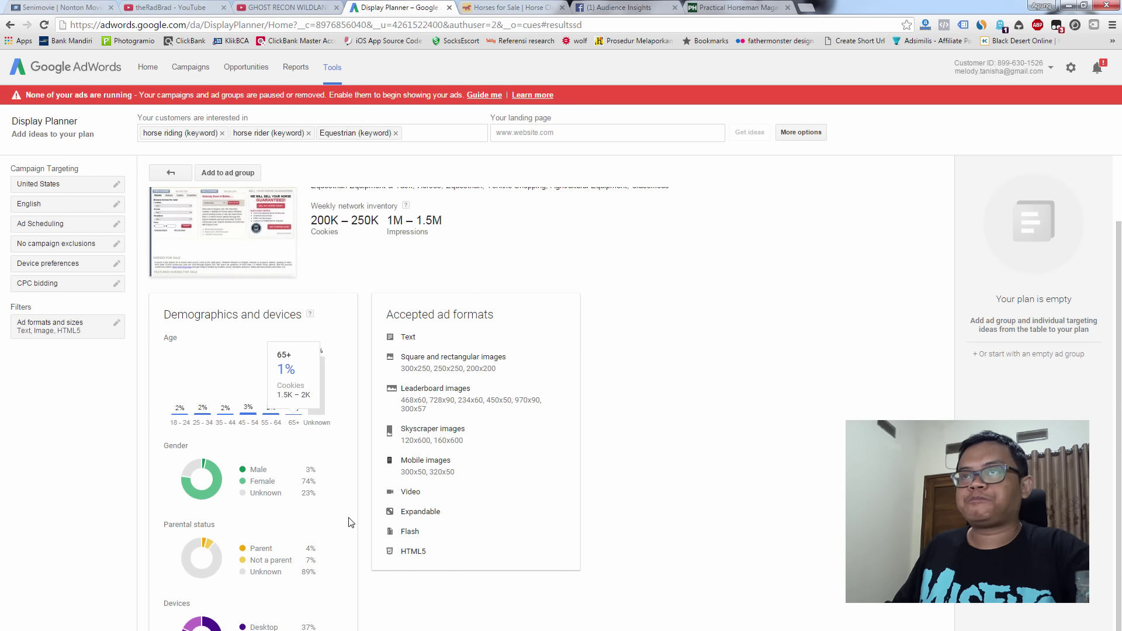
{"action": "scroll", "coordinate": [326, 519], "scroll_direction": "up", "scroll_amount": 2}
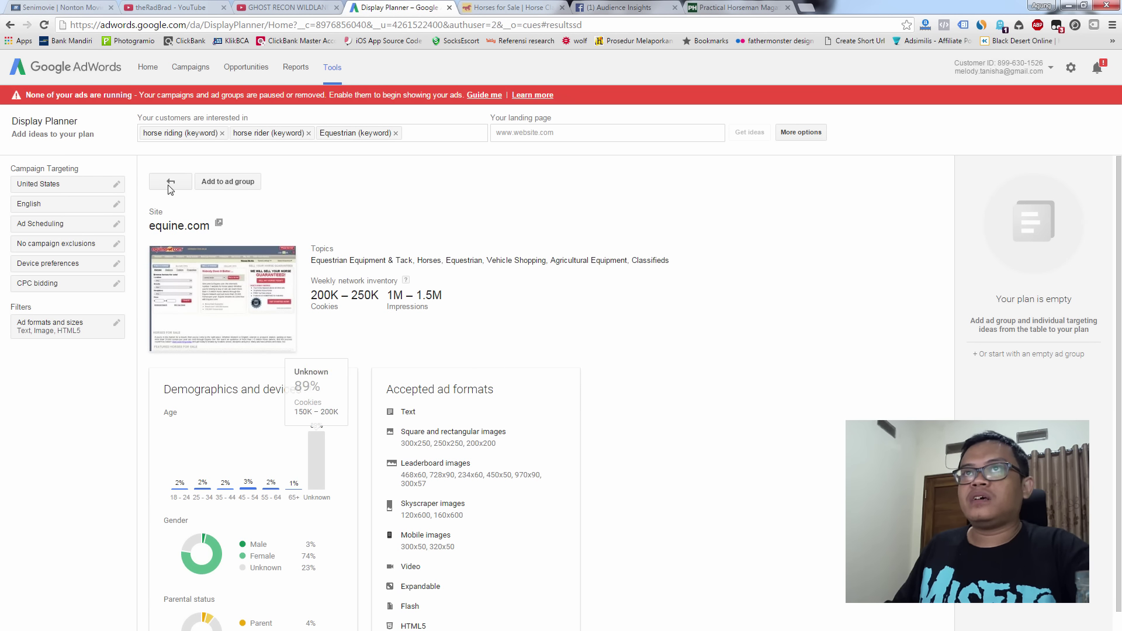
- Go back to the placements list and look through the suggested horse websites and the network inventory overview
{"action": "left_click", "coordinate": [170, 184]}
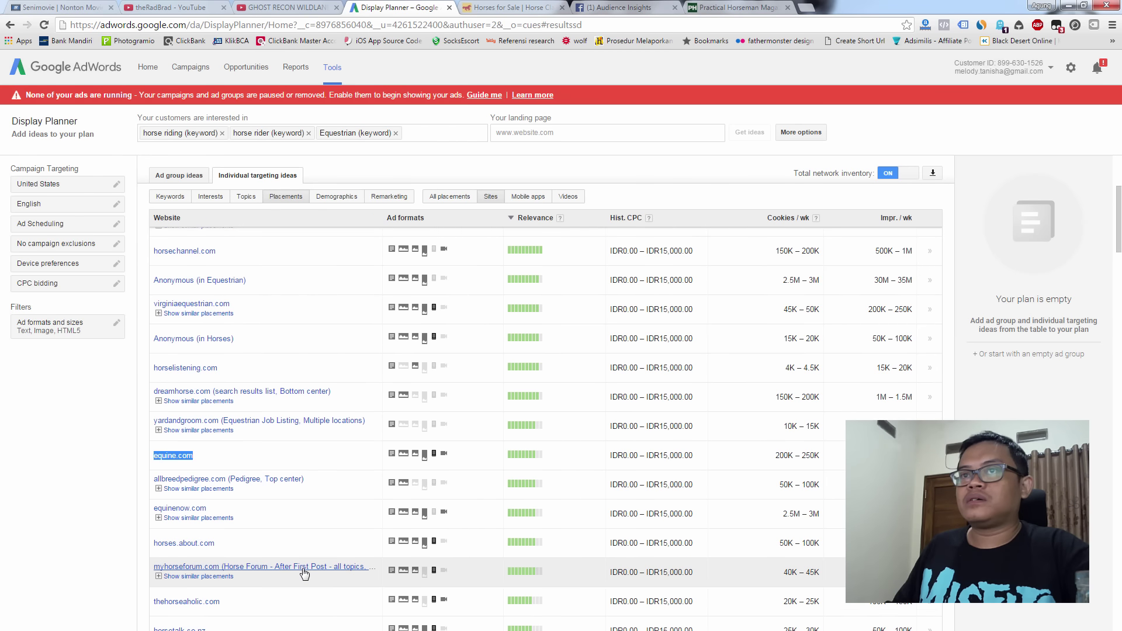
{"action": "scroll", "coordinate": [304, 574], "scroll_direction": "down", "scroll_amount": 2}
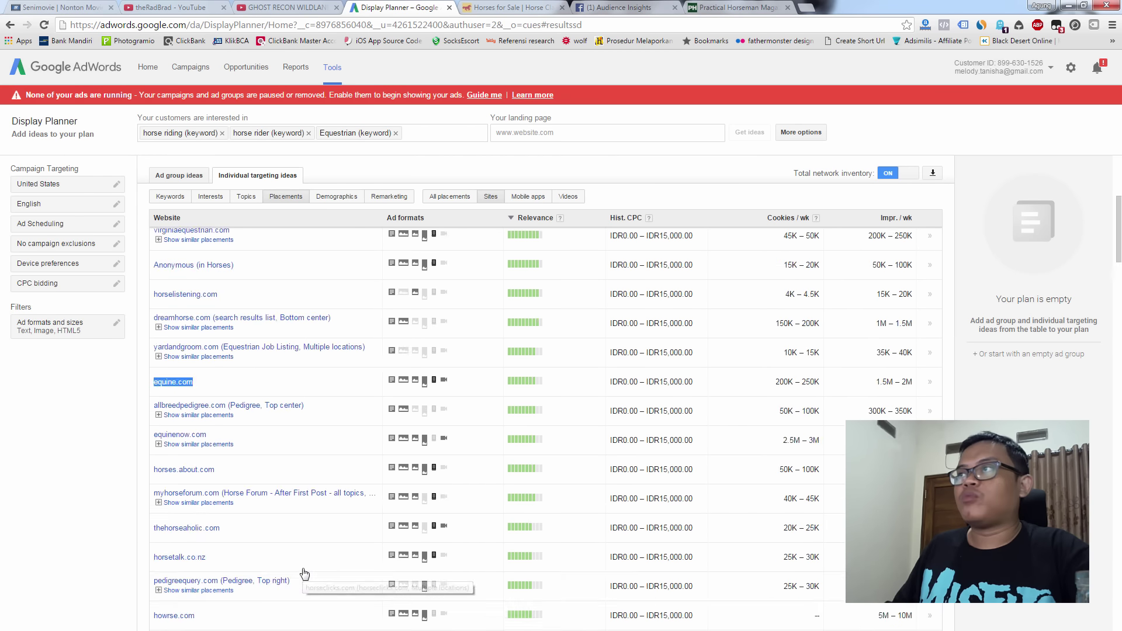
{"action": "scroll", "coordinate": [304, 574], "scroll_direction": "up", "scroll_amount": 5}
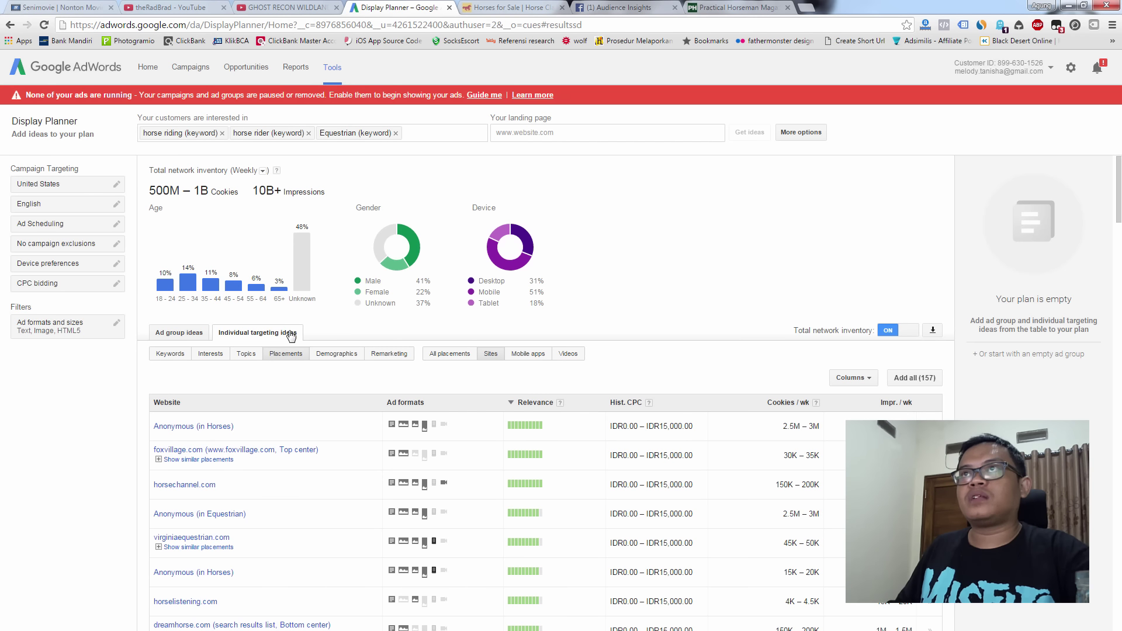
{"action": "left_click", "coordinate": [330, 69]}
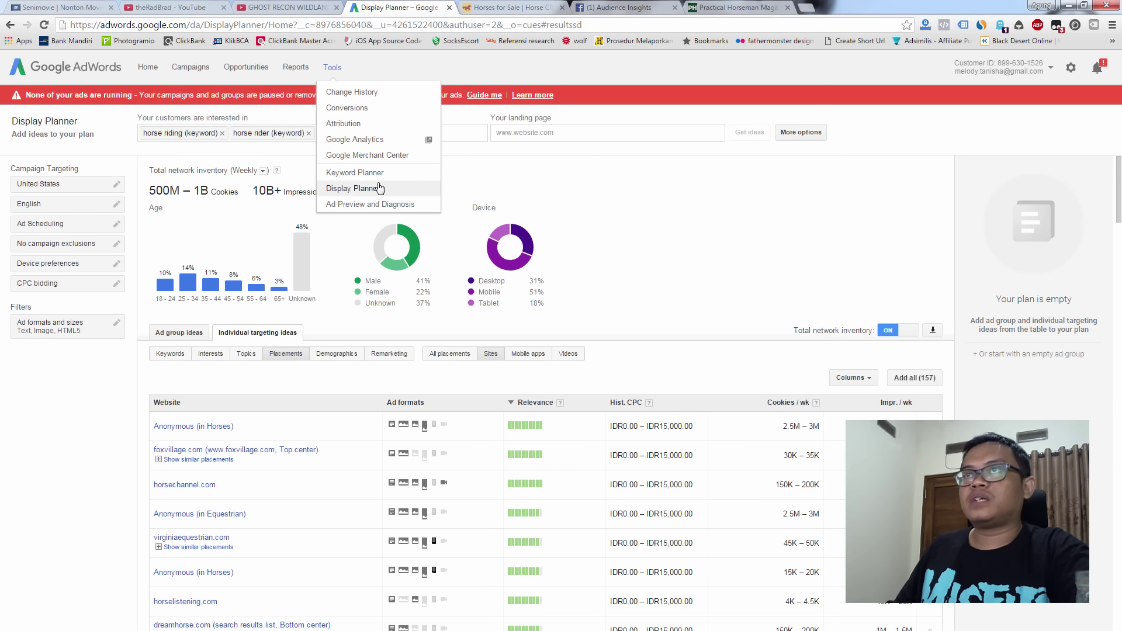
{"action": "left_click", "coordinate": [619, 210]}
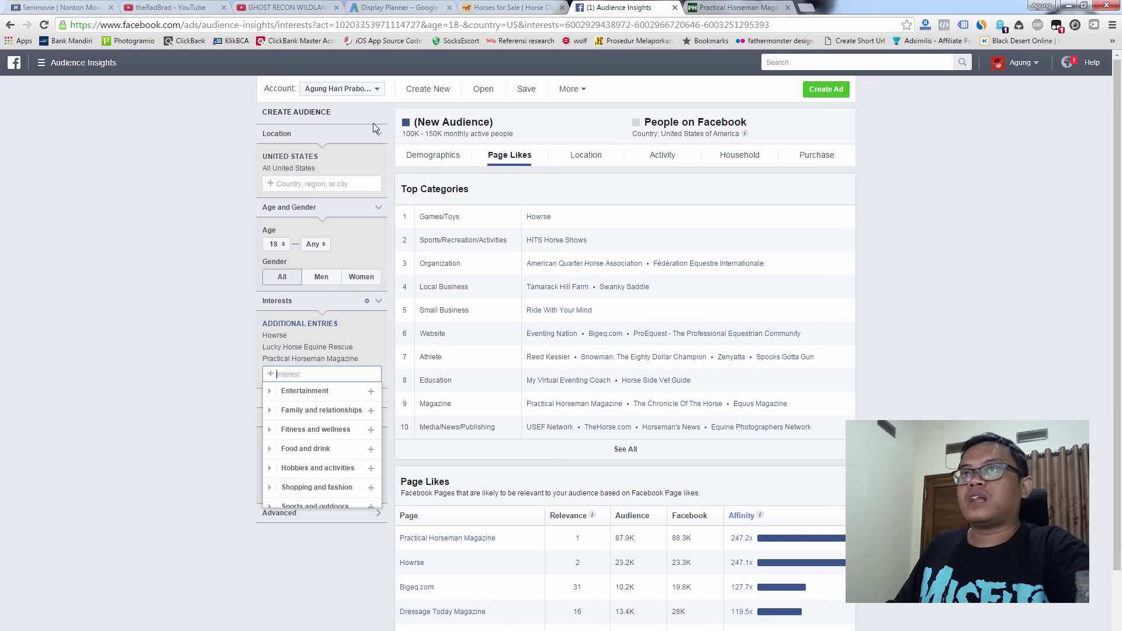
- Switch to Audience Insights, sort the Page Likes table by affinity with the highest first and review the listed pages
{"action": "left_click", "coordinate": [611, 8]}
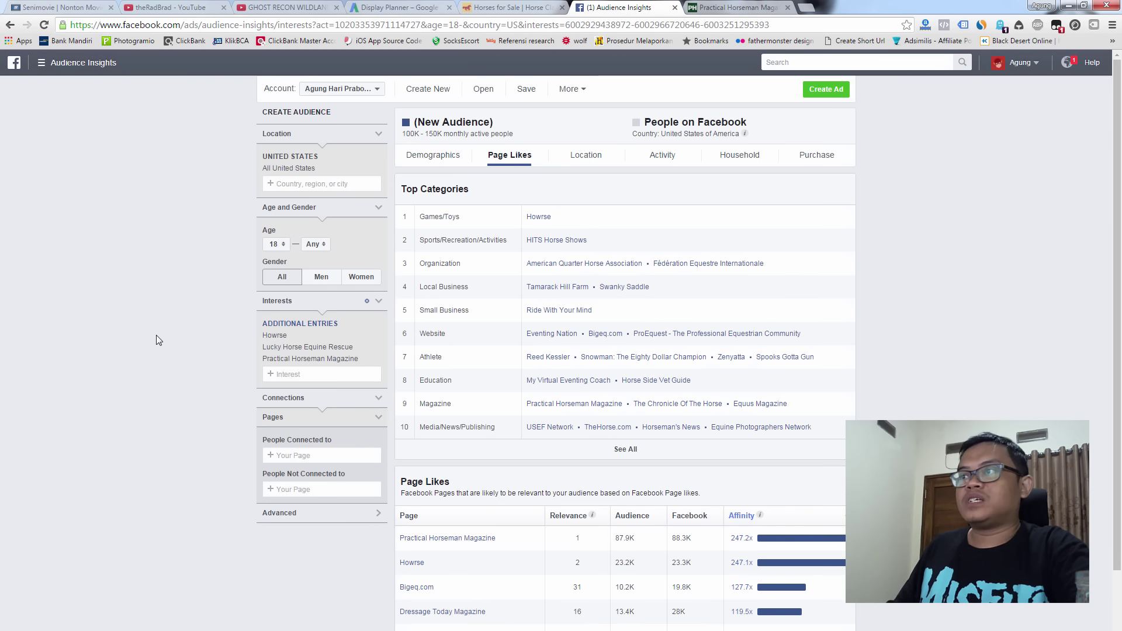
{"action": "left_click", "coordinate": [741, 516]}
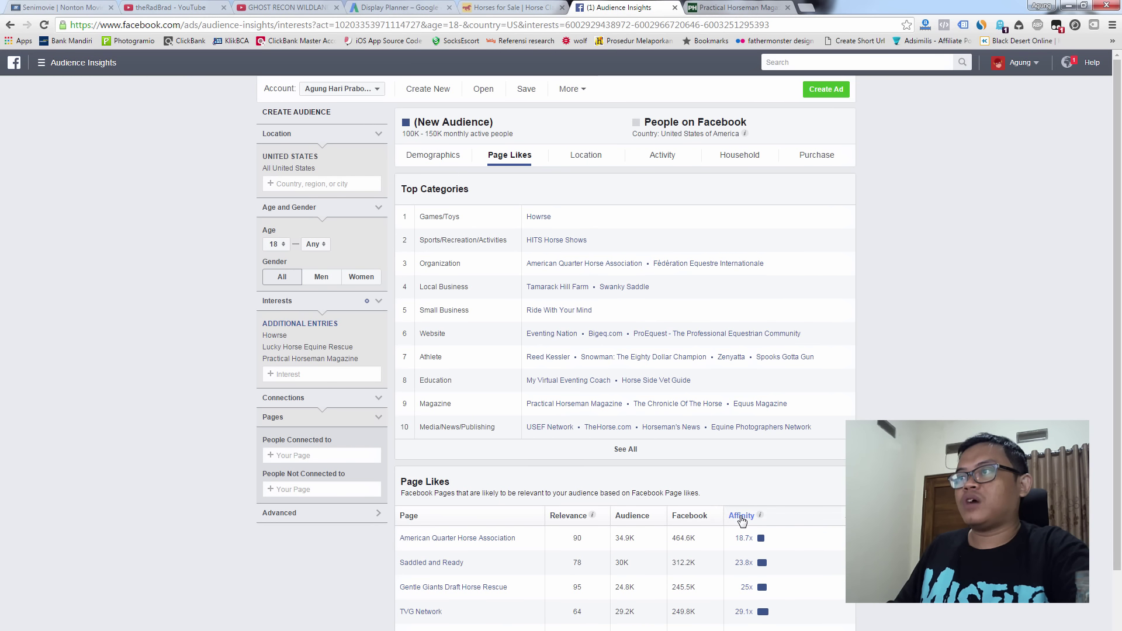
{"action": "left_click", "coordinate": [741, 516]}
{"action": "scroll", "coordinate": [449, 432], "scroll_direction": "down", "scroll_amount": 2}
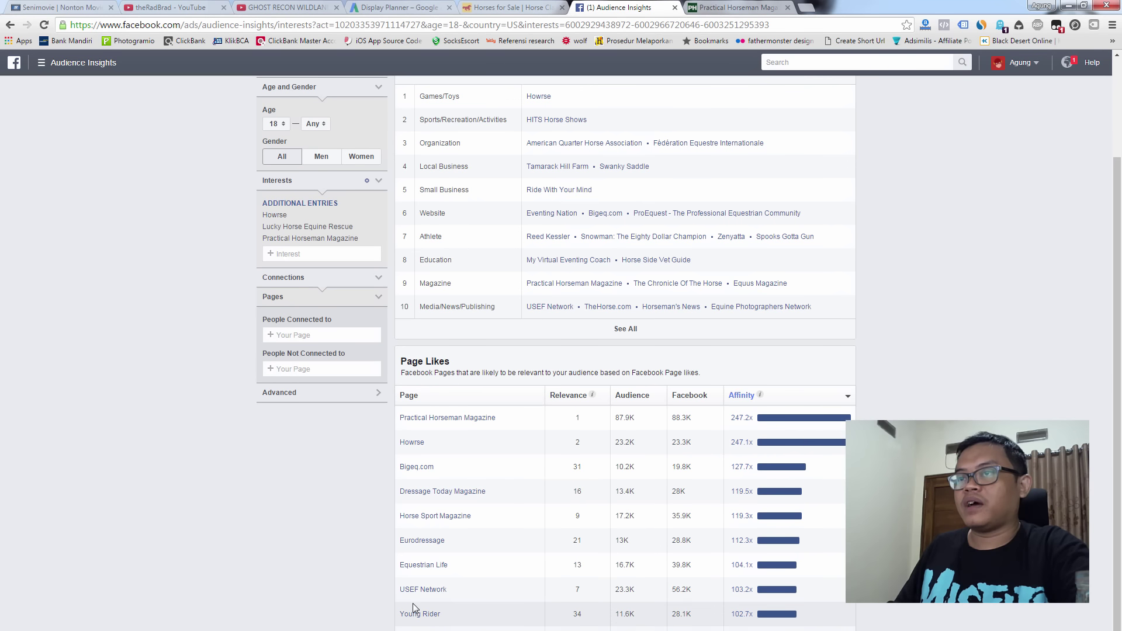
- Open the USEF Network page from the Page Likes table, look it over and close its browser tab
{"action": "mouse_move", "coordinate": [420, 596]}
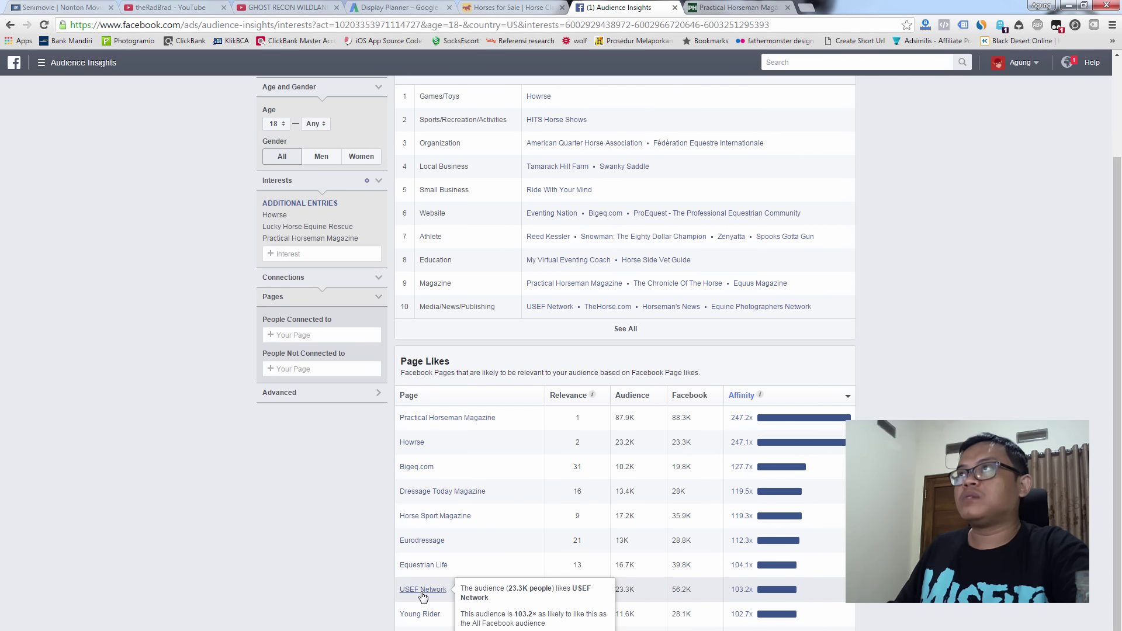
{"action": "left_click", "coordinate": [423, 590]}
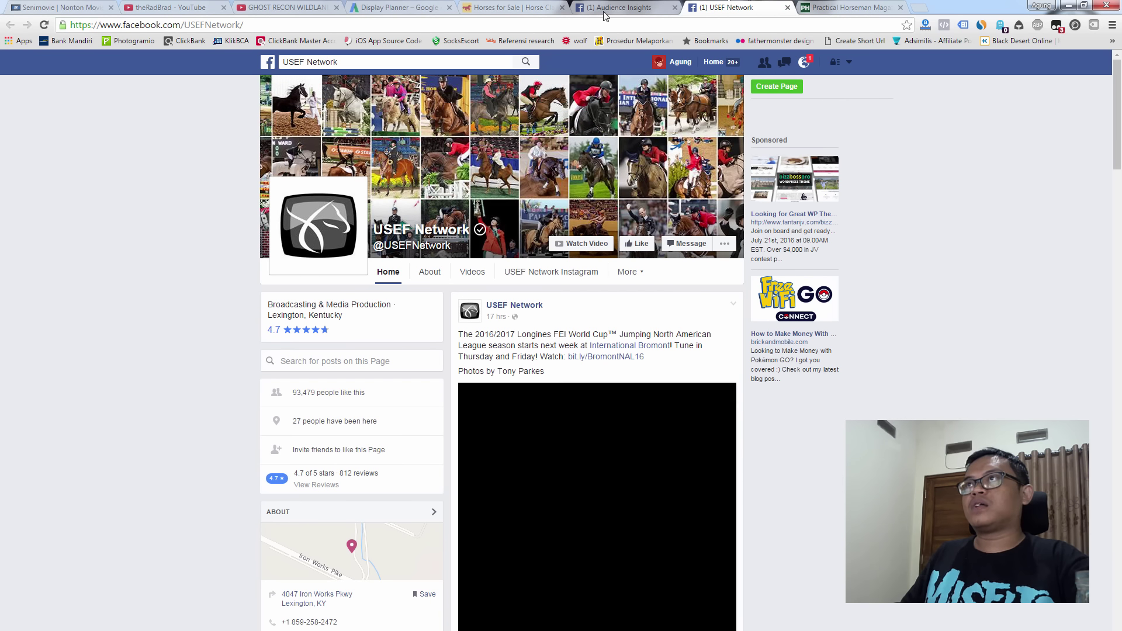
{"action": "left_click", "coordinate": [788, 8]}
{"action": "mouse_move", "coordinate": [434, 595]}
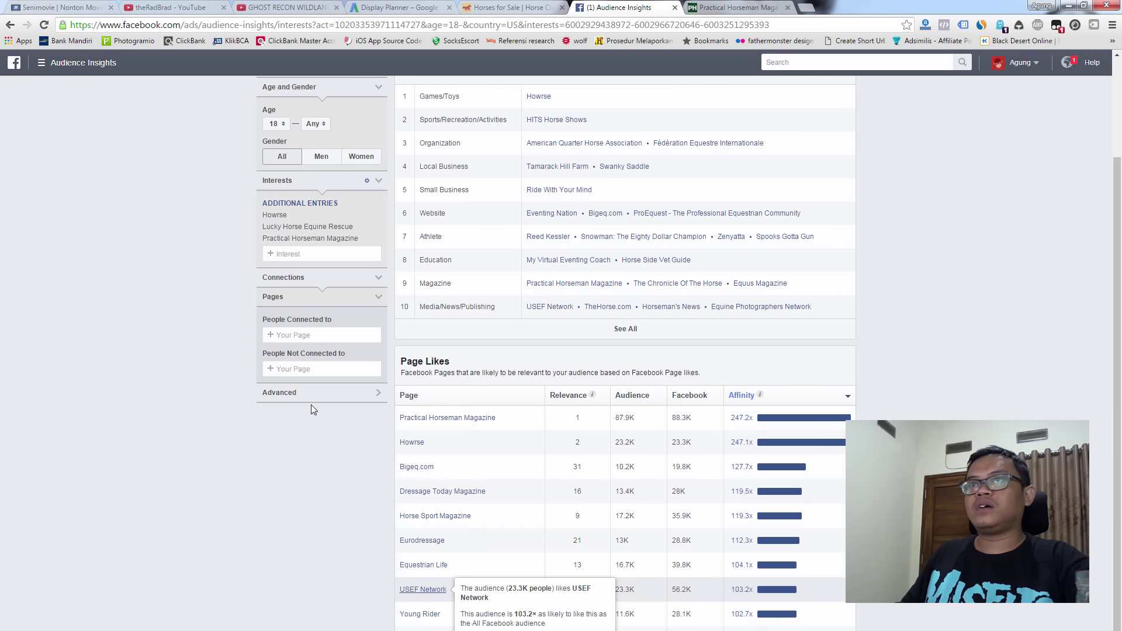
- Search the interests for "usef" and add USEF (United States Equestrian Federation) to the audience
{"action": "left_click", "coordinate": [294, 256]}
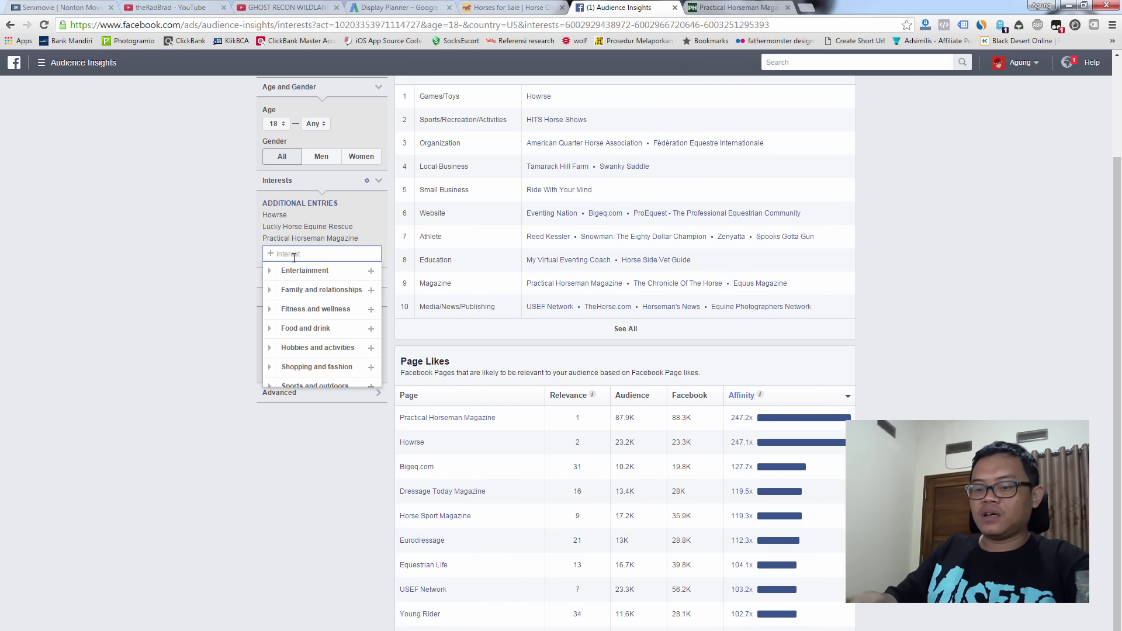
{"action": "type", "text": "usef"}
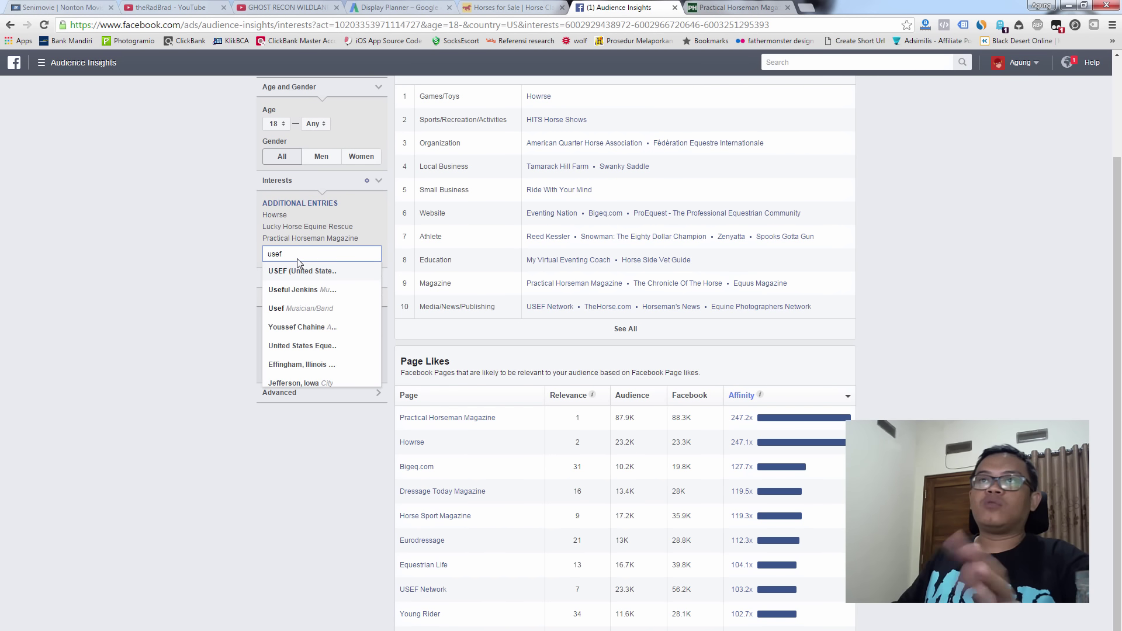
{"action": "left_click", "coordinate": [310, 272]}
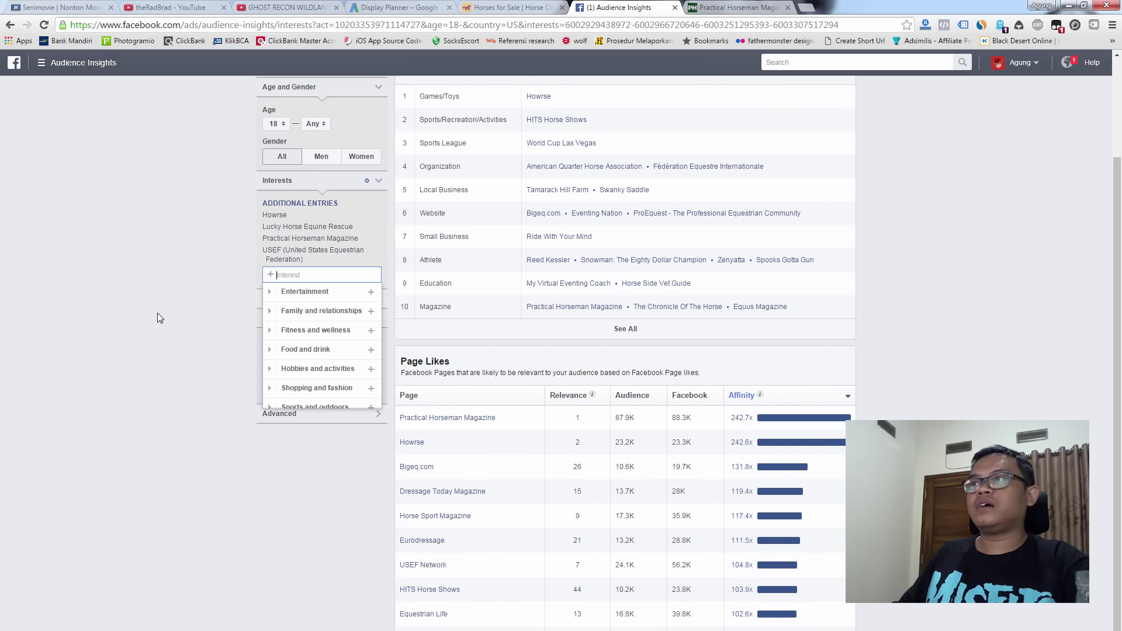
{"action": "left_click", "coordinate": [171, 355]}
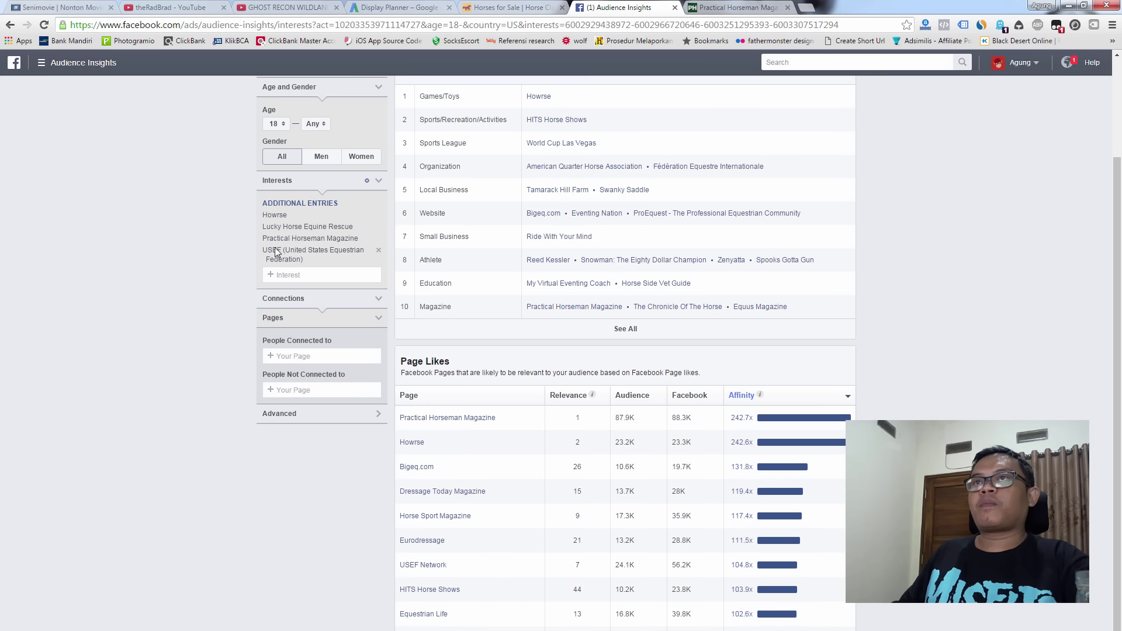